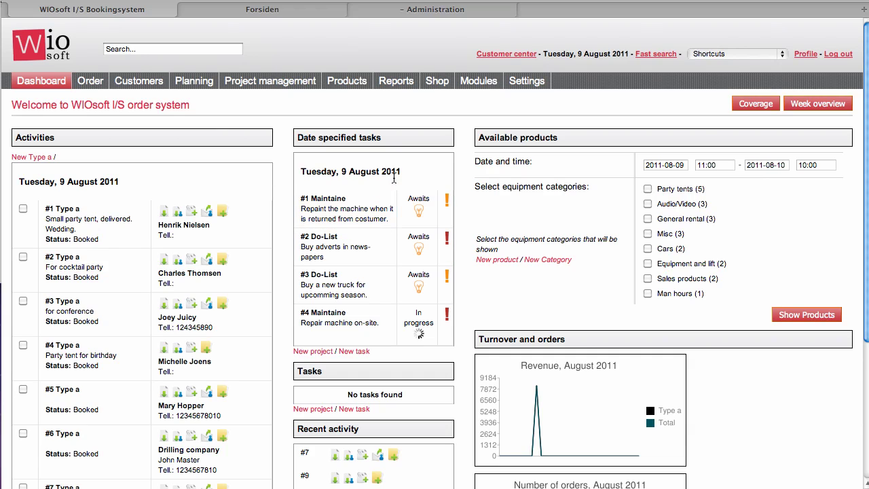
Step: Look over the Modulus webshop front page and the Joomla administration, then return to the order-system dashboard
{"action": "left_click", "coordinate": [265, 11]}
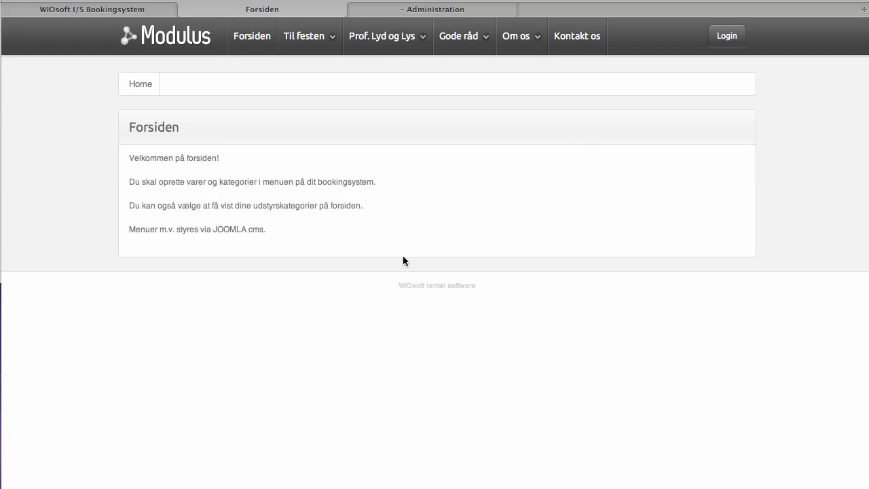
{"action": "mouse_move", "coordinate": [426, 37]}
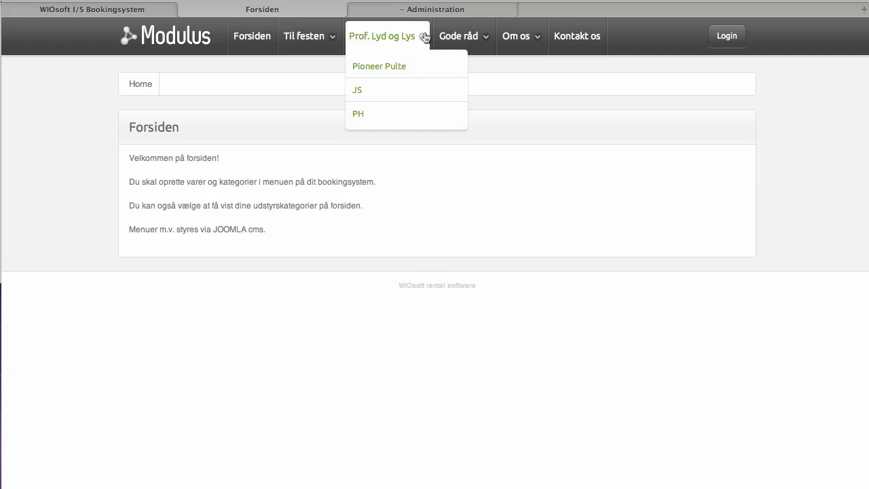
{"action": "left_click", "coordinate": [428, 11]}
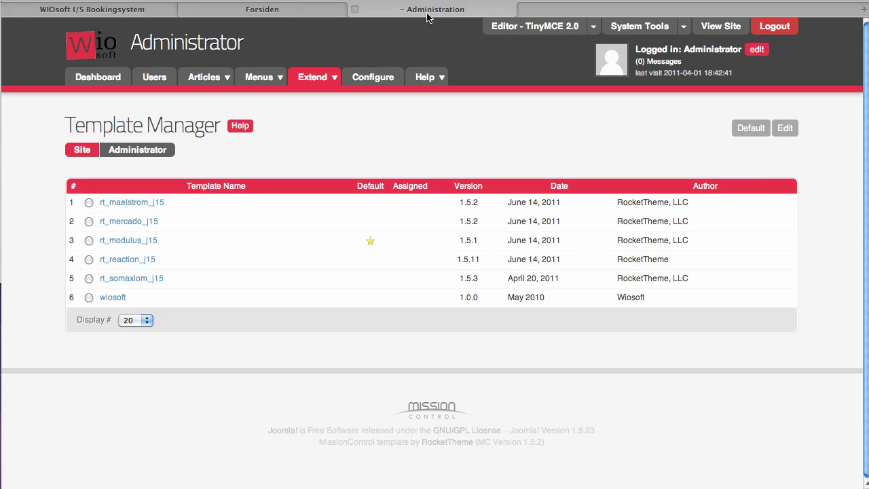
{"action": "left_click", "coordinate": [117, 81]}
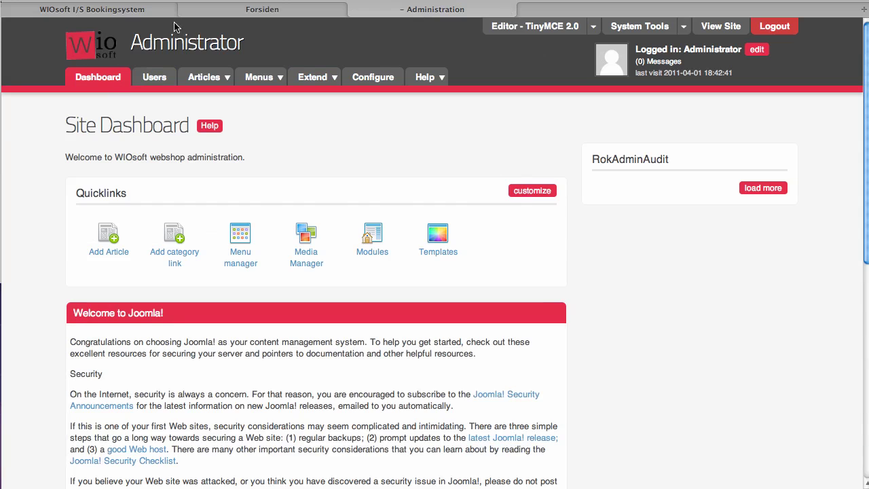
{"action": "left_click", "coordinate": [139, 11]}
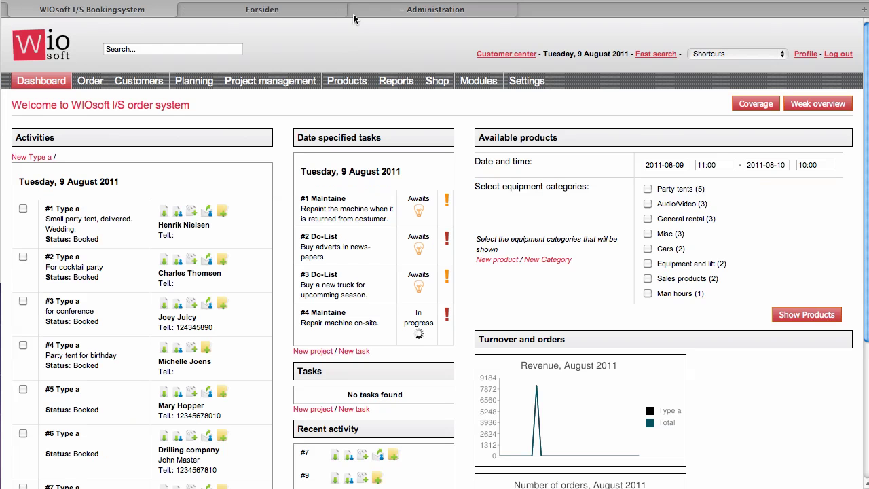
Step: Bring up the Shop menu's submenus one by one, ending on Shop > Categories
{"action": "mouse_move", "coordinate": [448, 80]}
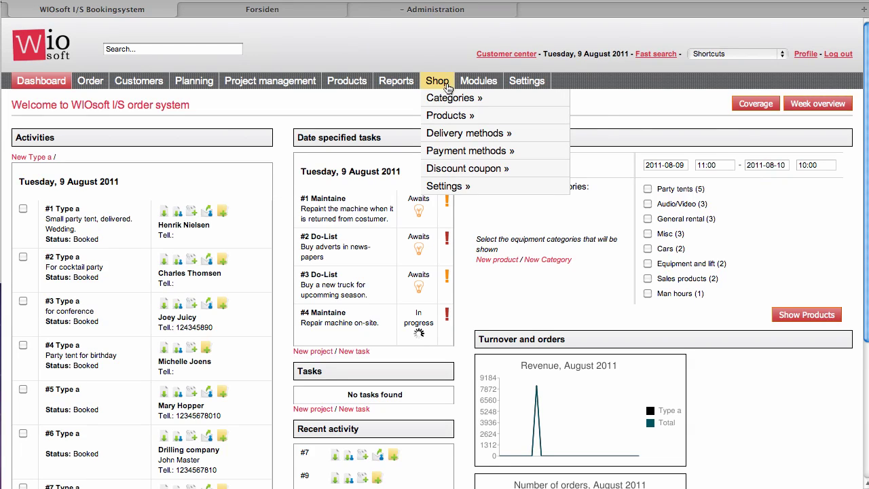
{"action": "mouse_move", "coordinate": [443, 99]}
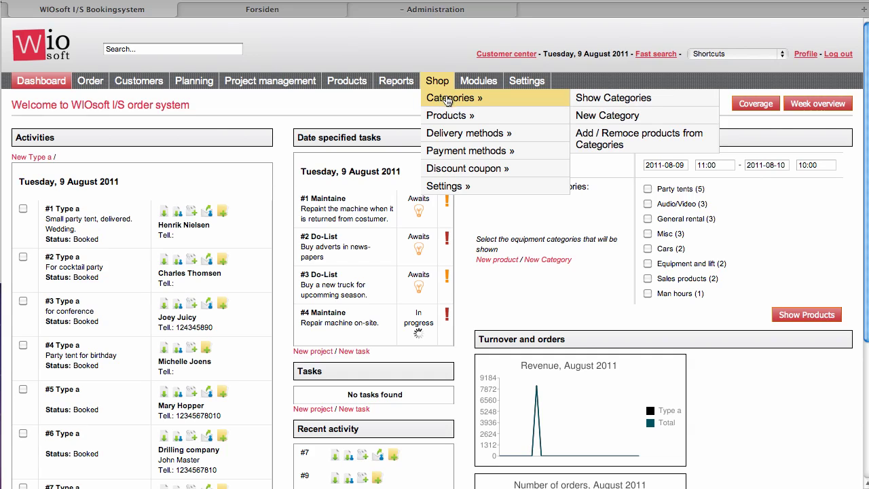
{"action": "mouse_move", "coordinate": [451, 114]}
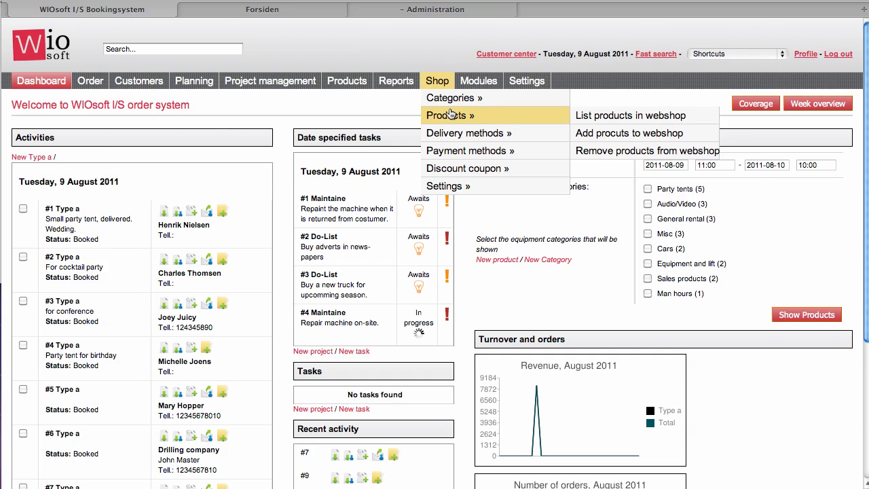
{"action": "mouse_move", "coordinate": [459, 131]}
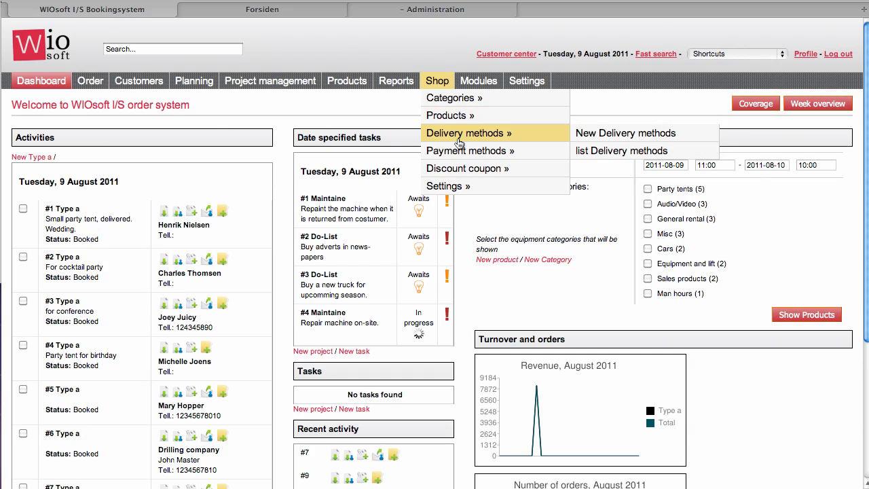
{"action": "mouse_move", "coordinate": [467, 167]}
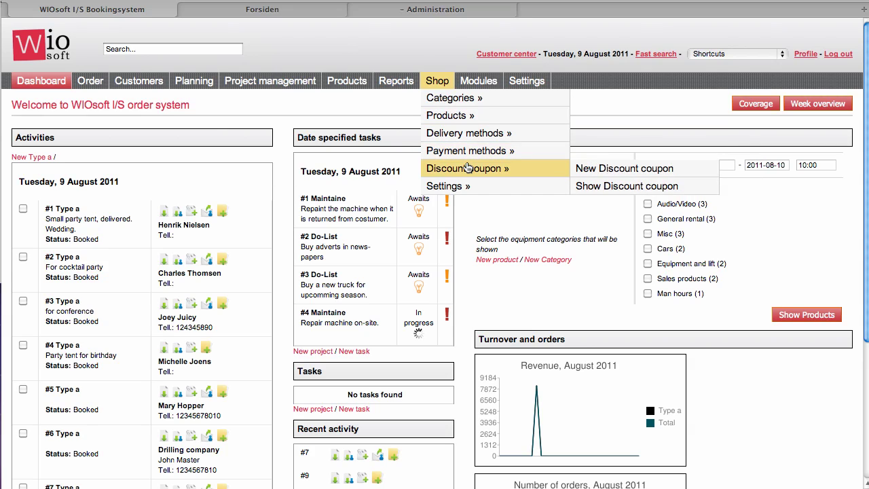
{"action": "mouse_move", "coordinate": [466, 186]}
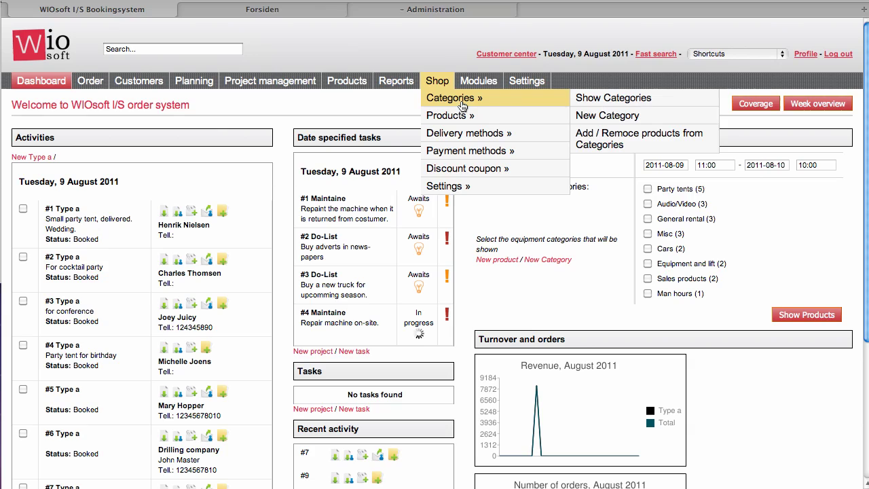
Step: Save a new shop category named 'Tents', alias 'tents', described 'This is party tents'
{"action": "left_click", "coordinate": [600, 115]}
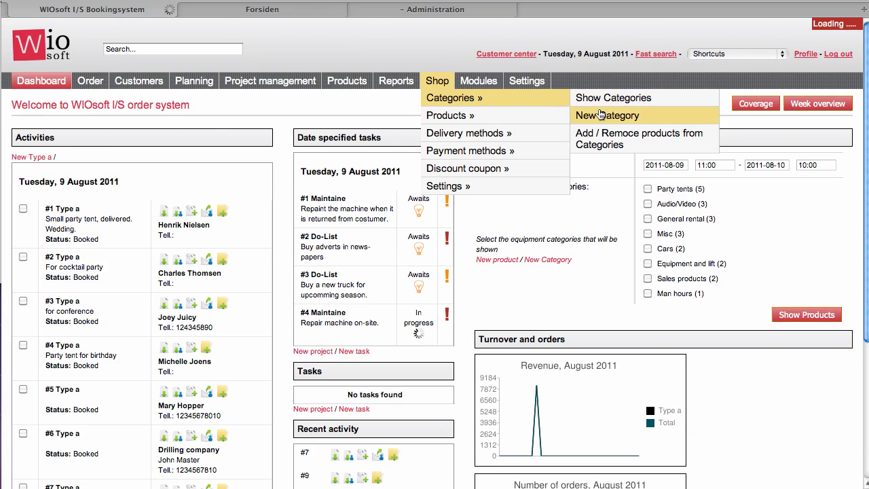
{"action": "left_click", "coordinate": [177, 158]}
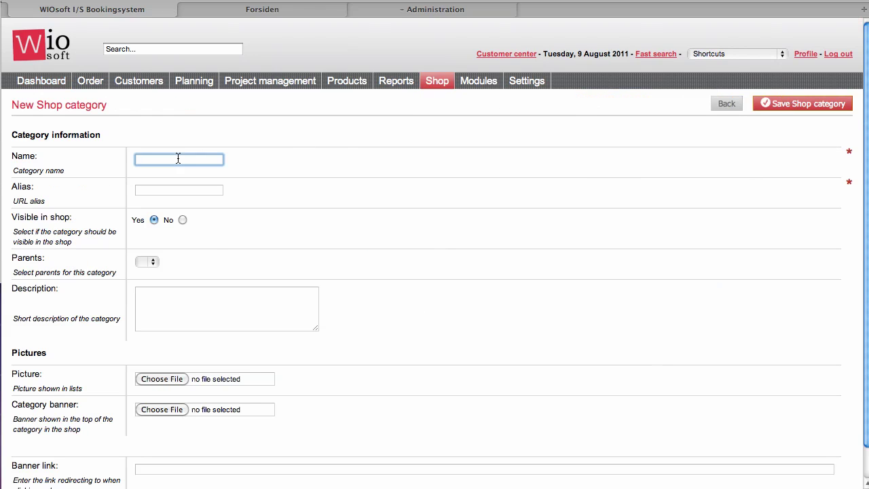
{"action": "type", "text": "Tents"}
{"action": "left_click", "coordinate": [179, 191]}
{"action": "type", "text": "tents"}
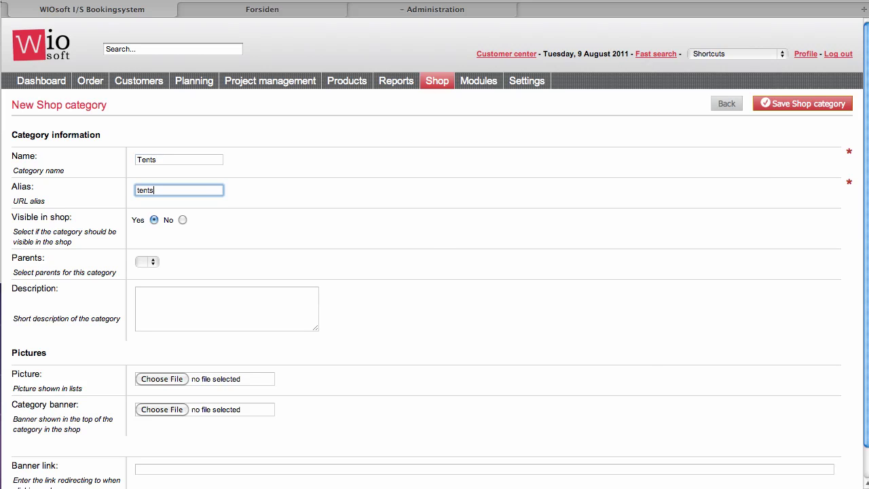
{"action": "key", "text": "Tab"}
{"action": "scroll", "coordinate": [177, 280], "scroll_direction": "down", "scroll_amount": 1}
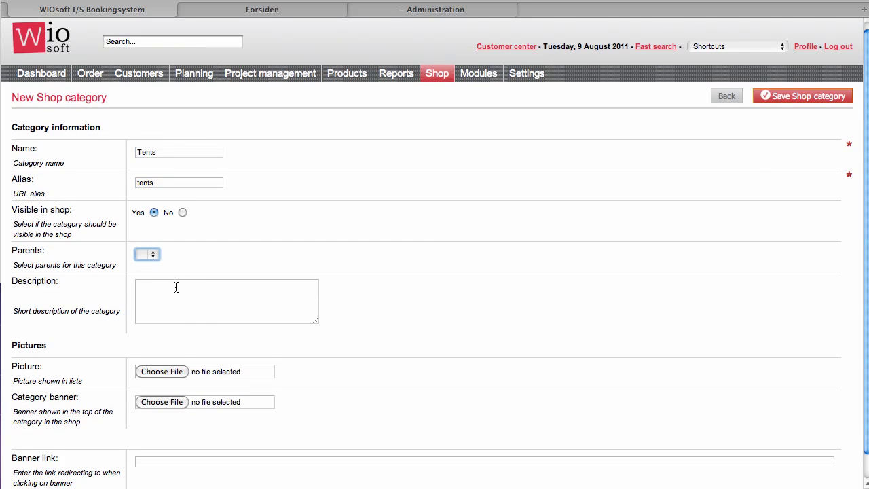
{"action": "left_click", "coordinate": [176, 287]}
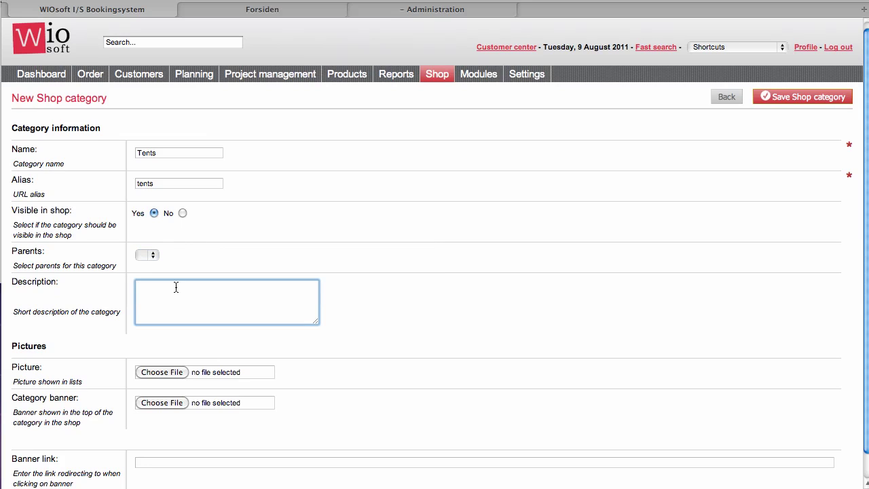
{"action": "type", "text": "This is party tents"}
{"action": "key", "text": "Tab"}
{"action": "scroll", "coordinate": [192, 292], "scroll_direction": "down", "scroll_amount": 1}
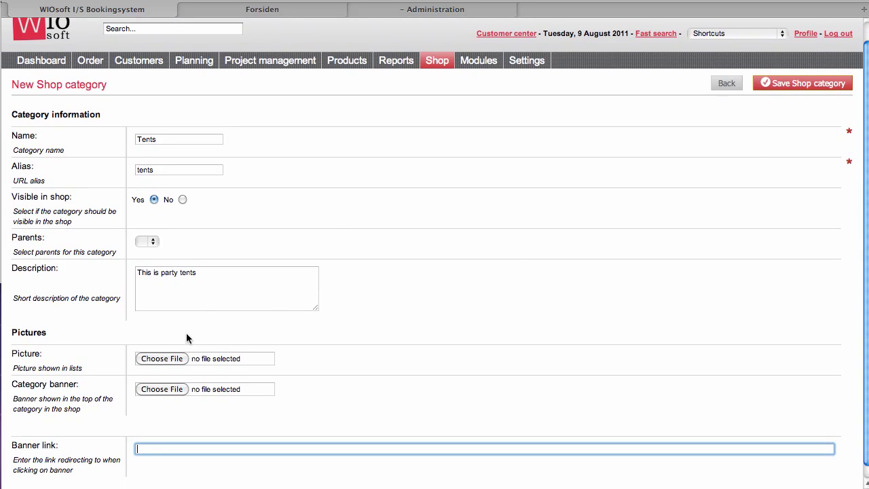
{"action": "left_click", "coordinate": [789, 85]}
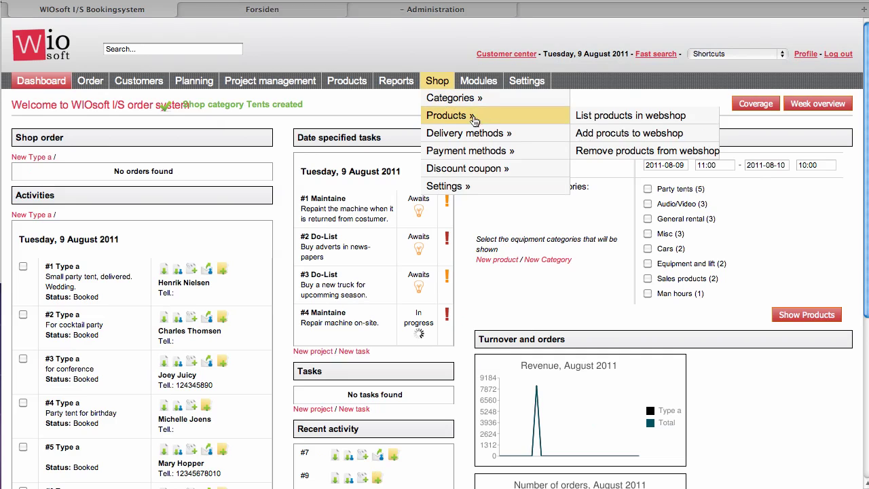
Step: Filter products by 'tent' and assign product 25, the small party tent bundle, to the webshop
{"action": "left_click", "coordinate": [588, 133]}
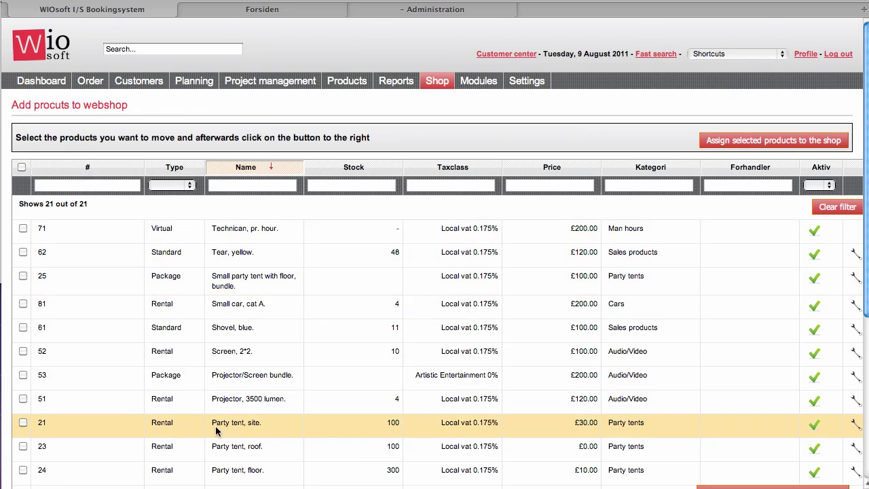
{"action": "scroll", "coordinate": [216, 429], "scroll_direction": "down", "scroll_amount": 3}
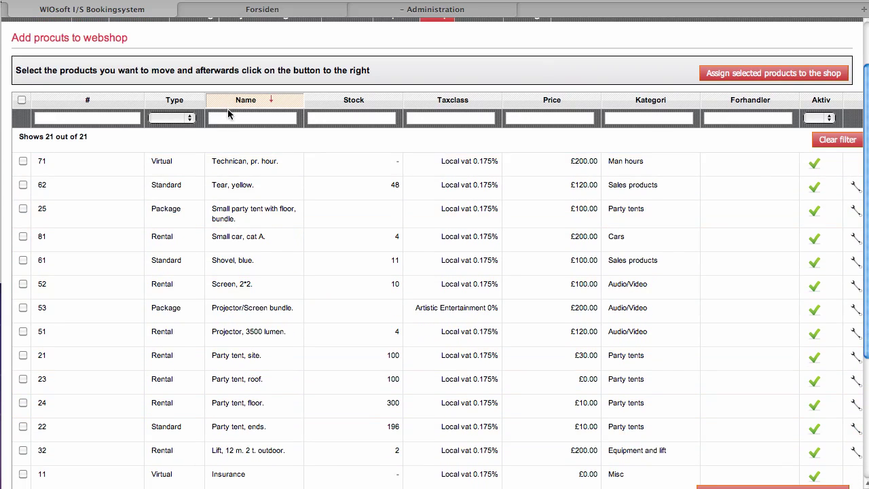
{"action": "left_click", "coordinate": [228, 117]}
{"action": "type", "text": "tent"}
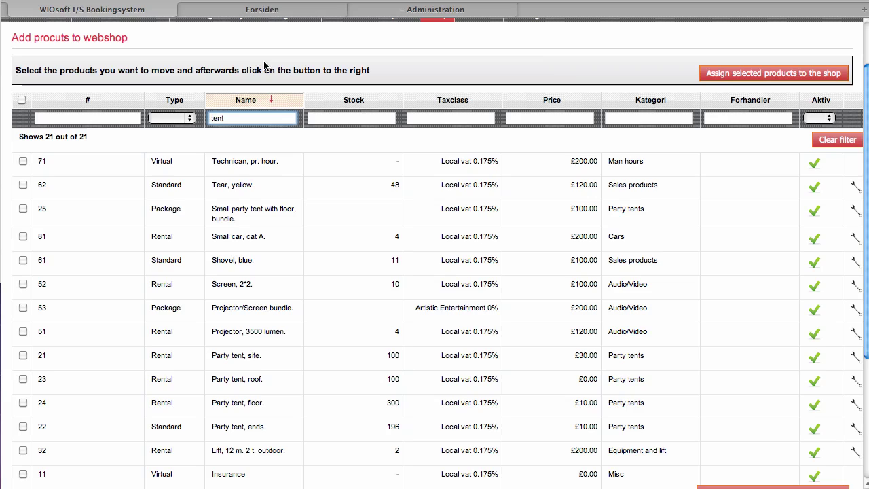
{"action": "key", "text": "Return"}
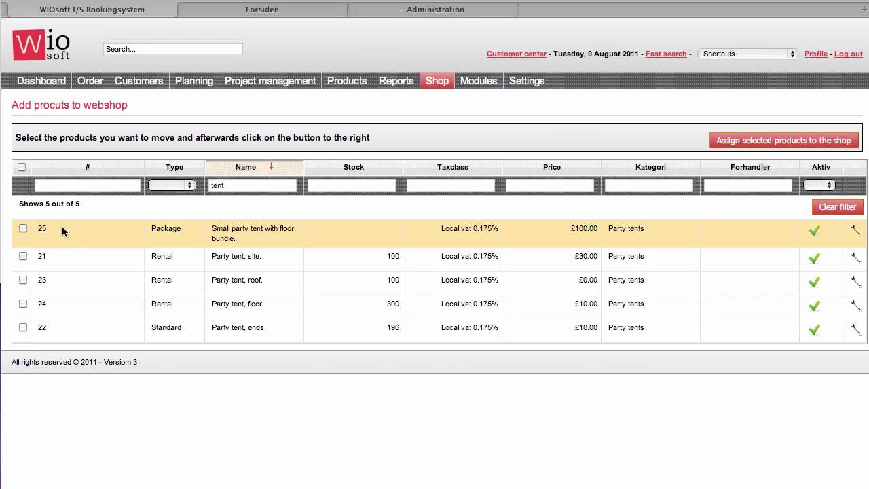
{"action": "left_click", "coordinate": [23, 228]}
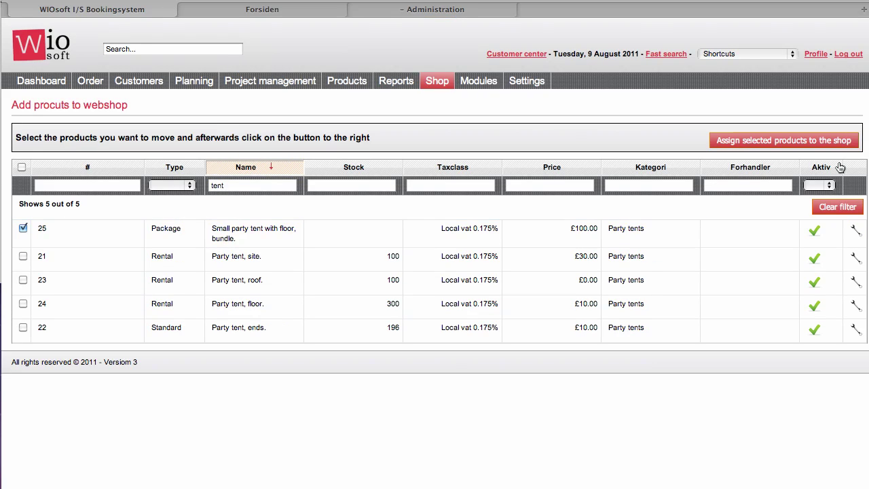
{"action": "left_click", "coordinate": [789, 145]}
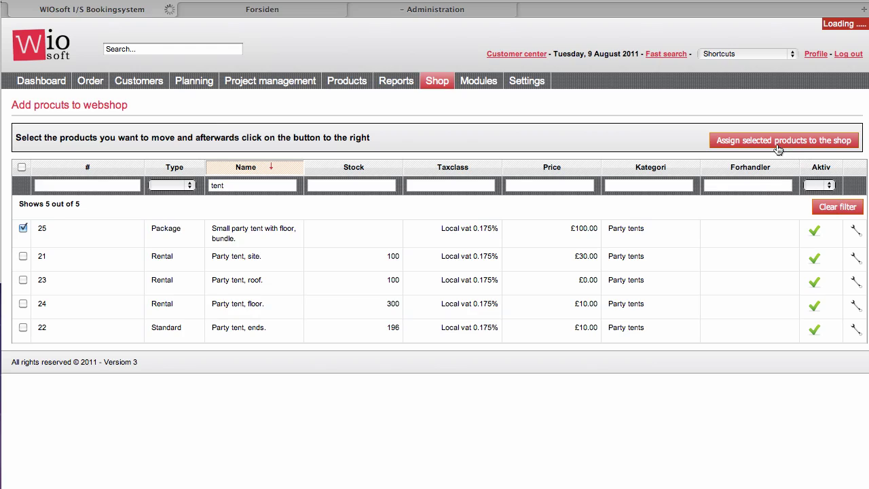
Step: Open product 25 from the shop product list, put it in Tents, activate it, keep price 100.00
{"action": "mouse_move", "coordinate": [438, 81]}
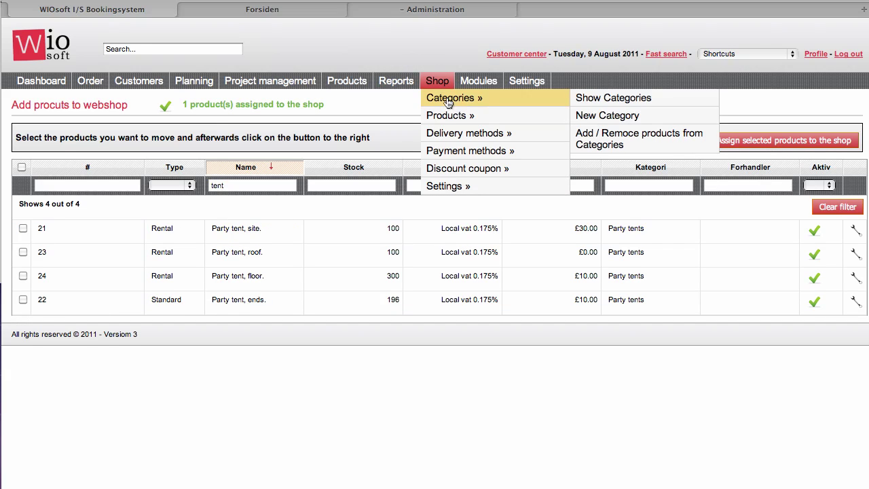
{"action": "mouse_move", "coordinate": [563, 116]}
{"action": "left_click", "coordinate": [592, 115]}
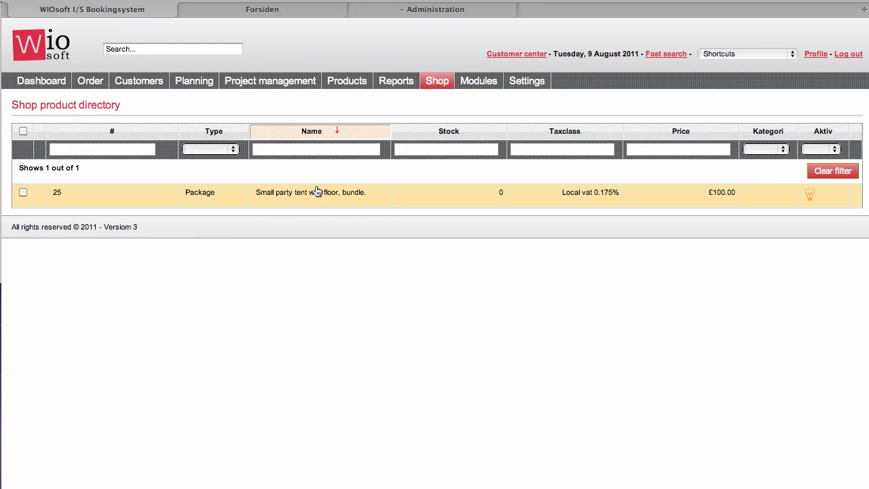
{"action": "left_click", "coordinate": [318, 191]}
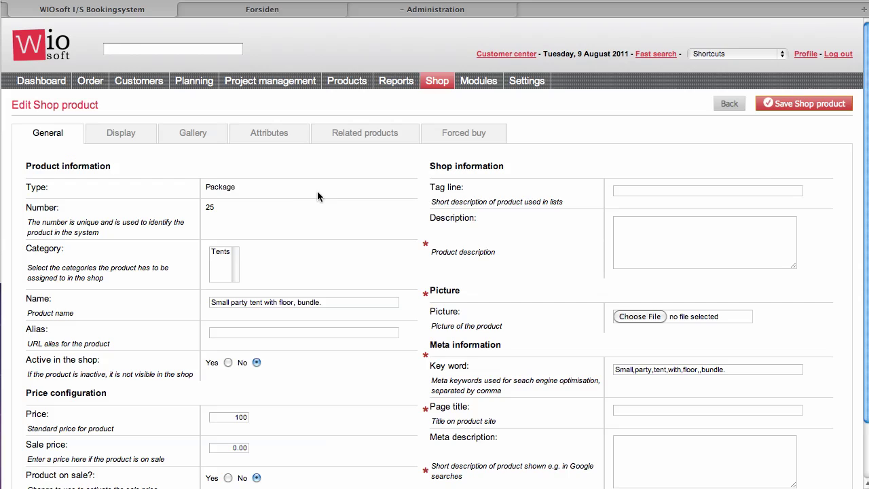
{"action": "scroll", "coordinate": [239, 225], "scroll_direction": "down", "scroll_amount": 1}
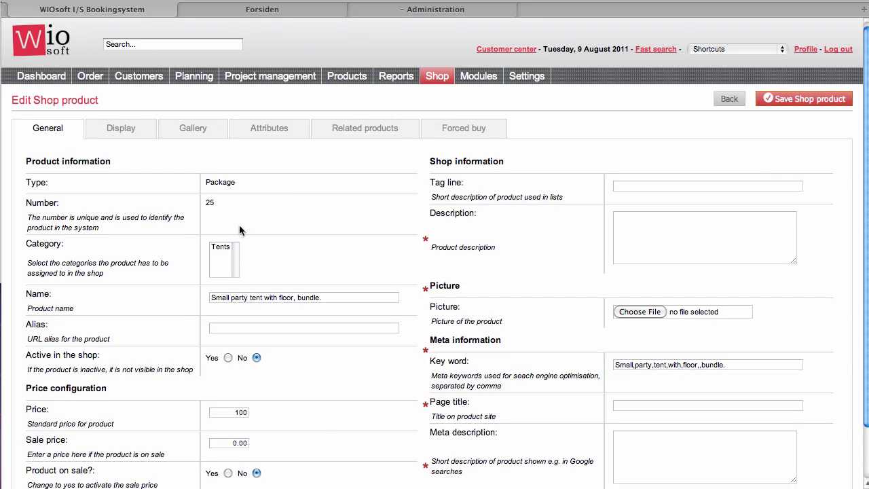
{"action": "left_click", "coordinate": [218, 240]}
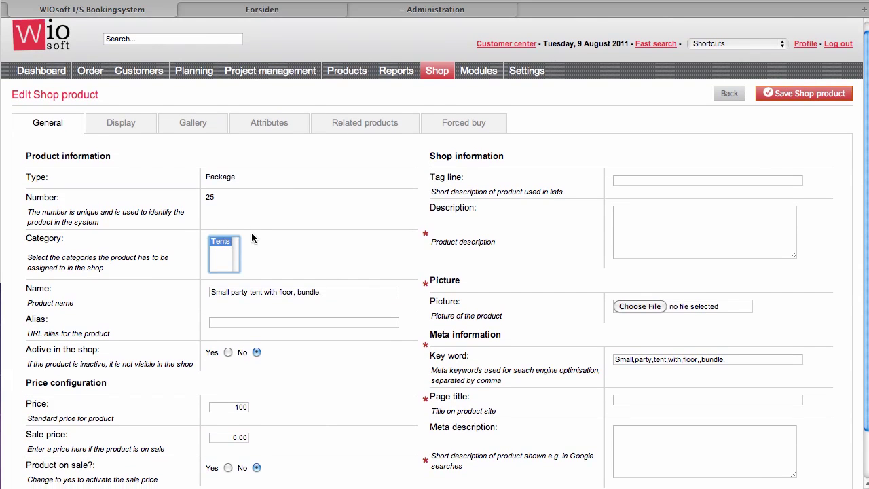
{"action": "scroll", "coordinate": [247, 231], "scroll_direction": "down", "scroll_amount": 2}
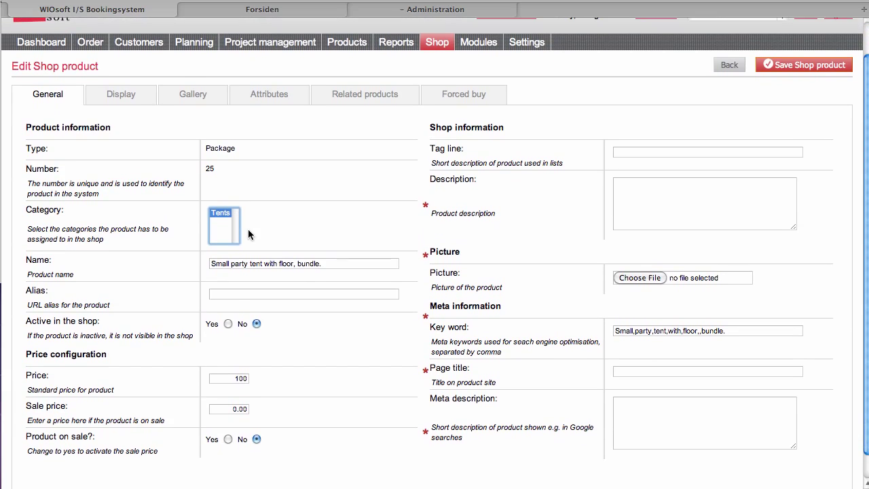
{"action": "left_click", "coordinate": [228, 324]}
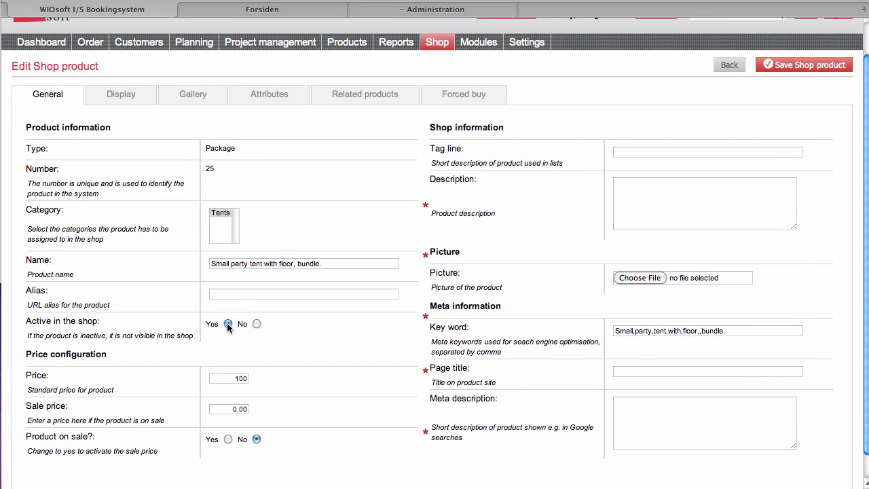
{"action": "double_click", "coordinate": [223, 378]}
{"action": "left_click", "coordinate": [233, 411]}
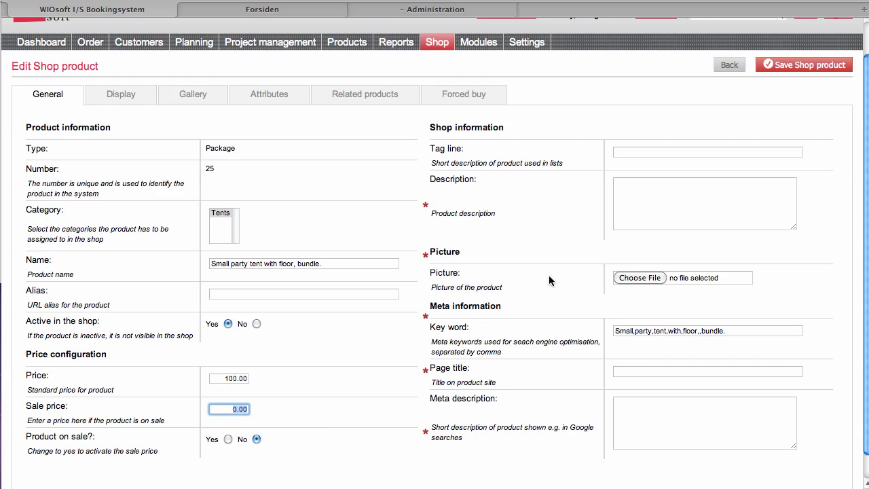
Step: Add the description 'This is a nice tent' and save the product without a picture
{"action": "left_click", "coordinate": [624, 217]}
{"action": "type", "text": "This i"}
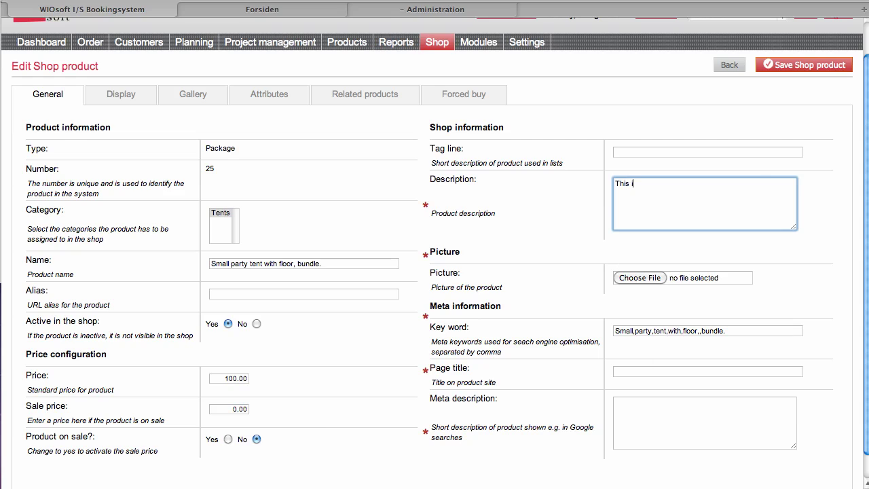
{"action": "type", "text": "s a nice tent"}
{"action": "key", "text": "Tab"}
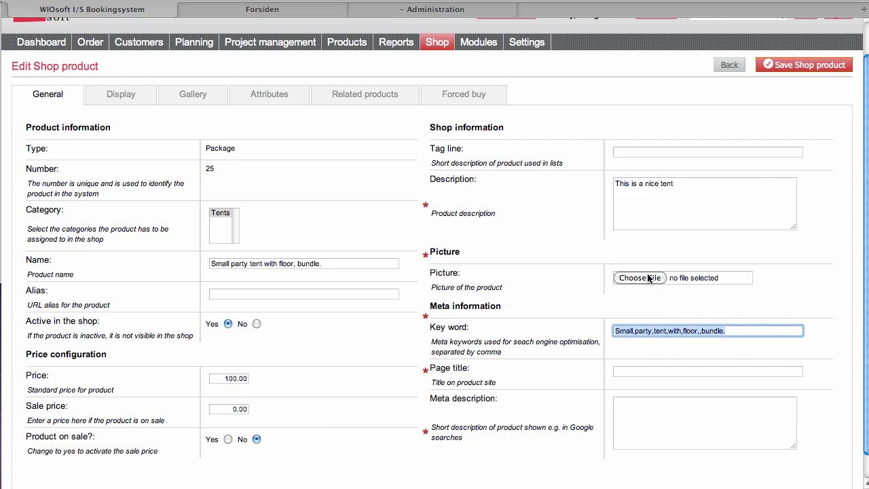
{"action": "left_click", "coordinate": [649, 278]}
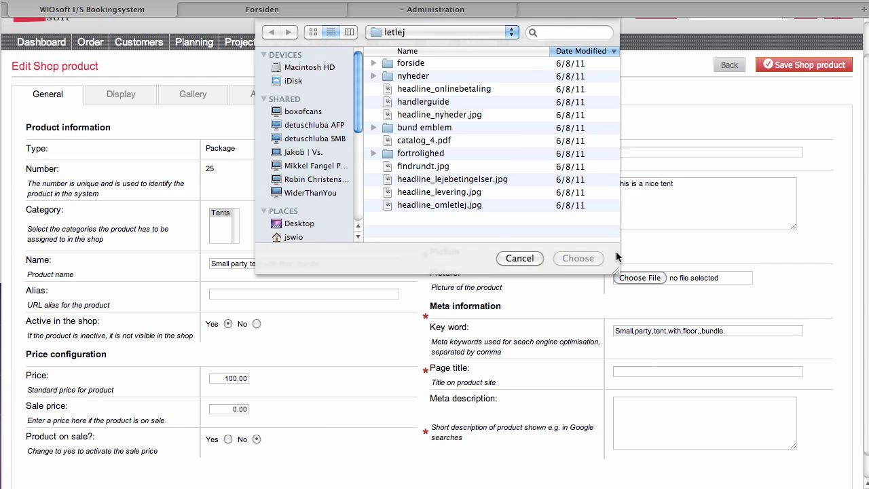
{"action": "key", "text": "Escape"}
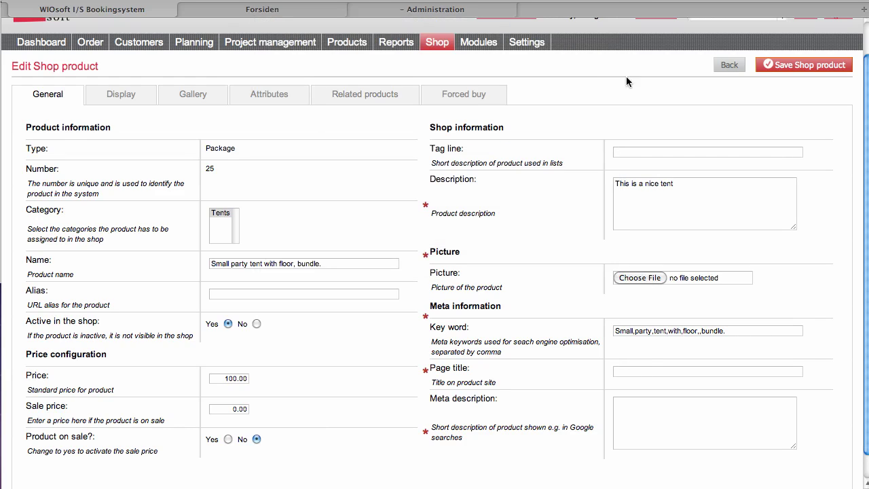
{"action": "left_click", "coordinate": [774, 67]}
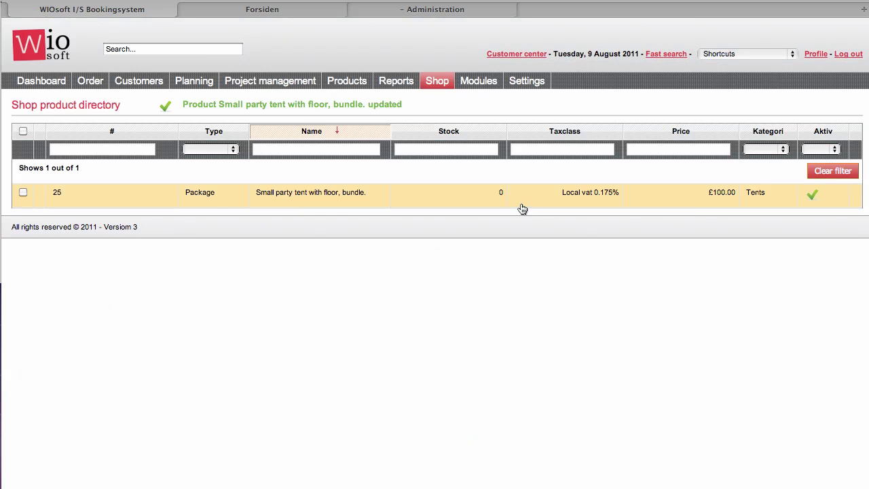
Step: Reopen product 25 and set both front-page display and featured to Yes on the Display tab
{"action": "left_click", "coordinate": [520, 205]}
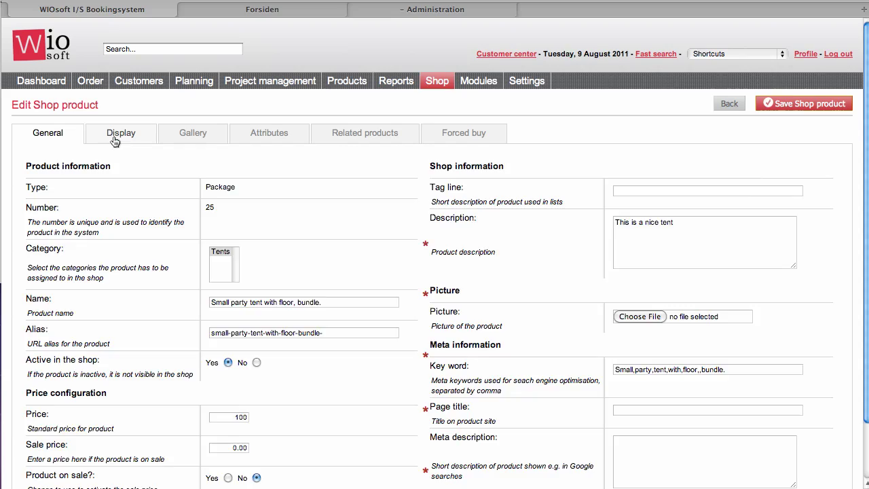
{"action": "left_click", "coordinate": [115, 139]}
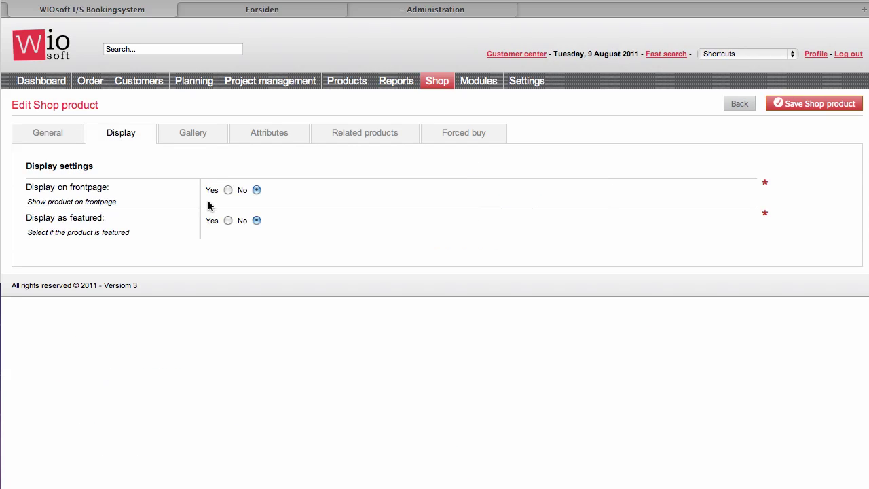
{"action": "left_click", "coordinate": [228, 190]}
{"action": "left_click", "coordinate": [228, 221]}
Step: Review the Gallery, Attributes, Related products and Forced buy tabs, then go back to General
{"action": "left_click", "coordinate": [190, 138]}
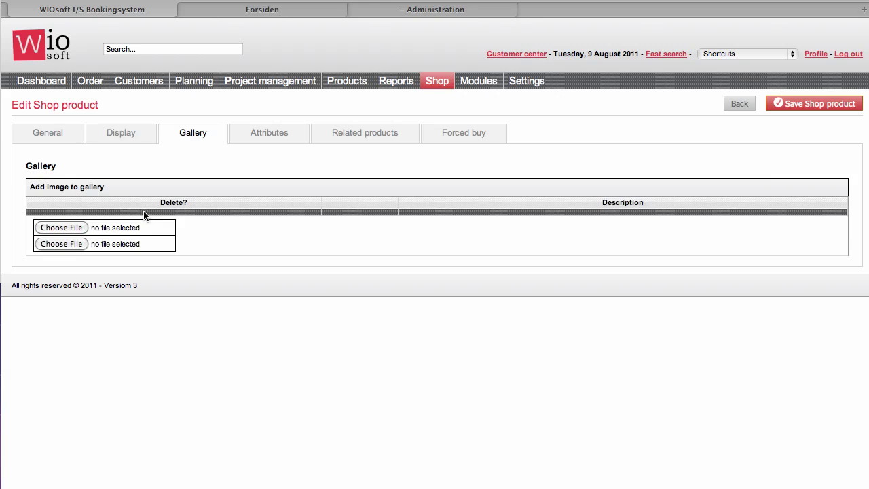
{"action": "left_click", "coordinate": [273, 136]}
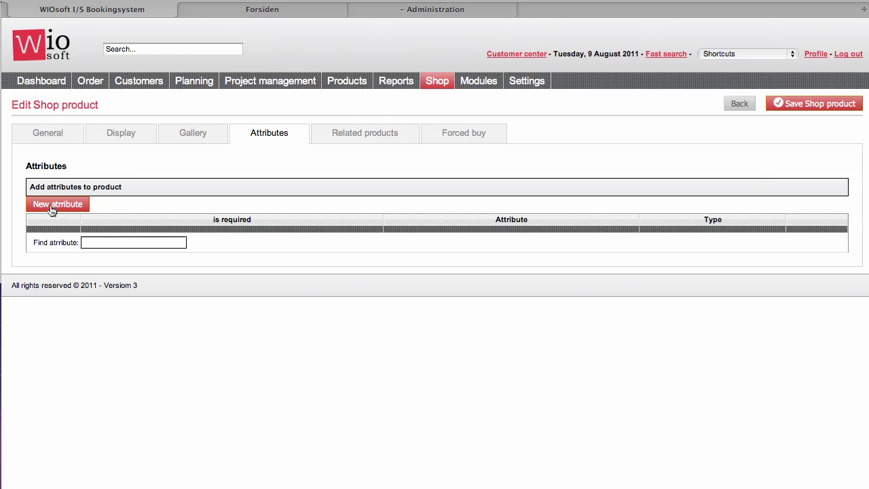
{"action": "left_click", "coordinate": [377, 139]}
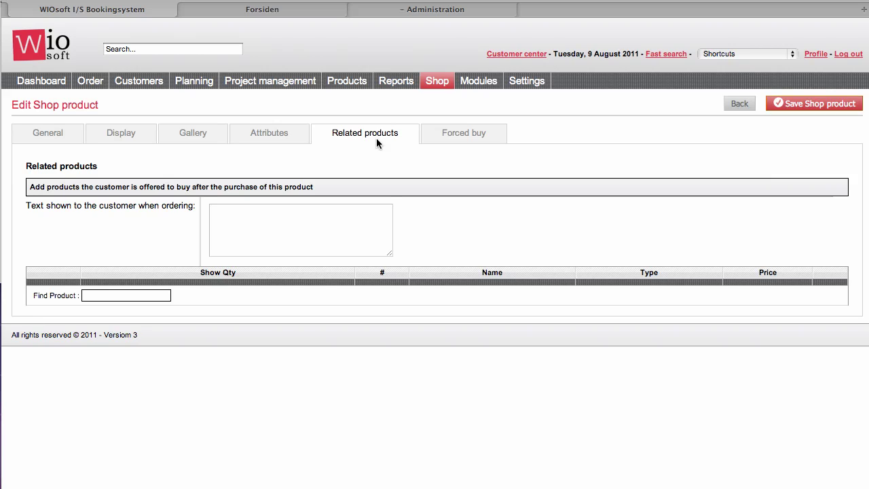
{"action": "left_click", "coordinate": [443, 133]}
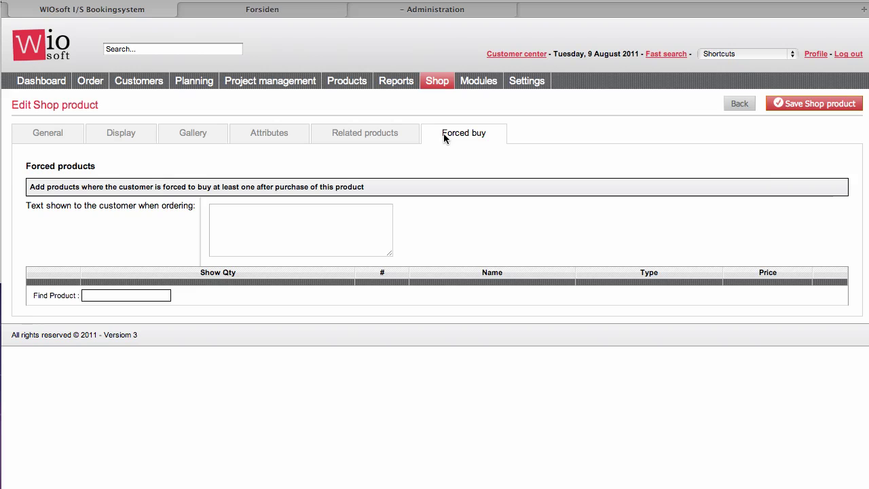
{"action": "left_click", "coordinate": [46, 131]}
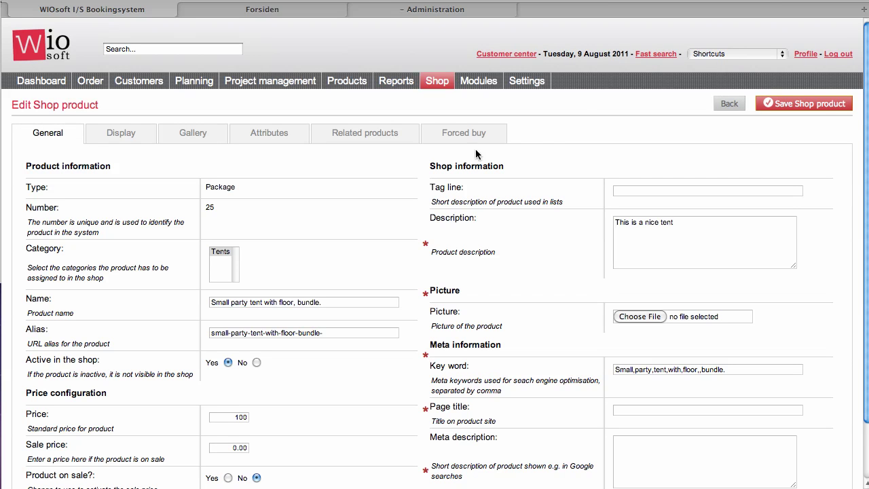
Step: Save product 25's display settings, landing back on the Shop product directory
{"action": "left_click", "coordinate": [821, 106]}
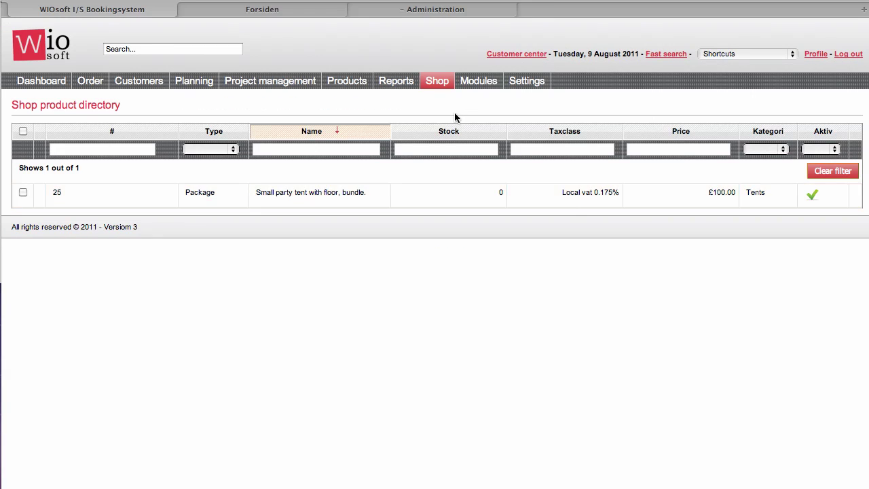
{"action": "left_click", "coordinate": [439, 92]}
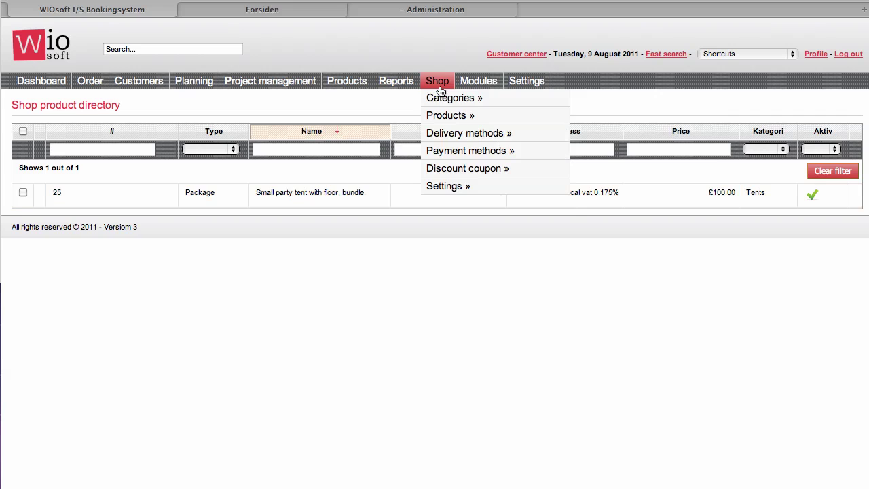
Step: Start a new delivery method 'We deliver' with delivery to customer and hire ending at customer
{"action": "mouse_move", "coordinate": [451, 134]}
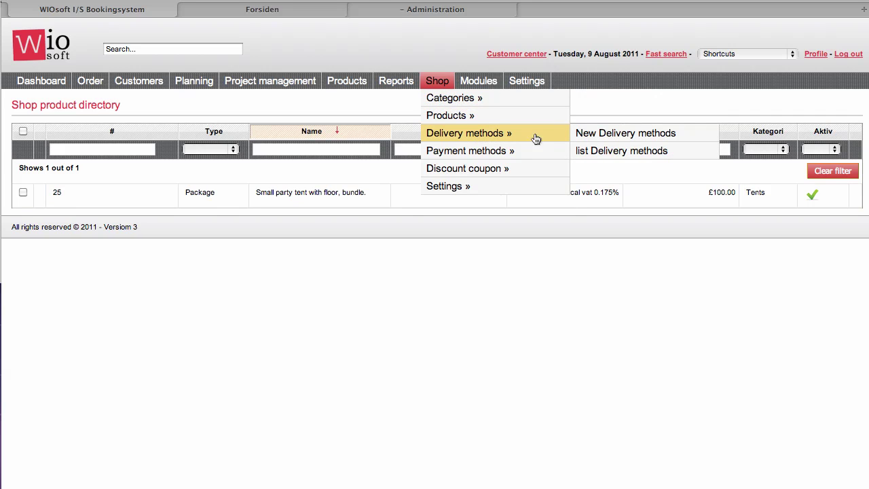
{"action": "left_click", "coordinate": [588, 139]}
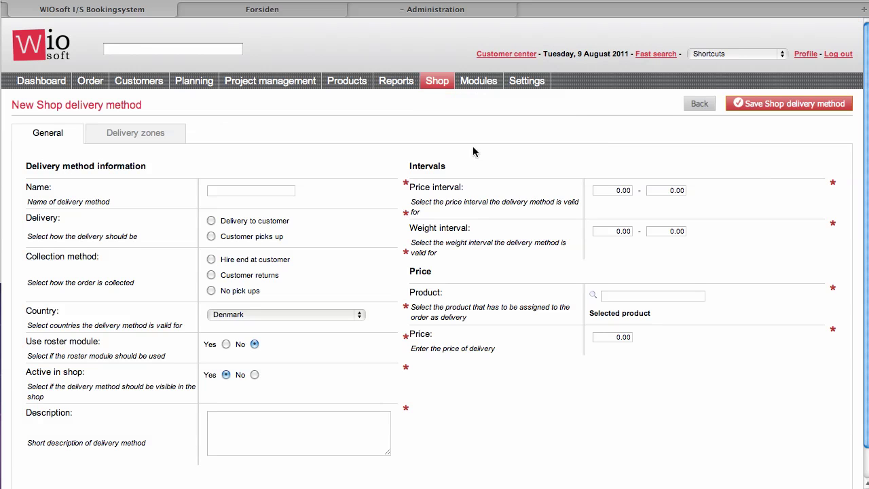
{"action": "left_click", "coordinate": [241, 193]}
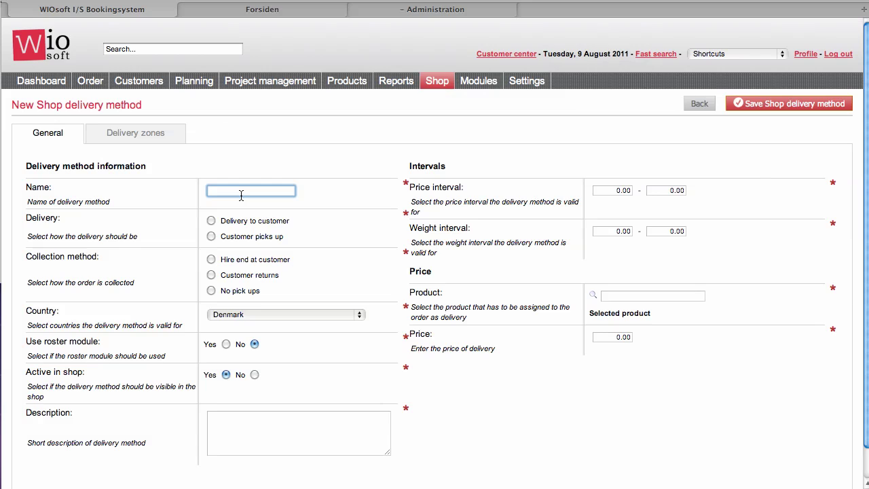
{"action": "type", "text": "We deliver"}
{"action": "key", "text": "Tab"}
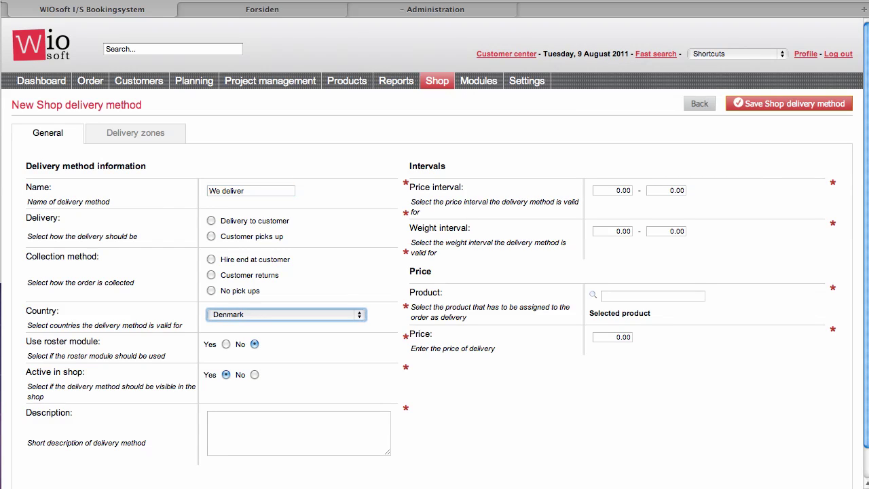
{"action": "left_click", "coordinate": [209, 221]}
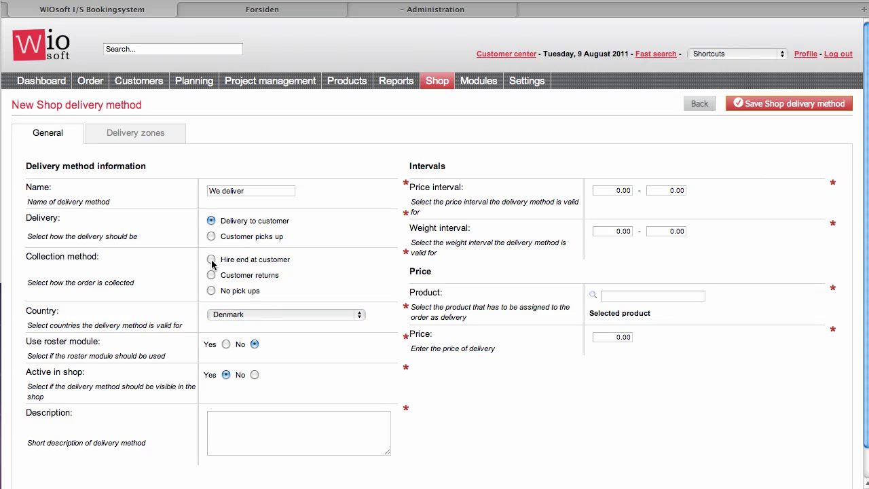
{"action": "left_click", "coordinate": [211, 260]}
Step: Set price interval 0–10000, weight 0–1000, technician product 71 and delivery price 100.00
{"action": "scroll", "coordinate": [297, 292], "scroll_direction": "down", "scroll_amount": 1}
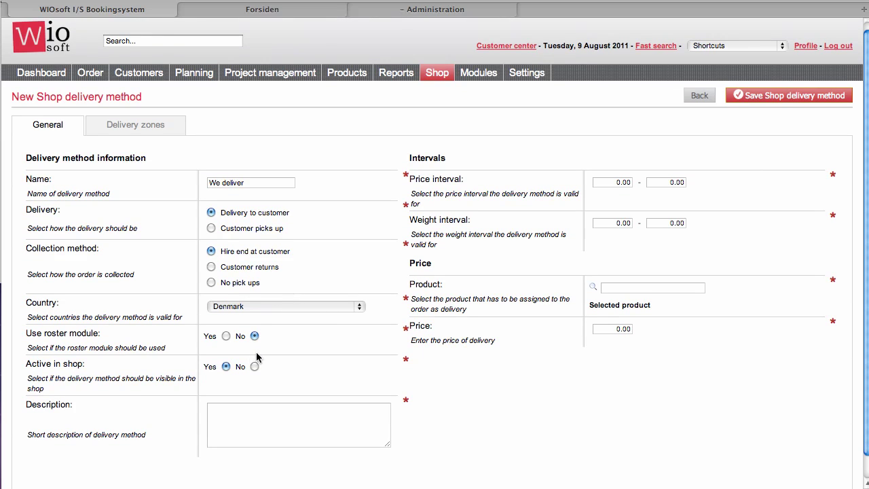
{"action": "left_click", "coordinate": [676, 182]}
{"action": "type", "text": "10000"}
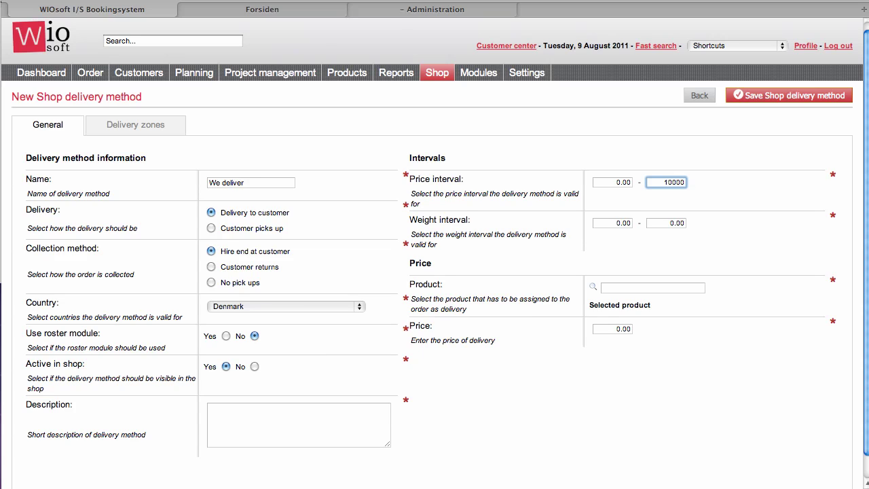
{"action": "key", "text": "Tab"}
{"action": "key", "text": "Tab"}
{"action": "type", "text": "1"}
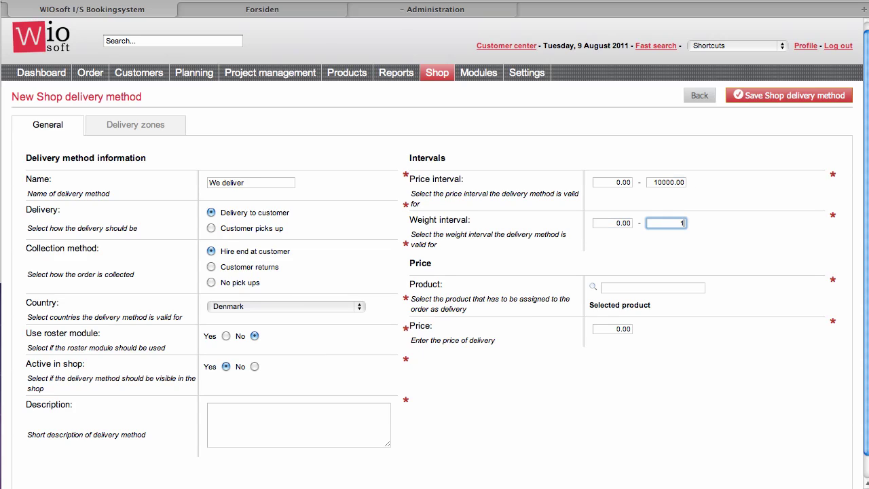
{"action": "key", "text": "Tab"}
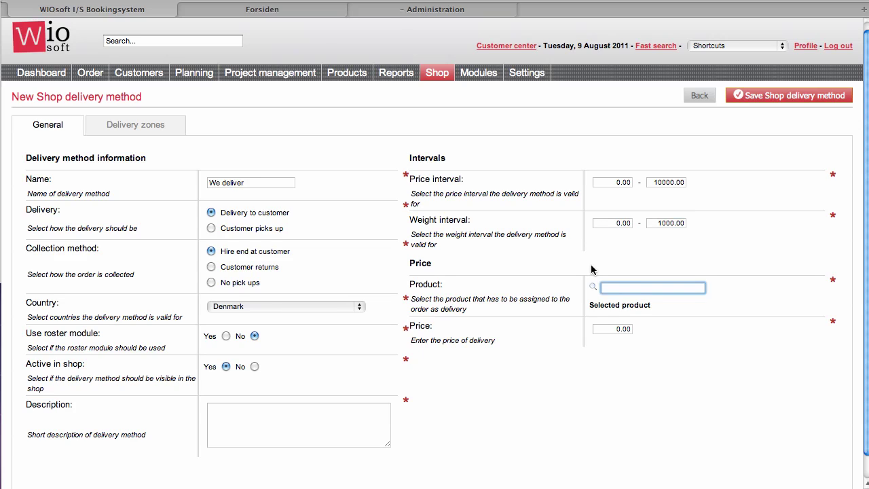
{"action": "type", "text": "tech"}
{"action": "left_click", "coordinate": [649, 309]}
{"action": "left_click", "coordinate": [624, 329]}
{"action": "type", "text": "10"}
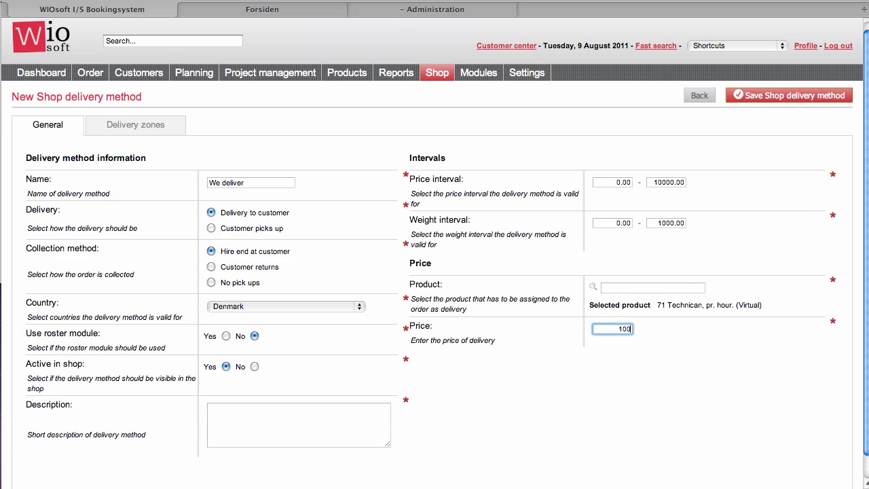
{"action": "left_click", "coordinate": [139, 123]}
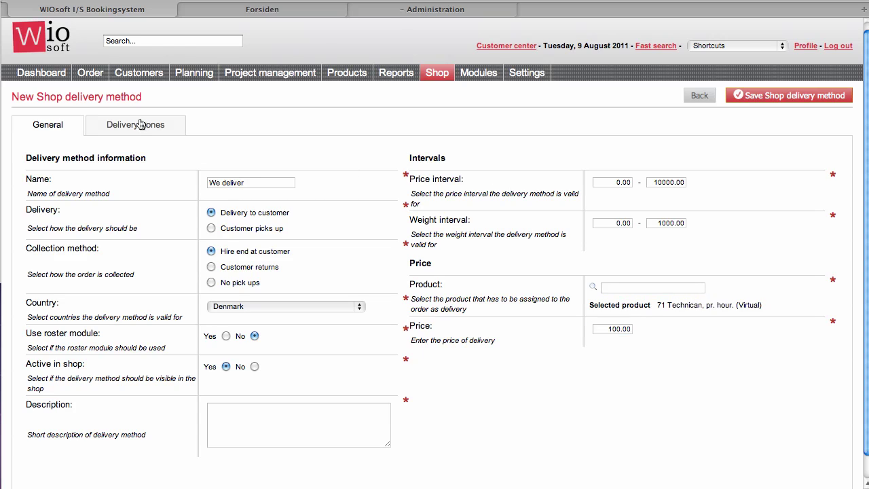
Step: Draw and save a delivery zone 'Area 1' as a triangle around Roskilde, Hillerød and København
{"action": "left_click", "coordinate": [70, 205]}
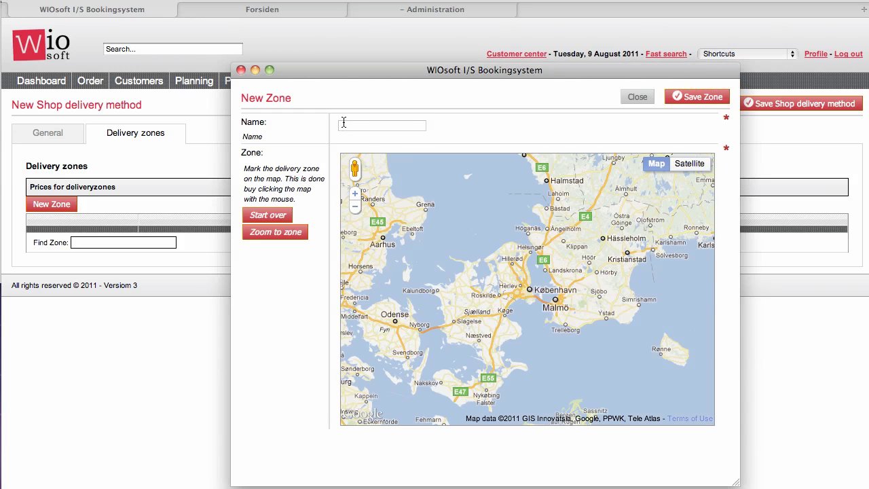
{"action": "left_click", "coordinate": [343, 124]}
{"action": "type", "text": "Area 1"}
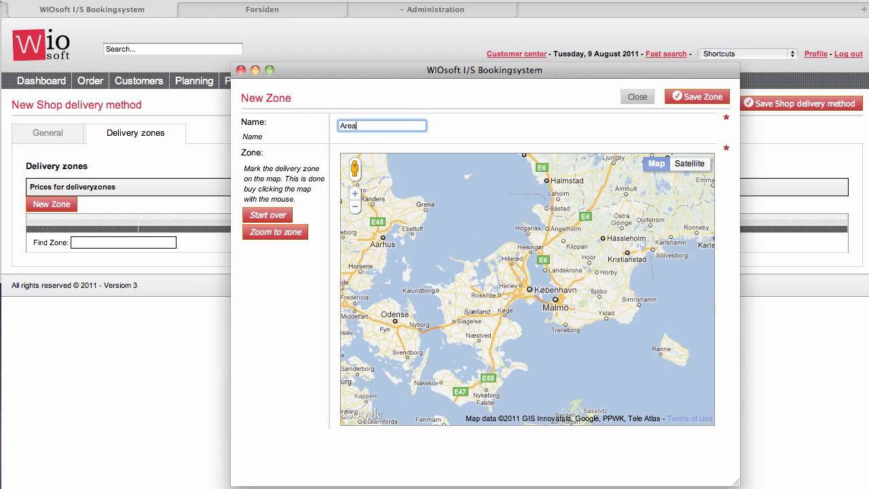
{"action": "left_click", "coordinate": [467, 292]}
{"action": "left_click", "coordinate": [512, 269]}
{"action": "left_click", "coordinate": [540, 286]}
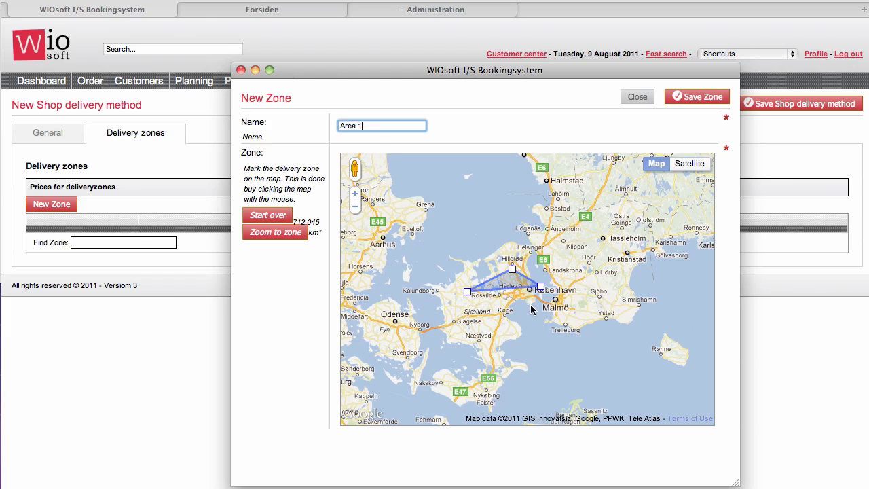
{"action": "left_click", "coordinate": [708, 97]}
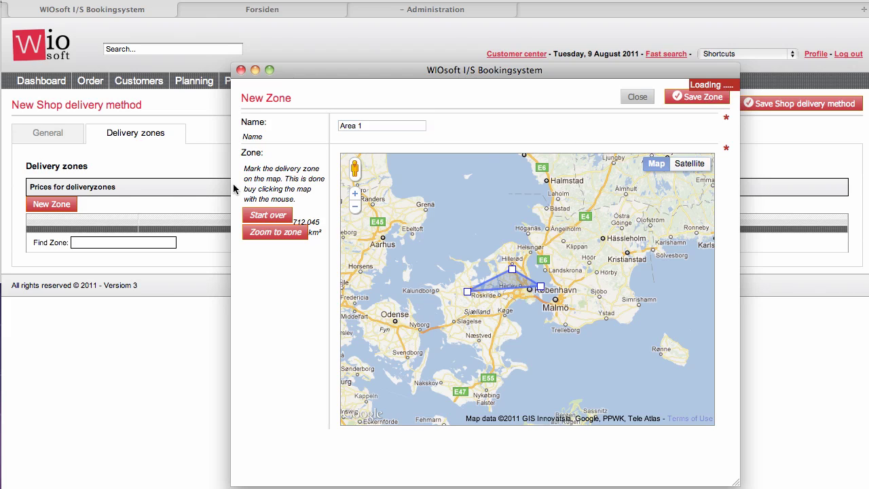
Step: Add Area 1 to the method's delivery zones and save the We deliver method
{"action": "left_click", "coordinate": [99, 245]}
{"action": "type", "text": "area"}
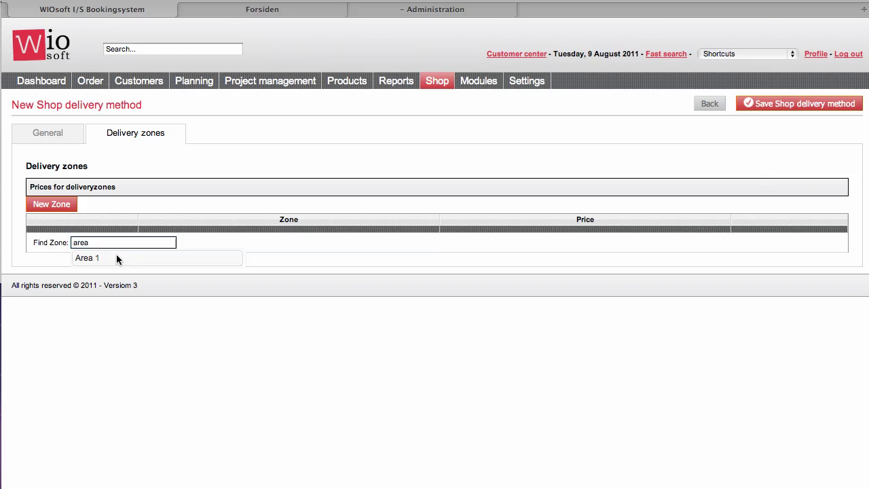
{"action": "left_click", "coordinate": [116, 254]}
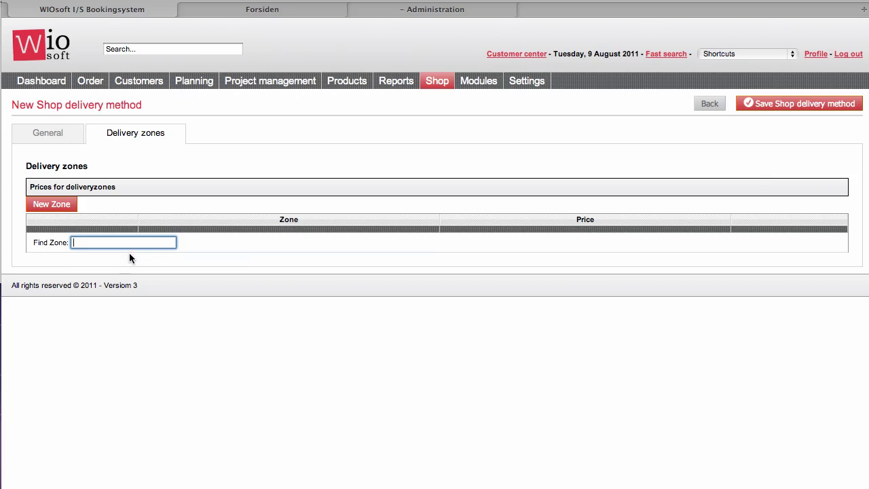
{"action": "left_click", "coordinate": [811, 104]}
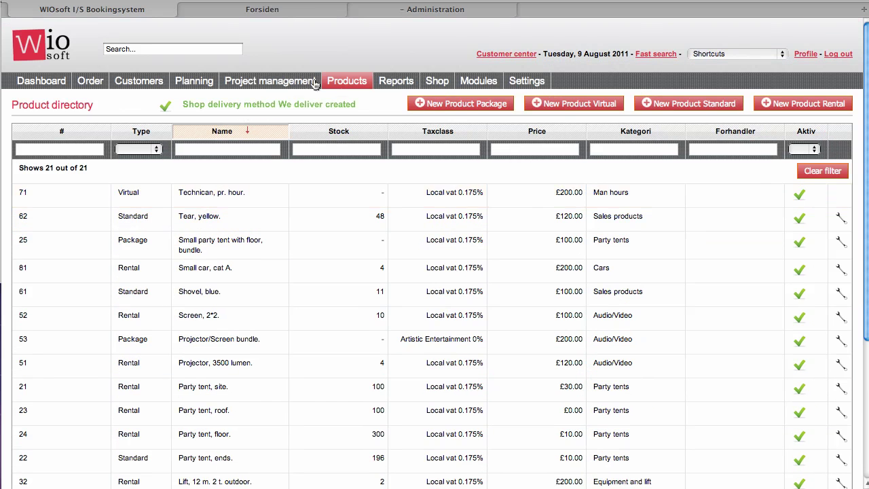
Step: Open We deliver from the delivery methods list and review its Area 1 zone map without changes
{"action": "mouse_move", "coordinate": [446, 90]}
{"action": "mouse_move", "coordinate": [550, 134]}
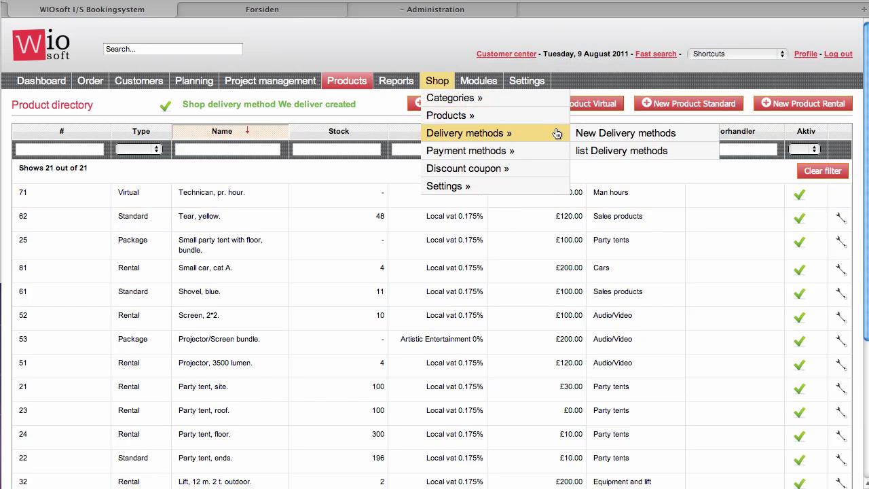
{"action": "left_click", "coordinate": [624, 150]}
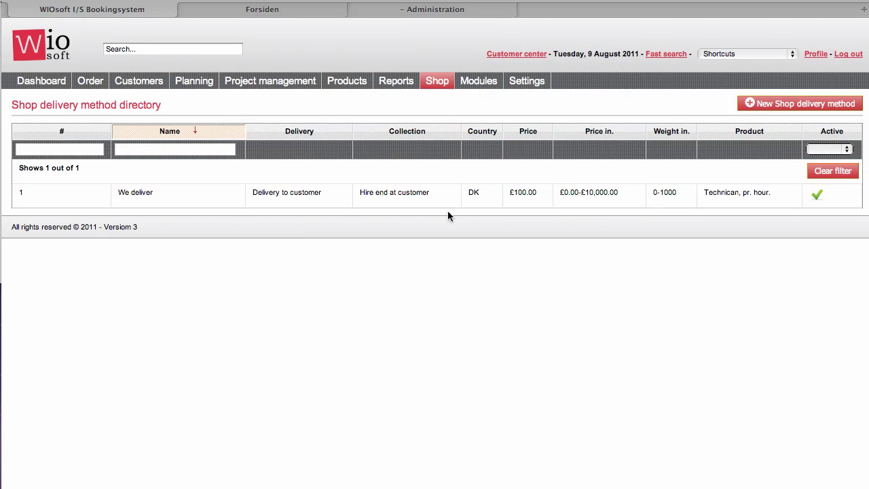
{"action": "left_click", "coordinate": [410, 206]}
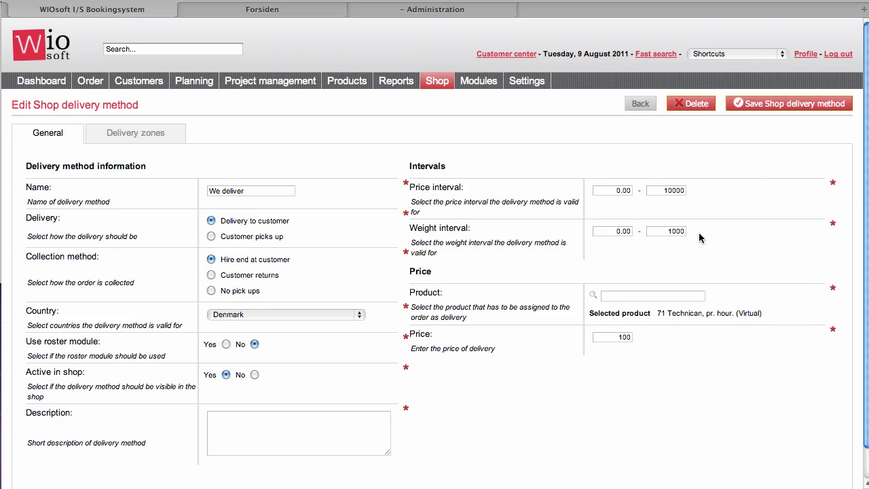
{"action": "scroll", "coordinate": [639, 235], "scroll_direction": "down", "scroll_amount": 1}
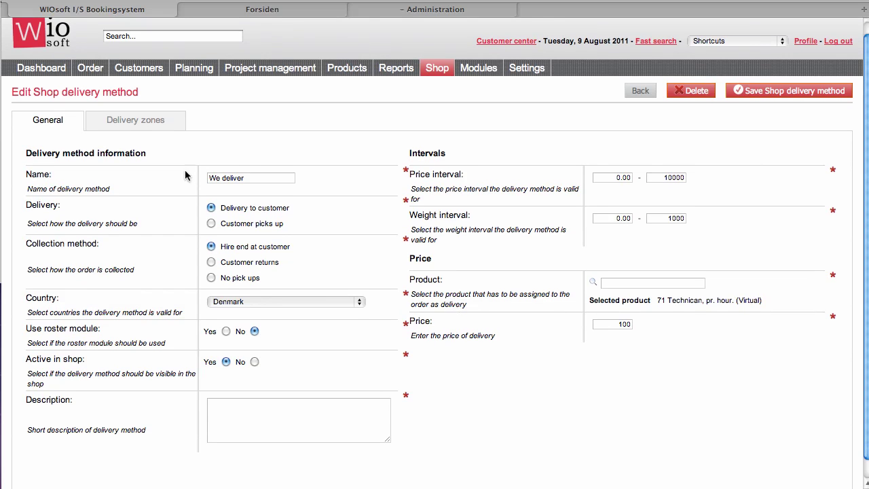
{"action": "left_click", "coordinate": [135, 122]}
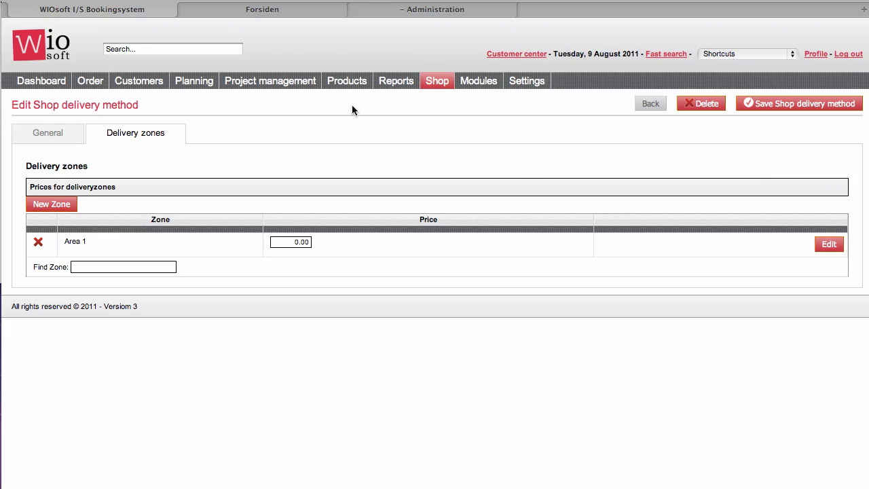
{"action": "left_click", "coordinate": [824, 245]}
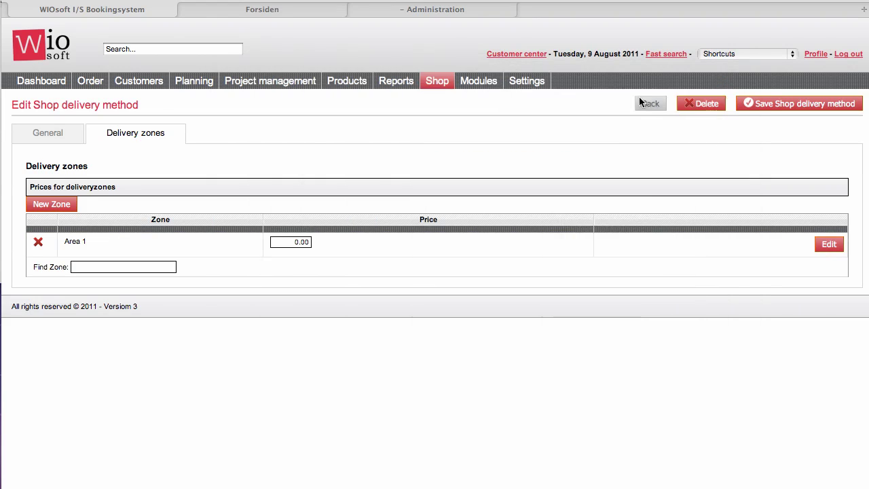
{"action": "left_click", "coordinate": [638, 97]}
Step: Start a new Standard payment method of the Bank Transfer kind from the payment methods list
{"action": "mouse_move", "coordinate": [438, 81]}
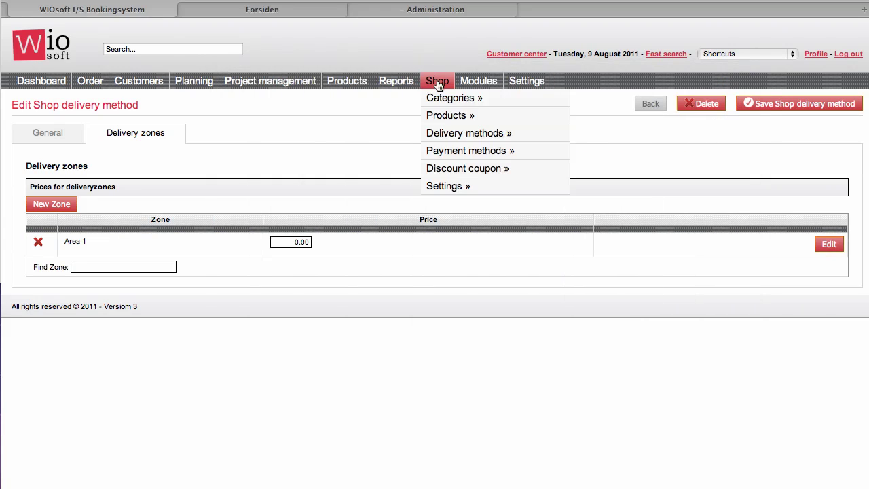
{"action": "mouse_move", "coordinate": [472, 153]}
{"action": "left_click", "coordinate": [595, 170]}
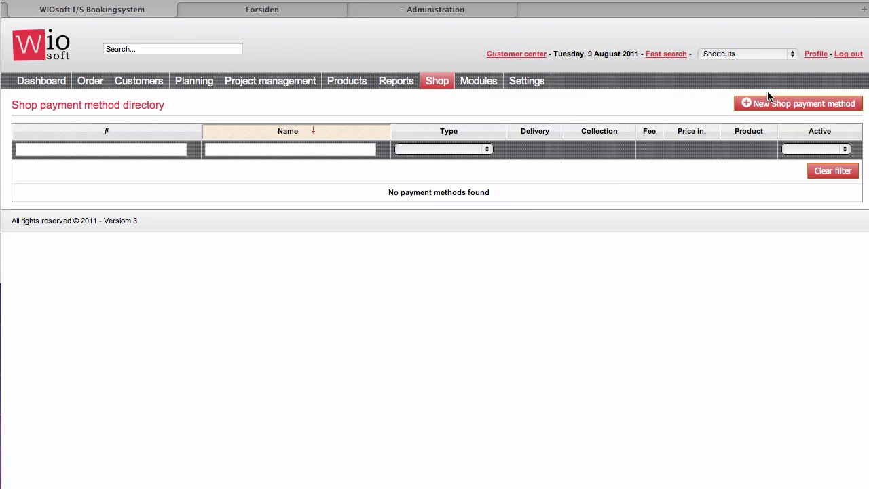
{"action": "left_click", "coordinate": [768, 102]}
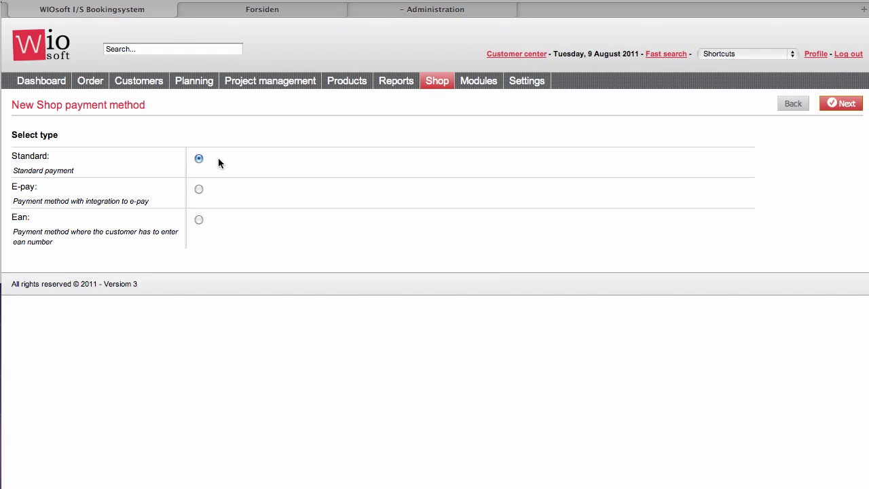
{"action": "left_click", "coordinate": [842, 104]}
{"action": "left_click", "coordinate": [223, 180]}
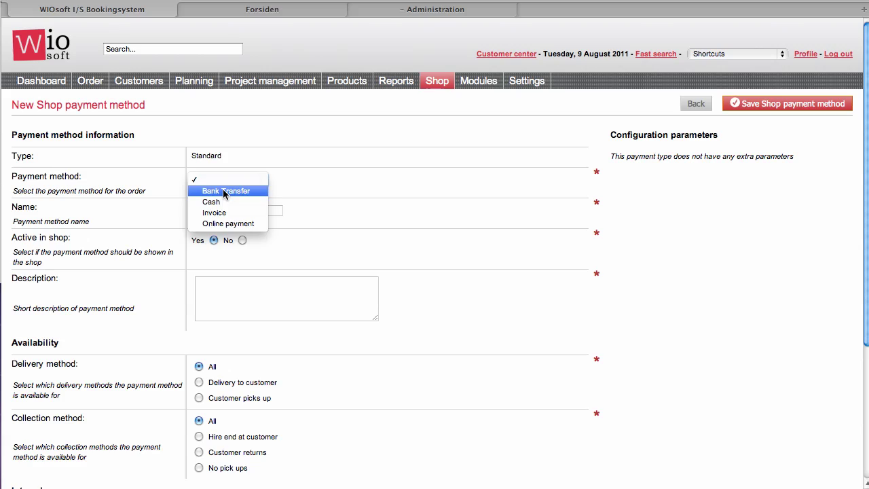
{"action": "left_click", "coordinate": [218, 189]}
Step: Name it 'Bank Transfere' and set the price interval's upper limit to 10000
{"action": "left_click", "coordinate": [219, 211]}
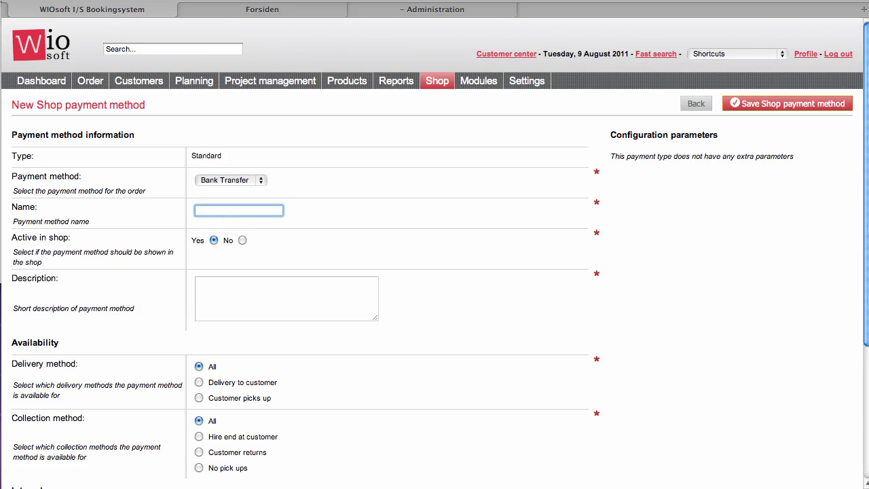
{"action": "type", "text": "Bank Transfere"}
{"action": "key", "text": "Tab"}
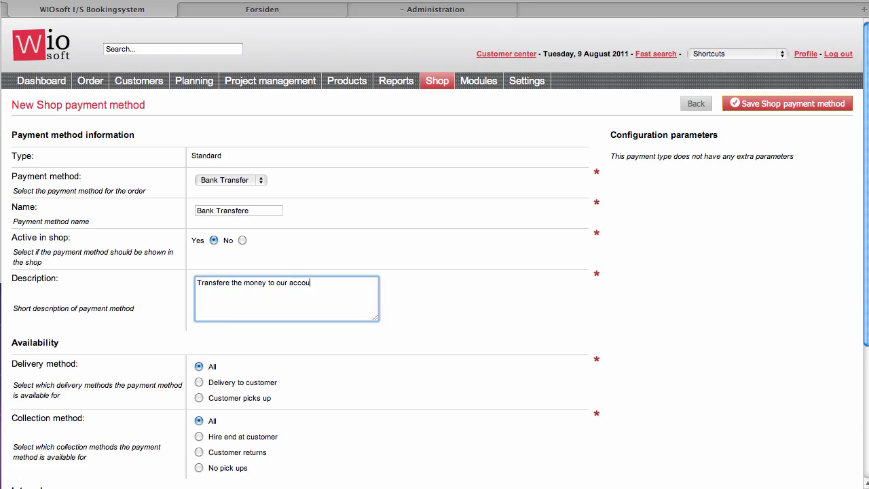
{"action": "scroll", "coordinate": [161, 352], "scroll_direction": "down", "scroll_amount": 2}
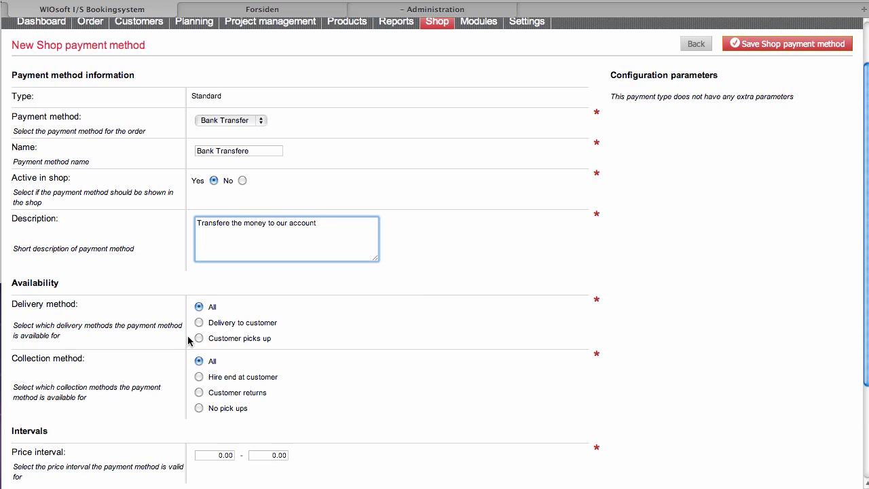
{"action": "scroll", "coordinate": [207, 360], "scroll_direction": "down", "scroll_amount": 3}
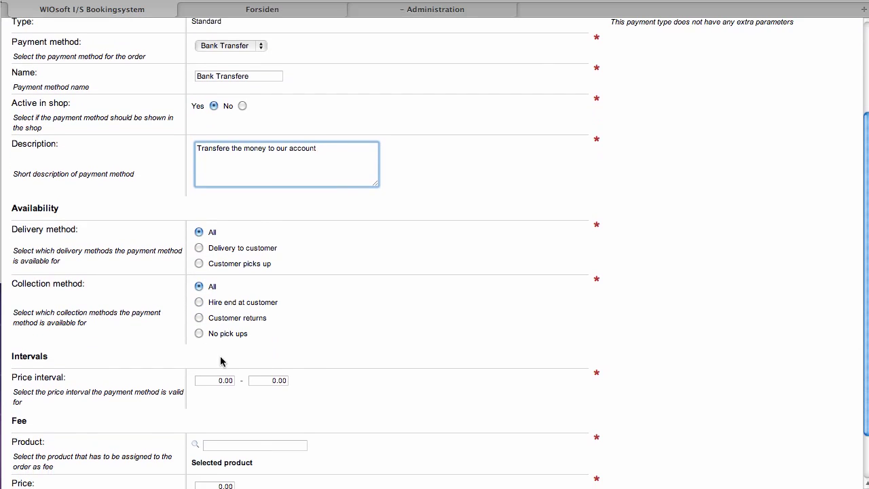
{"action": "scroll", "coordinate": [254, 340], "scroll_direction": "down", "scroll_amount": 1}
{"action": "left_click", "coordinate": [269, 338]}
{"action": "double_click", "coordinate": [268, 338]}
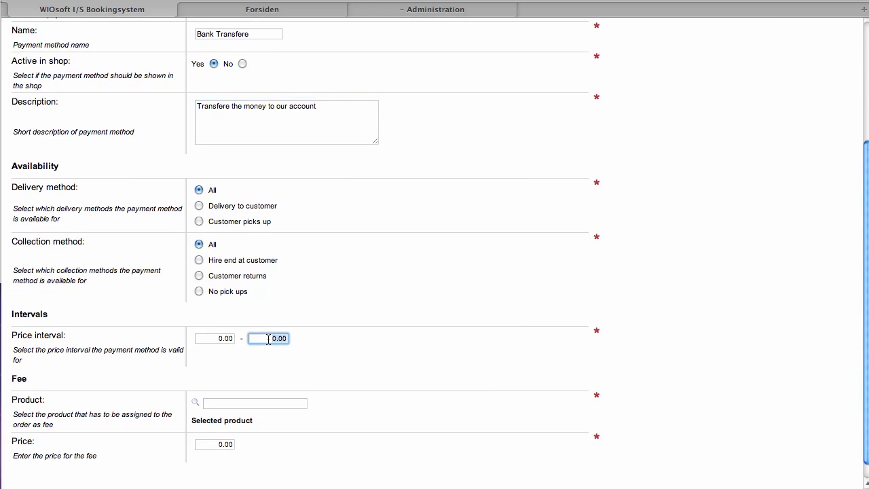
{"action": "type", "text": "10000"}
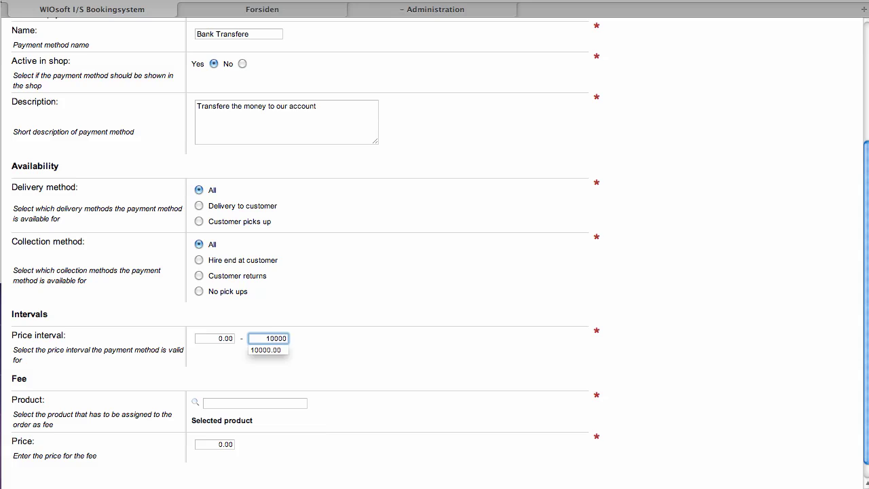
{"action": "key", "text": "Tab"}
Step: Use 'Technican, pr. hour.' as the fee product at 10.00 and save the payment method
{"action": "scroll", "coordinate": [264, 388], "scroll_direction": "down", "scroll_amount": 1}
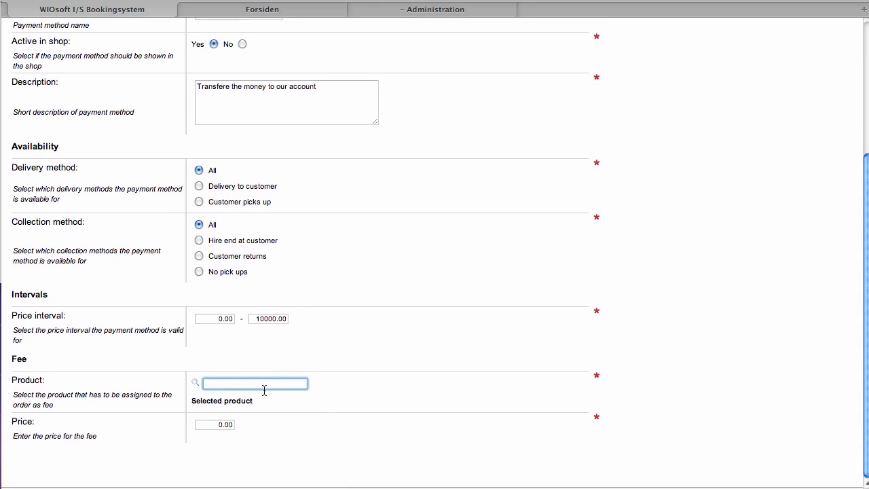
{"action": "left_click", "coordinate": [197, 423]}
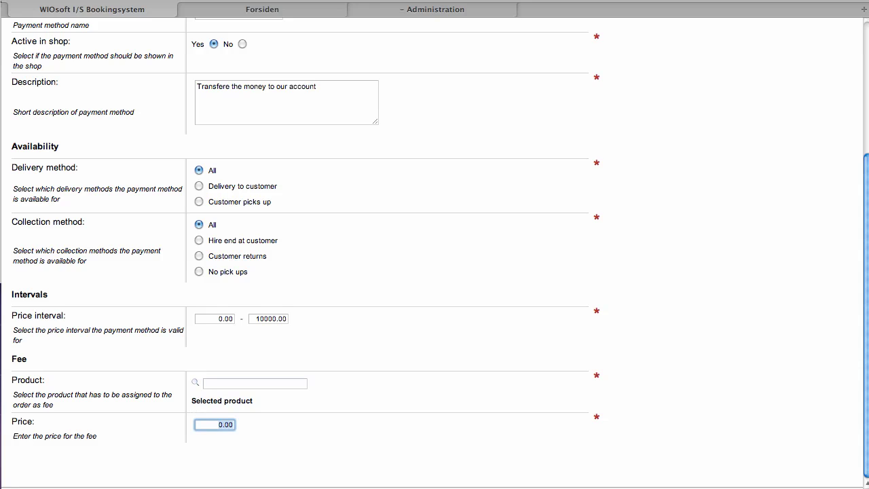
{"action": "left_click", "coordinate": [218, 383]}
{"action": "type", "text": "tec"}
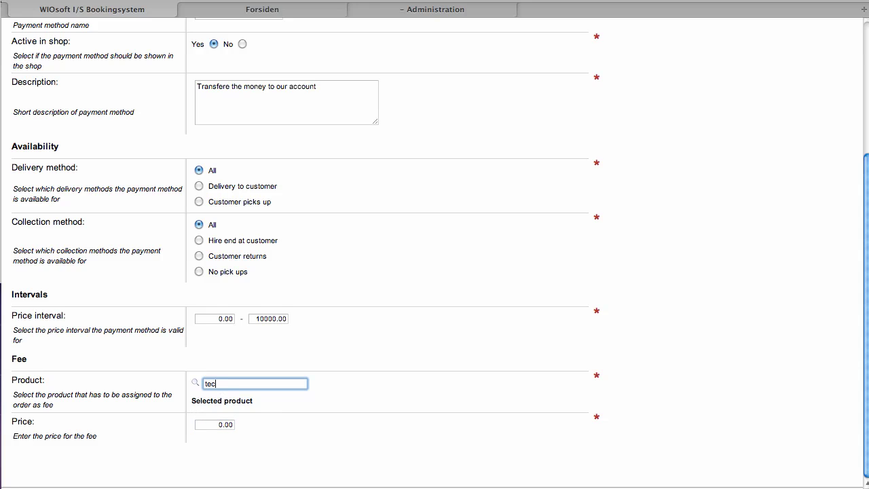
{"action": "type", "text": "h"}
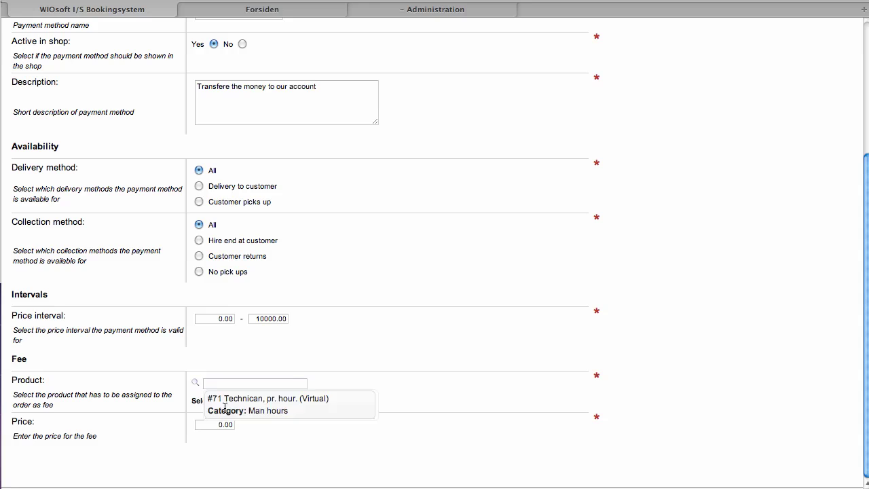
{"action": "left_click", "coordinate": [225, 406]}
{"action": "double_click", "coordinate": [225, 424]}
{"action": "type", "text": "1"}
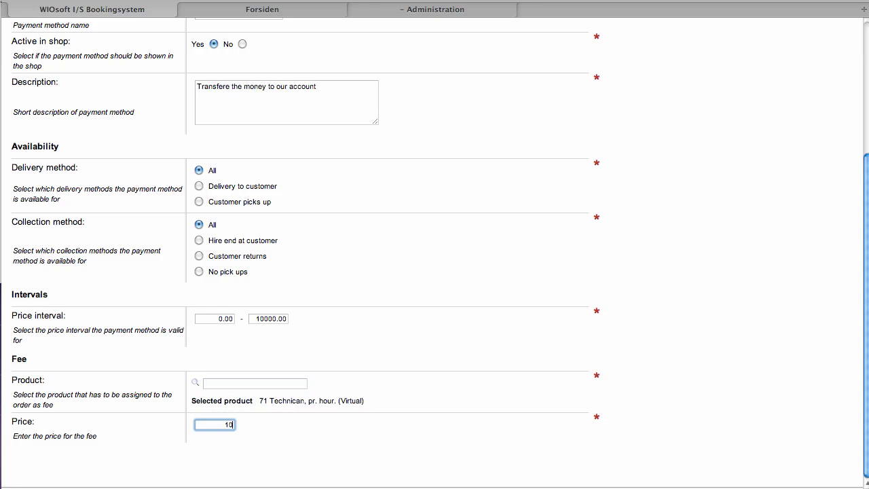
{"action": "type", "text": "0"}
{"action": "key", "text": "Tab"}
{"action": "scroll", "coordinate": [499, 362], "scroll_direction": "up", "scroll_amount": 5}
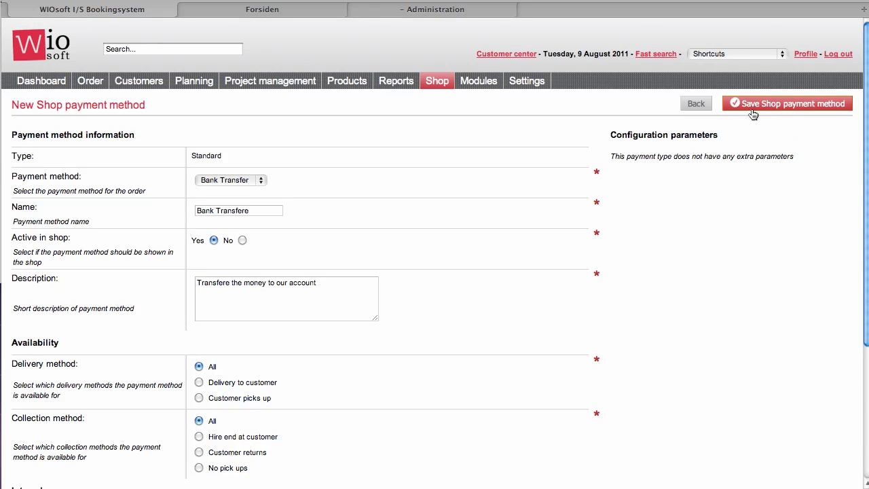
{"action": "left_click", "coordinate": [752, 114]}
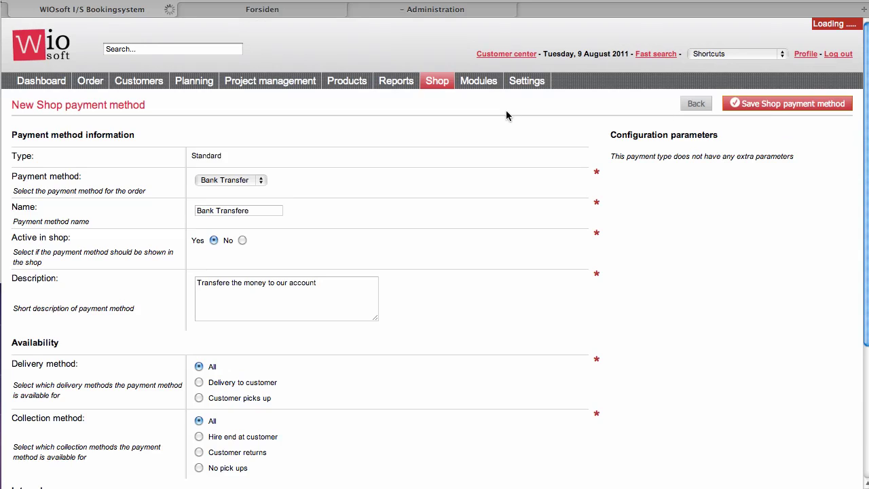
Step: Save an active discount code 'Ordernow' with rate 0.10, usable 100 times
{"action": "mouse_move", "coordinate": [437, 82]}
{"action": "mouse_move", "coordinate": [462, 189]}
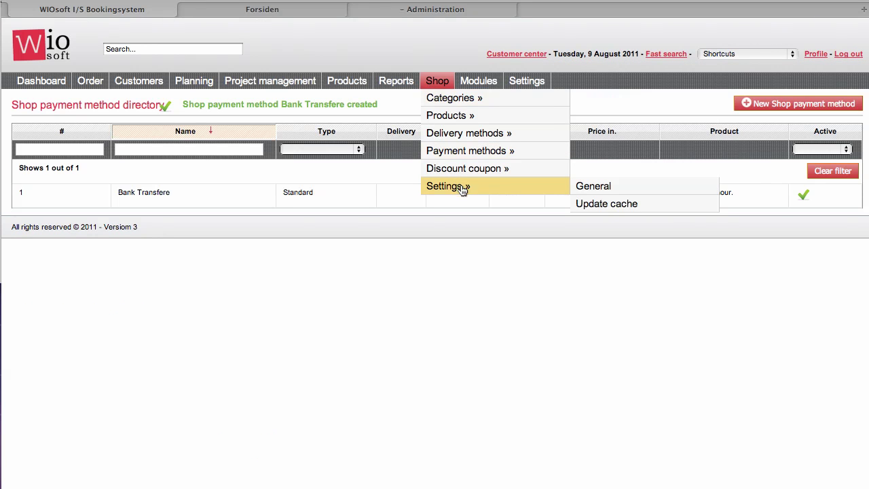
{"action": "mouse_move", "coordinate": [536, 170]}
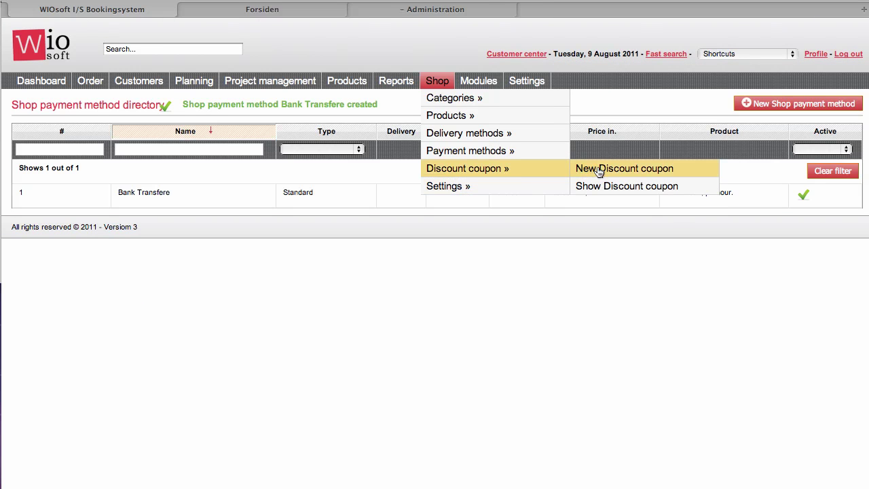
{"action": "left_click", "coordinate": [599, 170]}
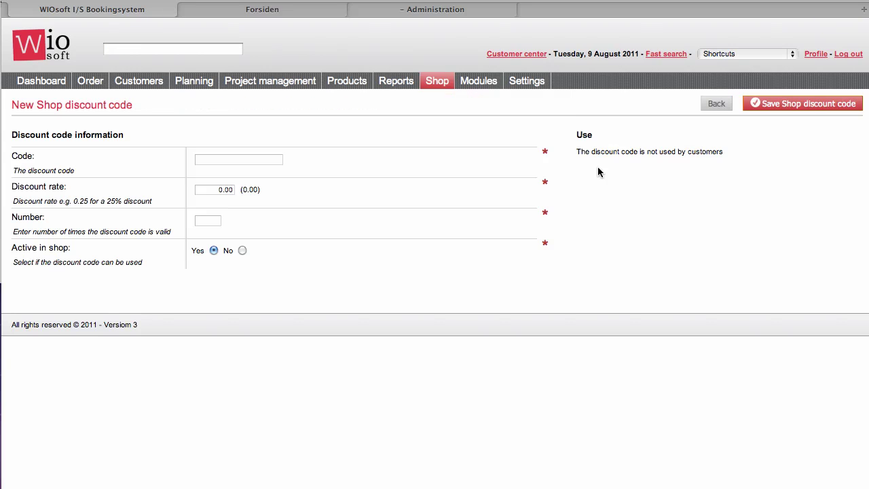
{"action": "left_click", "coordinate": [228, 158]}
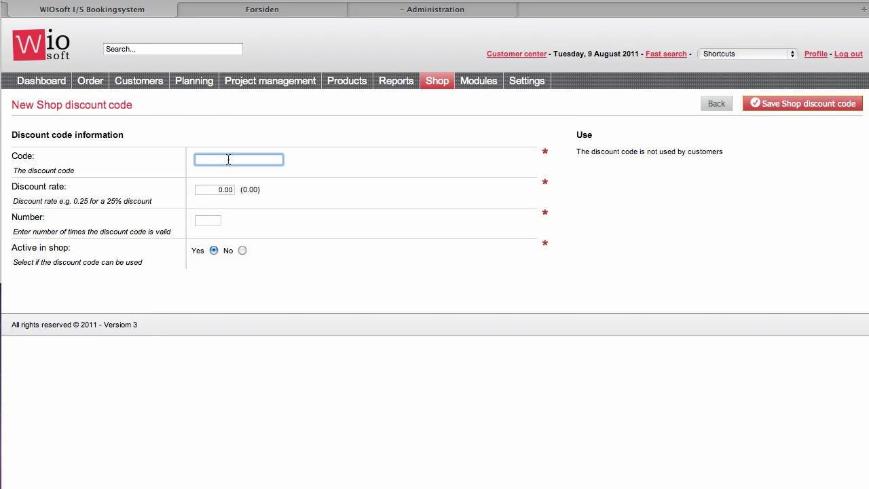
{"action": "type", "text": "Ordernow"}
{"action": "left_click", "coordinate": [214, 190]}
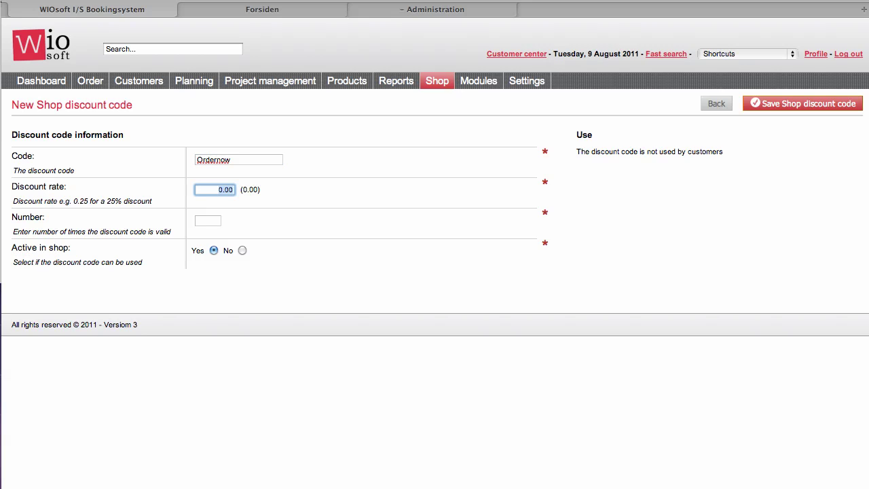
{"action": "type", "text": "0.10"}
{"action": "key", "text": "Tab"}
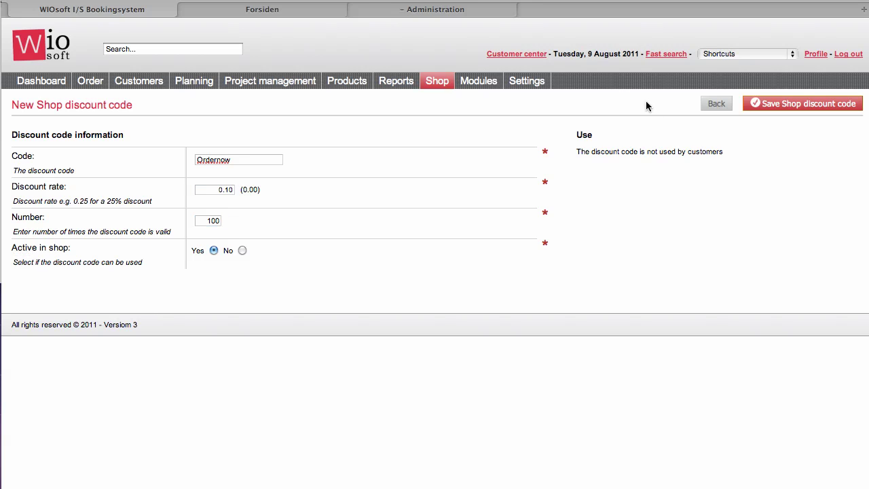
{"action": "left_click", "coordinate": [784, 108]}
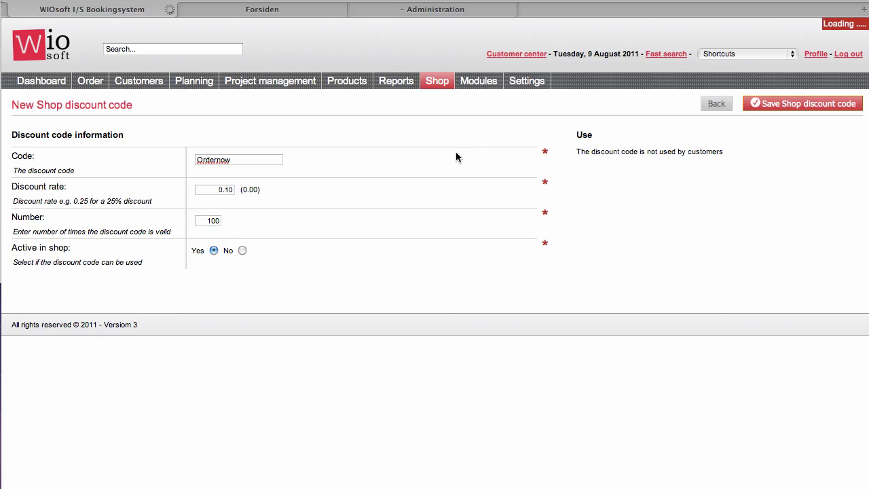
Step: Open the shop's General settings page
{"action": "mouse_move", "coordinate": [440, 82]}
{"action": "mouse_move", "coordinate": [443, 100]}
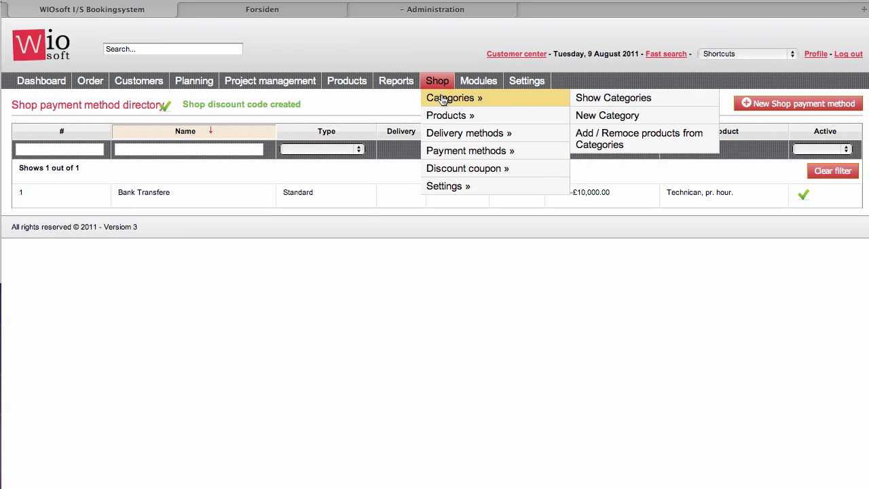
{"action": "mouse_move", "coordinate": [443, 117]}
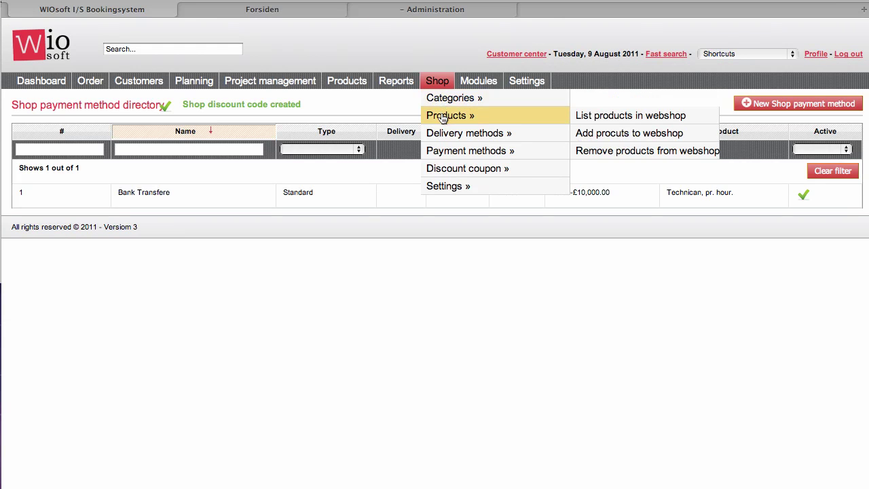
{"action": "mouse_move", "coordinate": [461, 158]}
{"action": "mouse_move", "coordinate": [474, 176]}
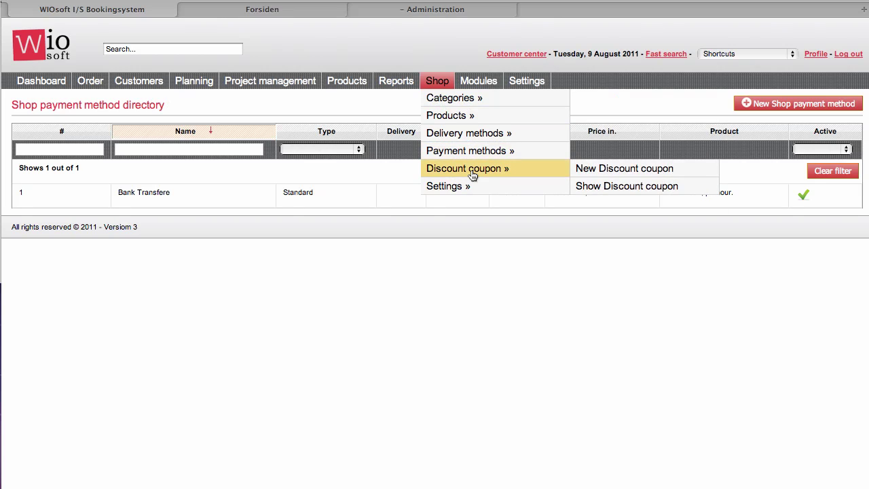
{"action": "left_click", "coordinate": [596, 189]}
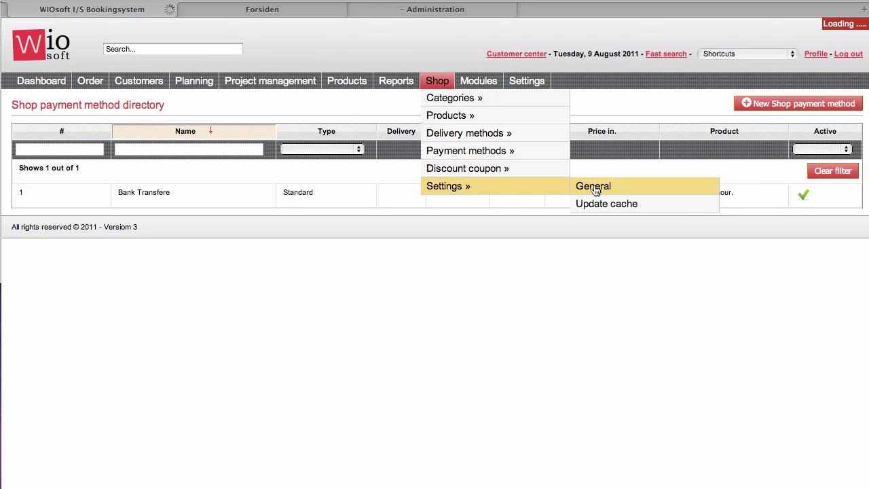
Step: Check the Link to terms address and order options, then save the shop settings
{"action": "scroll", "coordinate": [456, 180], "scroll_direction": "down", "scroll_amount": 1}
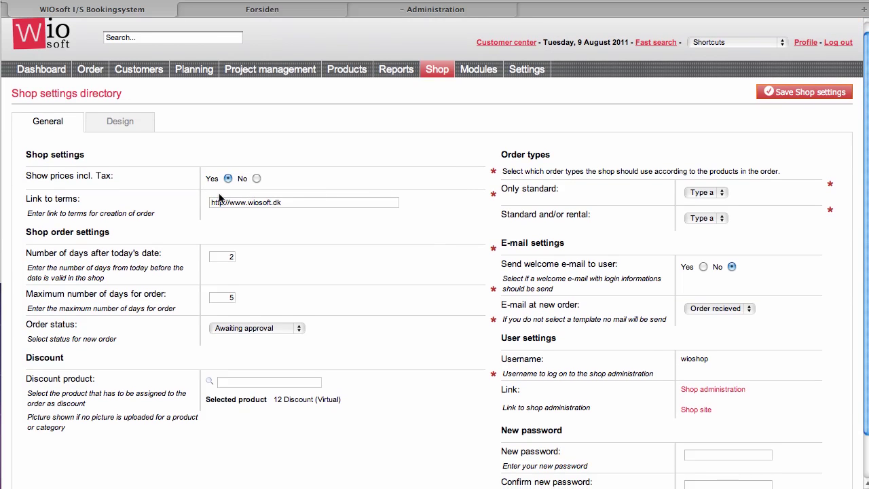
{"action": "triple_click", "coordinate": [292, 204]}
{"action": "left_click", "coordinate": [288, 224]}
{"action": "scroll", "coordinate": [288, 220], "scroll_direction": "down", "scroll_amount": 2}
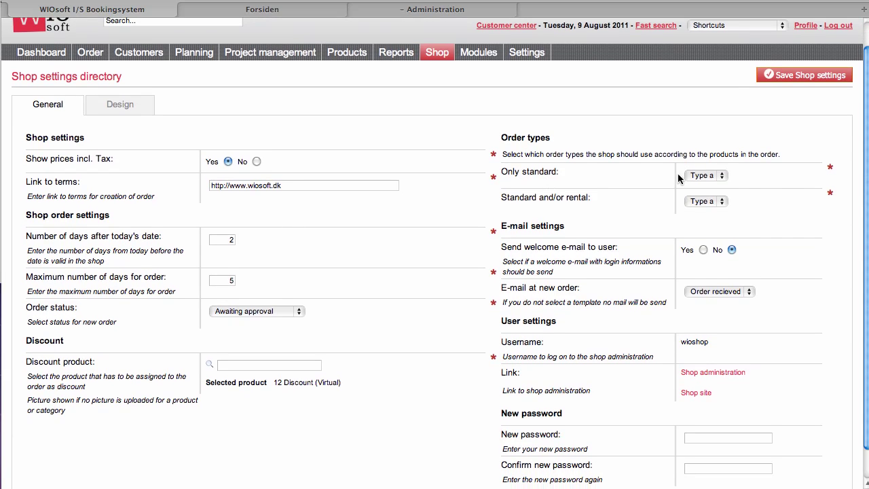
{"action": "scroll", "coordinate": [783, 189], "scroll_direction": "down", "scroll_amount": 3}
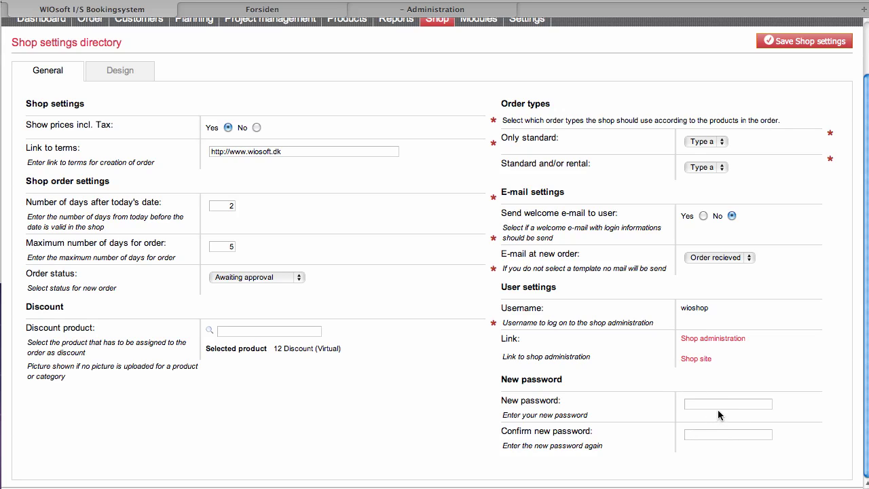
{"action": "scroll", "coordinate": [723, 208], "scroll_direction": "up", "scroll_amount": 3}
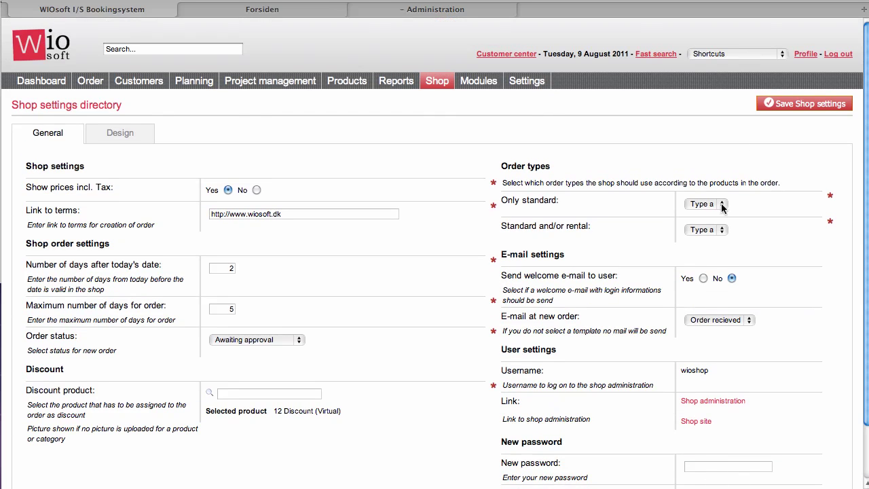
{"action": "left_click", "coordinate": [761, 109]}
Step: Look over the Design tab's widths, pictures and CSS, then save the shop settings
{"action": "left_click", "coordinate": [136, 139]}
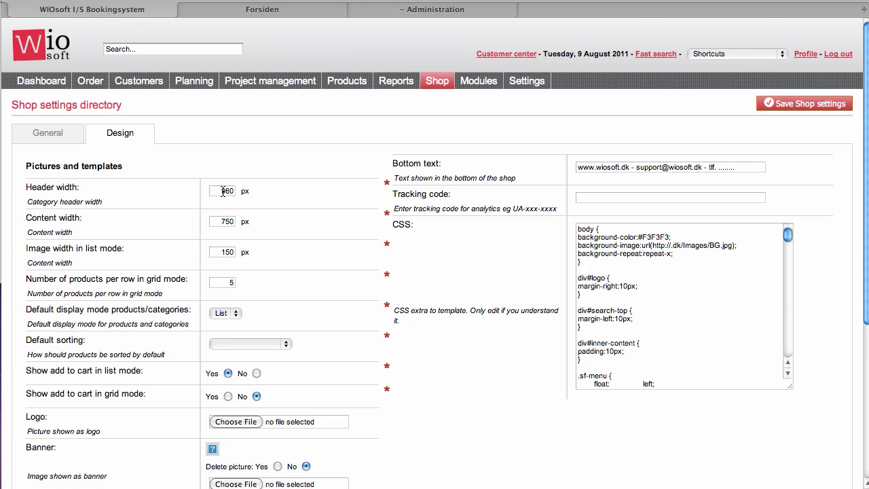
{"action": "scroll", "coordinate": [222, 192], "scroll_direction": "down", "scroll_amount": 3}
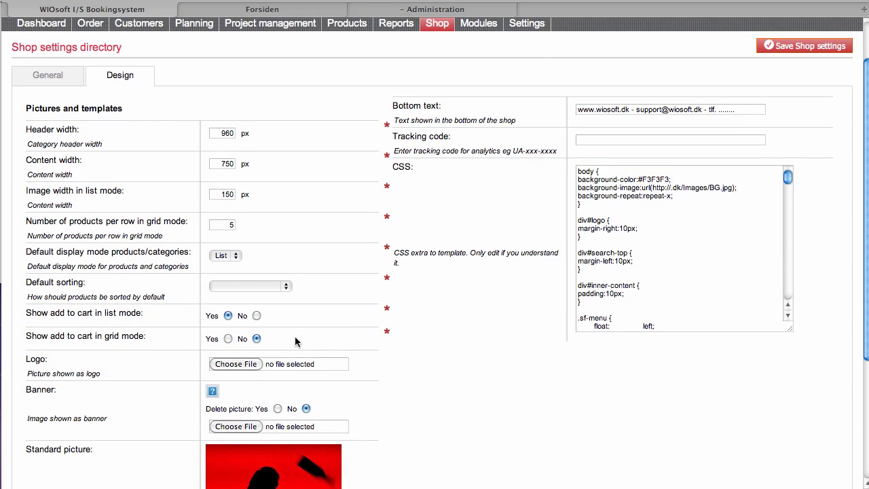
{"action": "scroll", "coordinate": [319, 394], "scroll_direction": "down", "scroll_amount": 3}
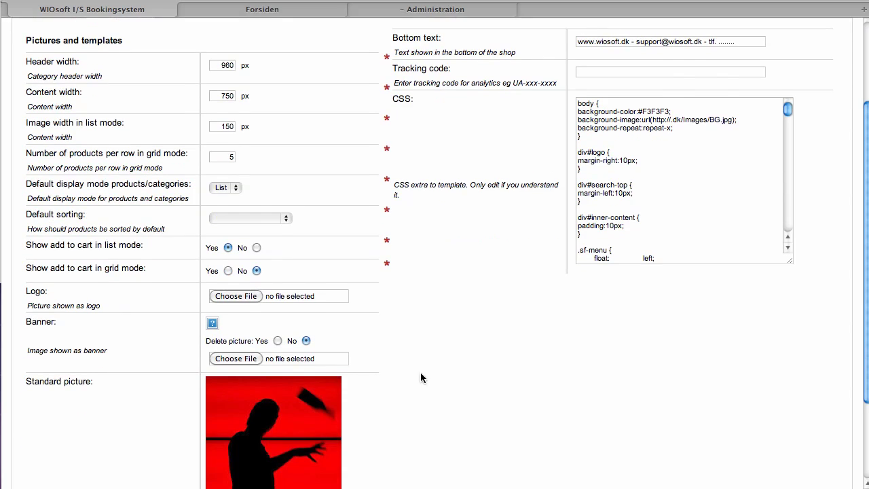
{"action": "scroll", "coordinate": [421, 372], "scroll_direction": "up", "scroll_amount": 5}
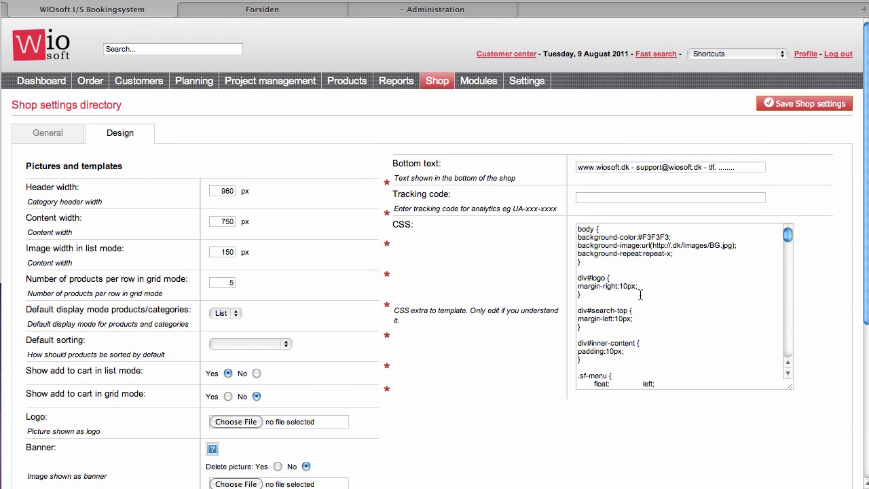
{"action": "left_click", "coordinate": [794, 107]}
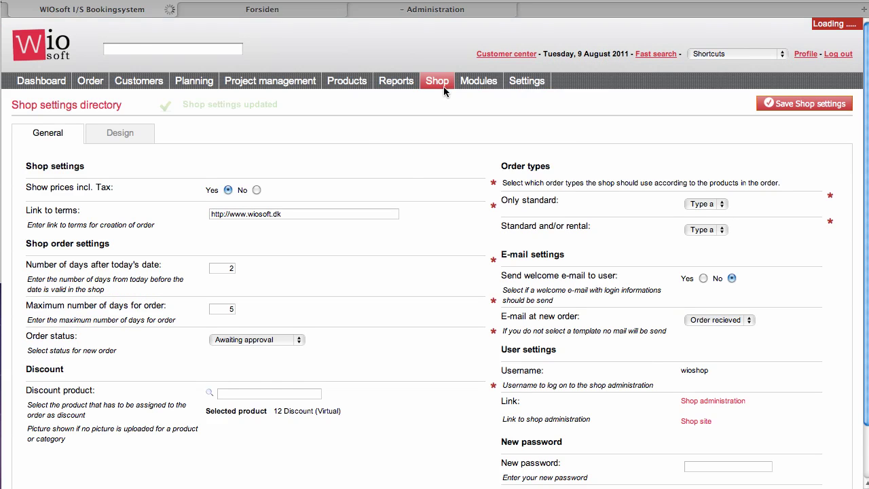
{"action": "mouse_move", "coordinate": [444, 86]}
{"action": "mouse_move", "coordinate": [454, 116]}
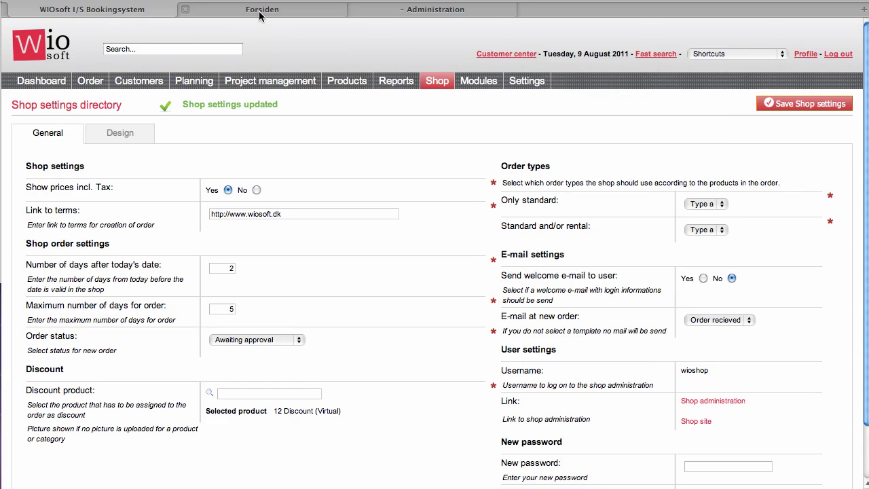
Step: Go to Joomla's Template Manager and select the rt_modulus_j15 template
{"action": "left_click", "coordinate": [428, 12]}
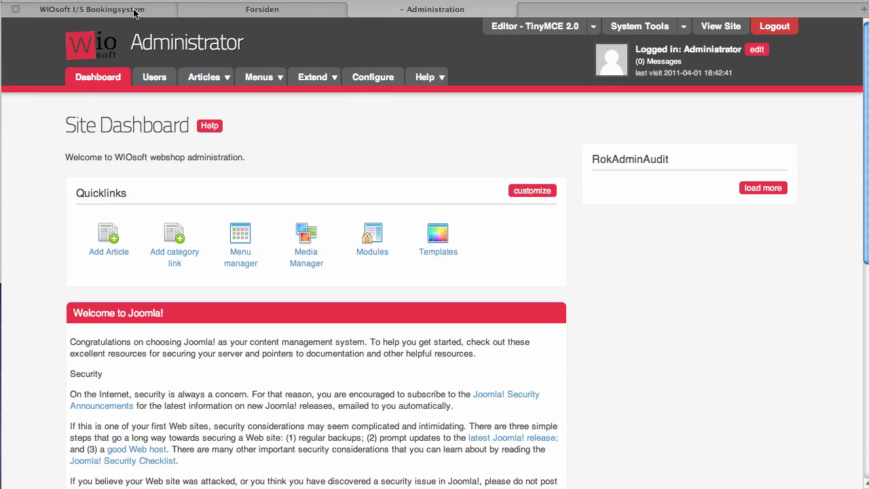
{"action": "left_click", "coordinate": [160, 10]}
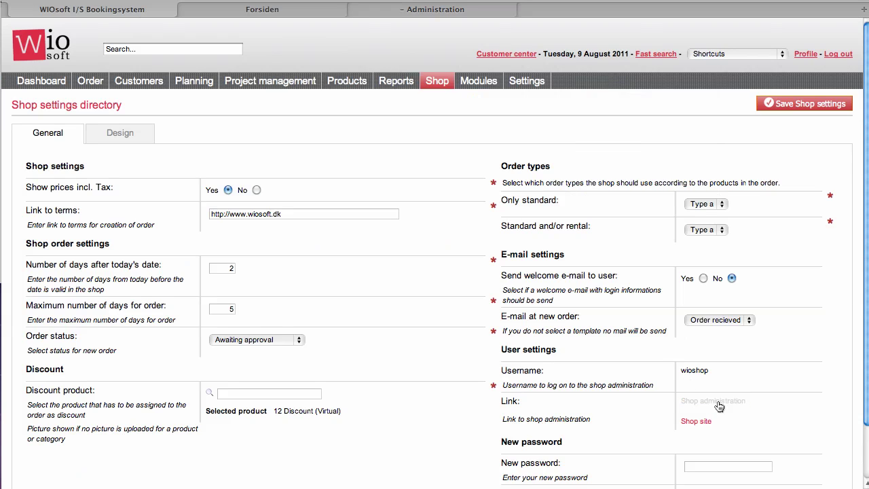
{"action": "left_click", "coordinate": [401, 18]}
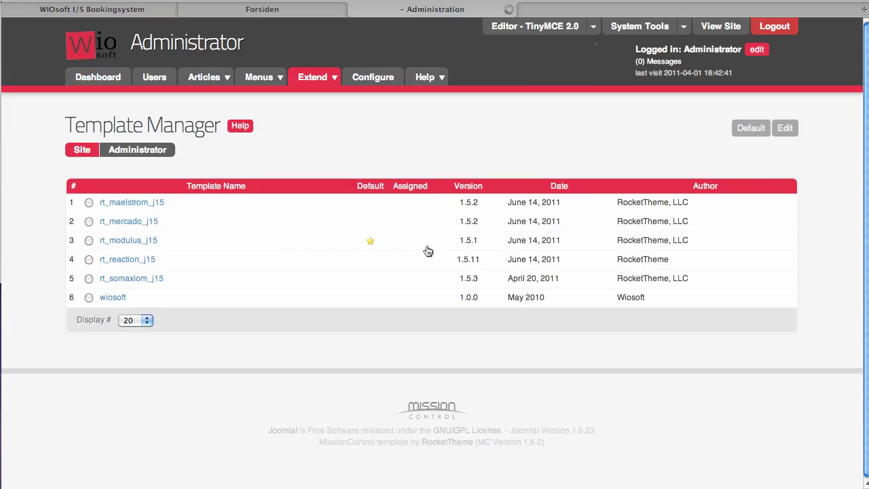
{"action": "mouse_move", "coordinate": [142, 264]}
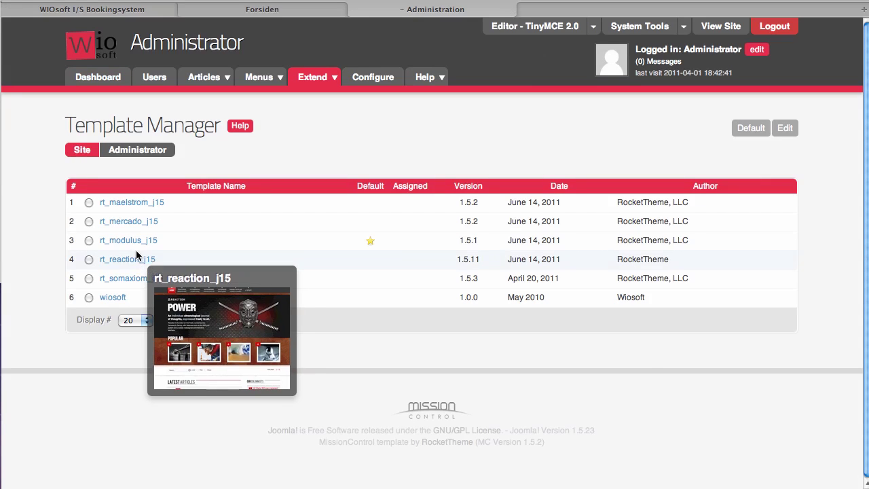
{"action": "mouse_move", "coordinate": [135, 240]}
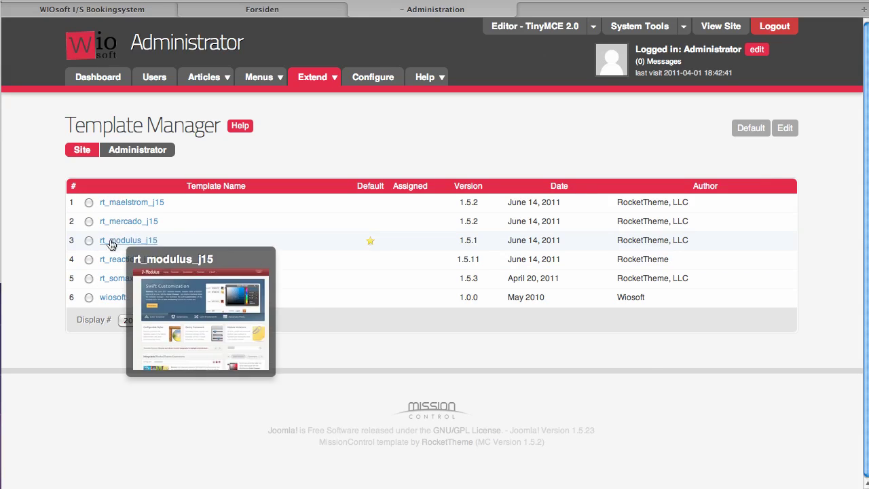
{"action": "left_click", "coordinate": [89, 241]}
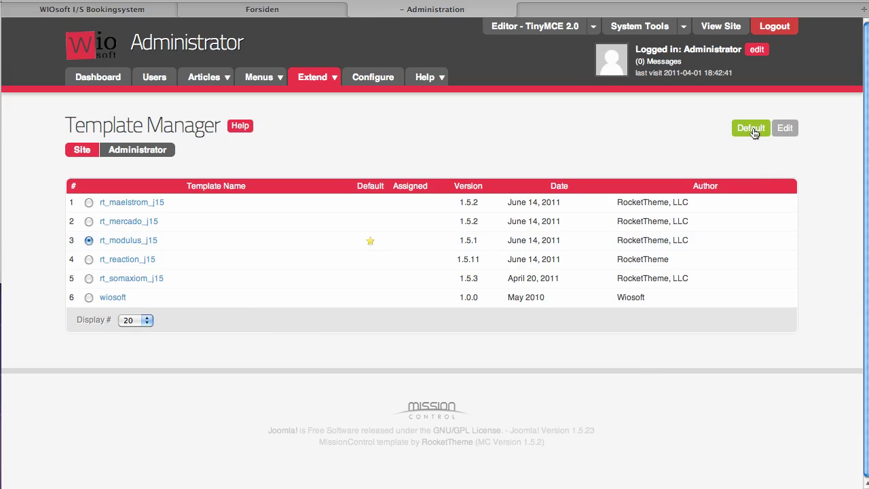
Step: Open the rt_modulus_j15 template for editing and expand its Layouts settings
{"action": "left_click", "coordinate": [125, 242]}
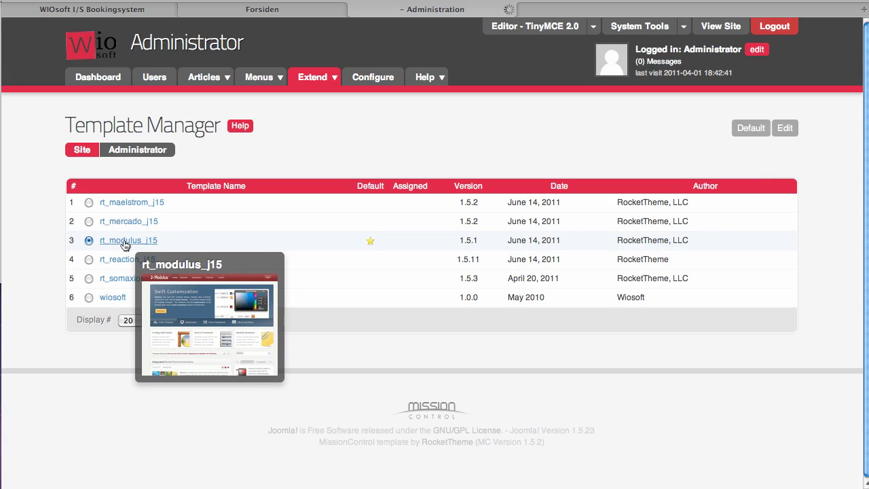
{"action": "scroll", "coordinate": [508, 265], "scroll_direction": "down", "scroll_amount": 5}
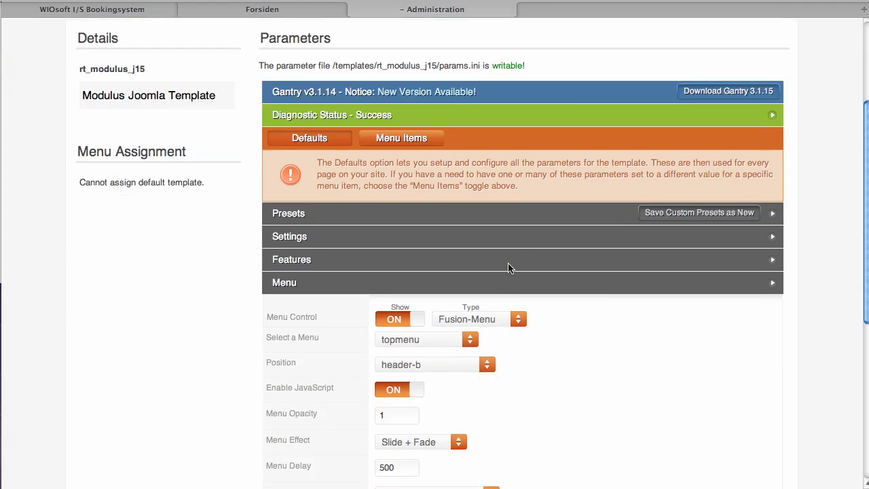
{"action": "scroll", "coordinate": [508, 266], "scroll_direction": "down", "scroll_amount": 3}
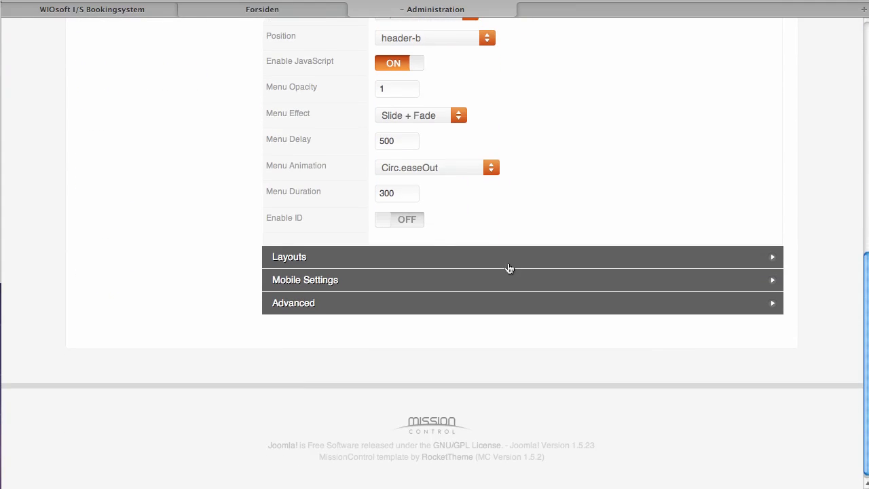
{"action": "left_click", "coordinate": [509, 265]}
{"action": "scroll", "coordinate": [510, 265], "scroll_direction": "down", "scroll_amount": 3}
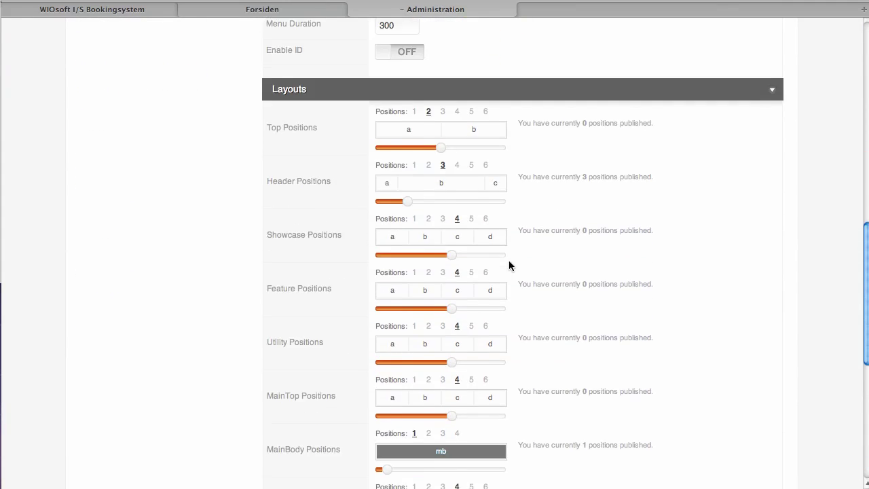
{"action": "scroll", "coordinate": [508, 266], "scroll_direction": "up", "scroll_amount": 6}
{"action": "scroll", "coordinate": [506, 261], "scroll_direction": "up", "scroll_amount": 1}
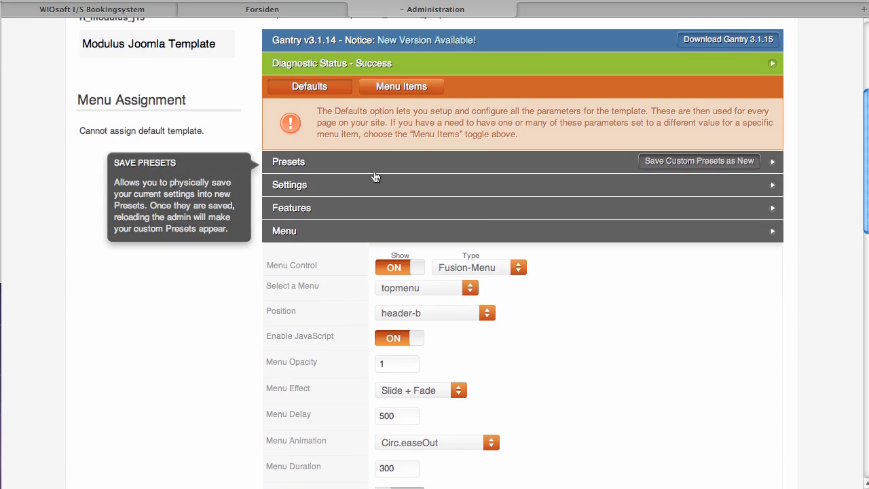
{"action": "scroll", "coordinate": [377, 176], "scroll_direction": "up", "scroll_amount": 4}
{"action": "scroll", "coordinate": [381, 177], "scroll_direction": "down", "scroll_amount": 15}
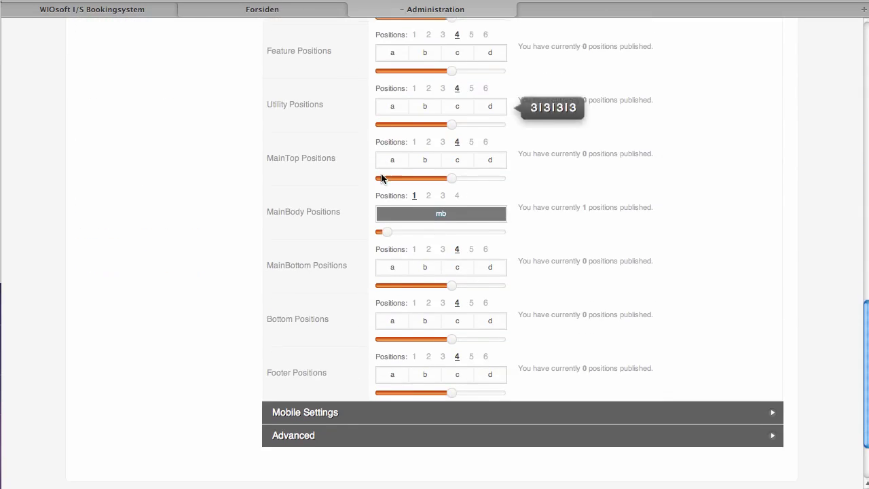
{"action": "scroll", "coordinate": [630, 336], "scroll_direction": "up", "scroll_amount": 4}
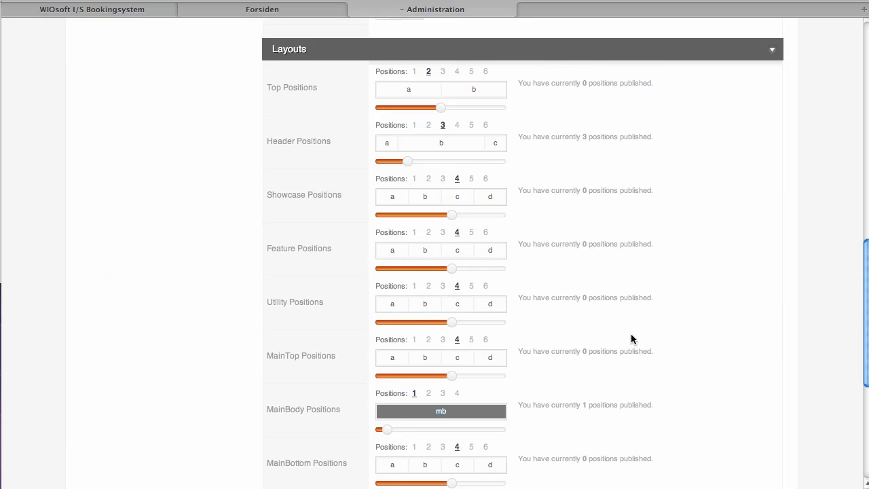
{"action": "scroll", "coordinate": [627, 339], "scroll_direction": "up", "scroll_amount": 5}
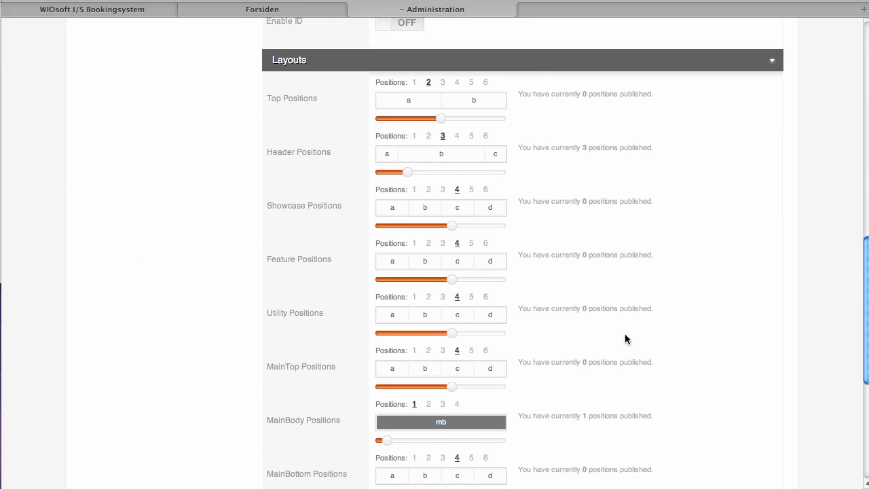
{"action": "scroll", "coordinate": [624, 337], "scroll_direction": "up", "scroll_amount": 3}
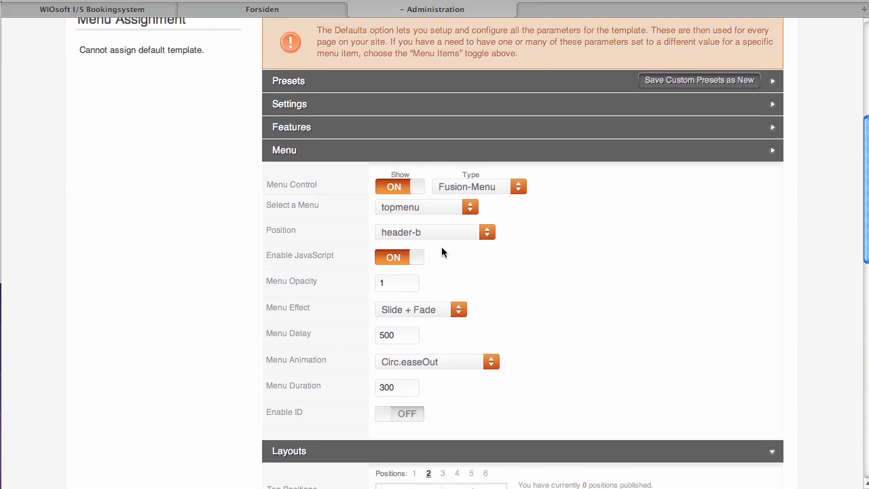
{"action": "scroll", "coordinate": [442, 248], "scroll_direction": "up", "scroll_amount": 5}
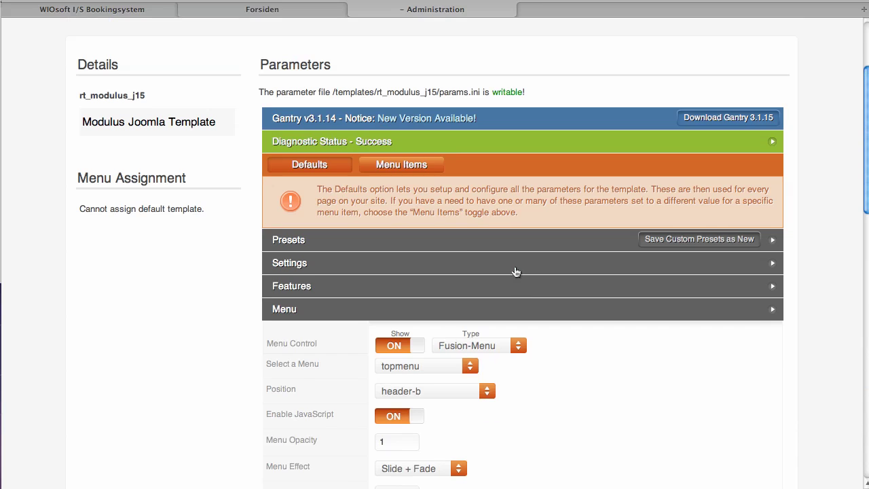
Step: Set the Top Section Background colour to red #e31212 and save the template
{"action": "left_click", "coordinate": [515, 268]}
{"action": "scroll", "coordinate": [515, 268], "scroll_direction": "down", "scroll_amount": 2}
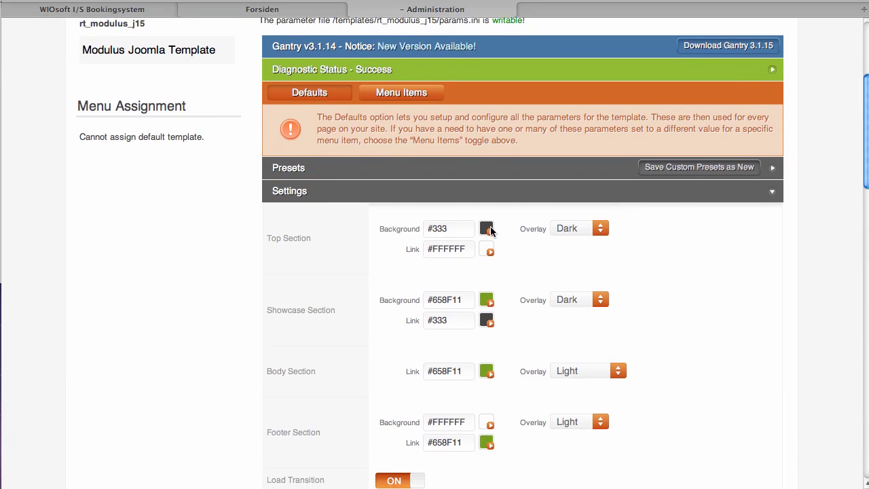
{"action": "left_click", "coordinate": [486, 229]}
{"action": "left_click", "coordinate": [593, 237]}
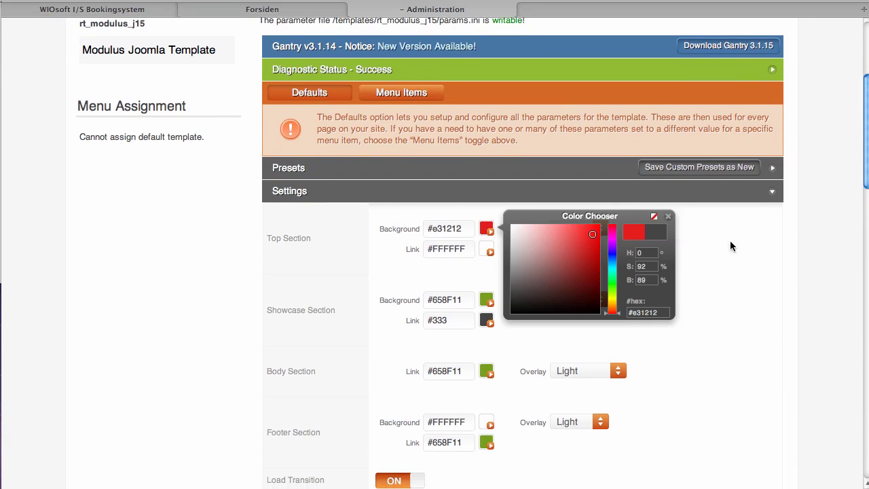
{"action": "left_click", "coordinate": [780, 232]}
{"action": "scroll", "coordinate": [774, 238], "scroll_direction": "up", "scroll_amount": 6}
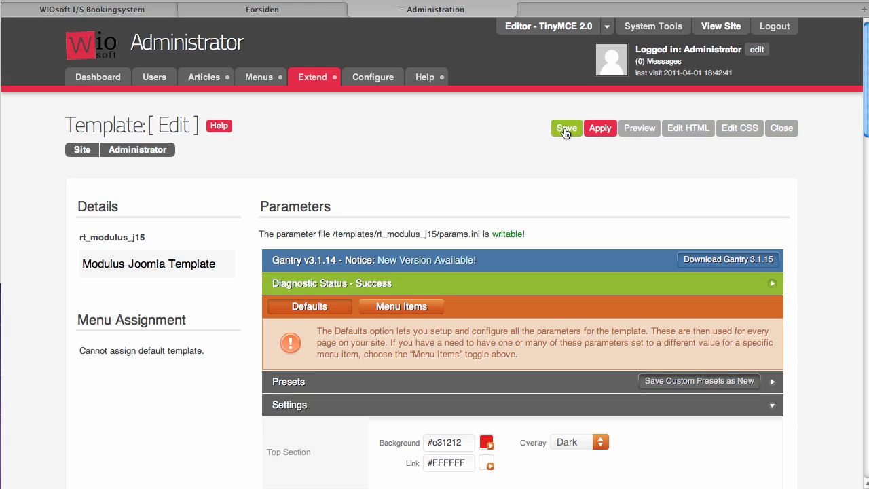
{"action": "left_click", "coordinate": [566, 129]}
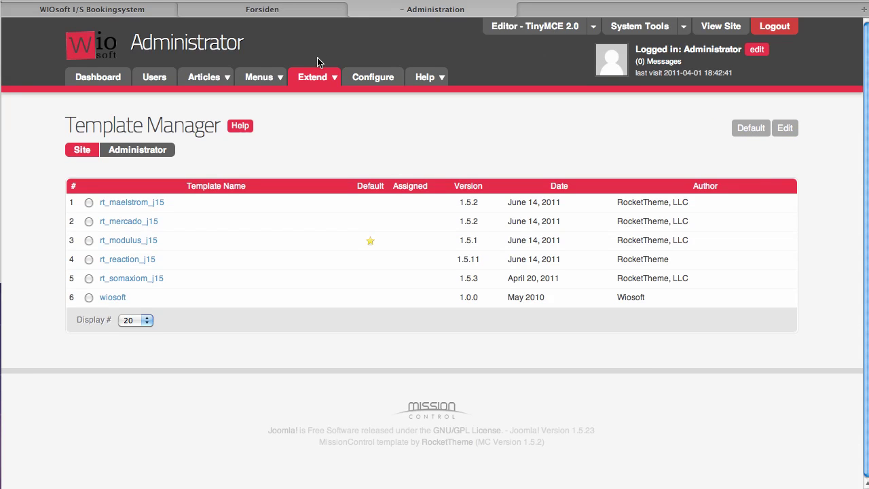
Step: Check the front-end site, then list the Main Menu and topmenu items
{"action": "left_click", "coordinate": [298, 18]}
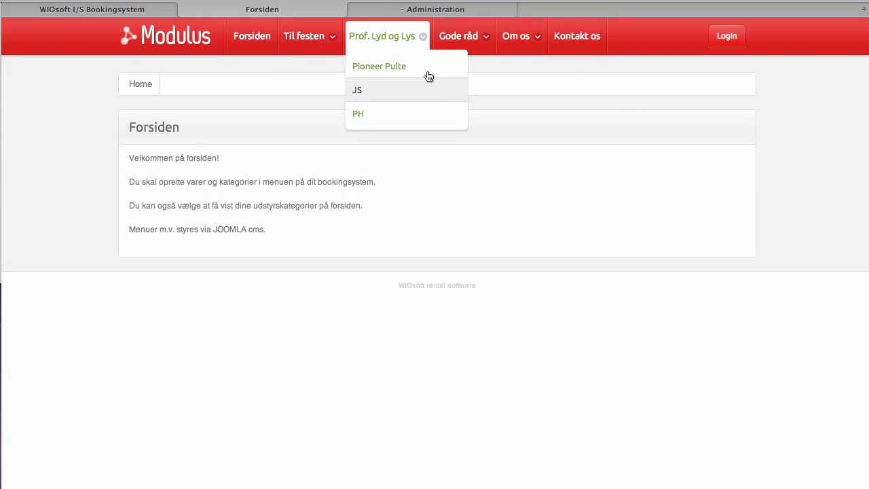
{"action": "left_click", "coordinate": [412, 10]}
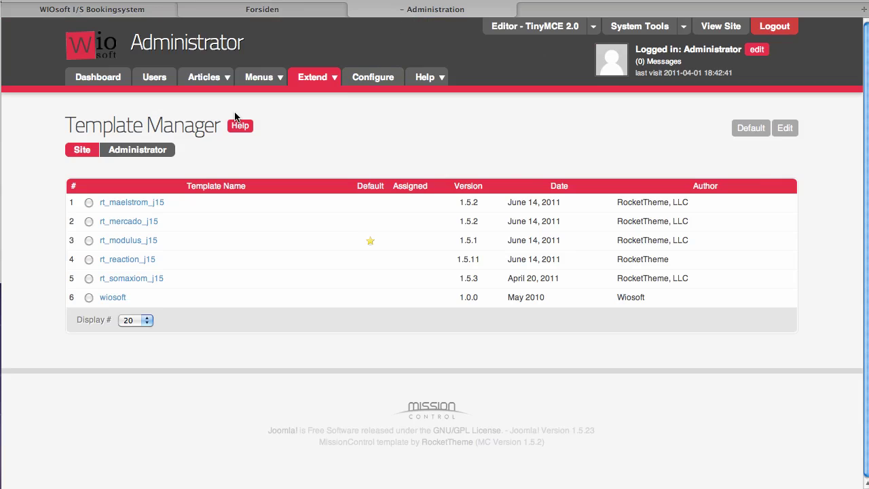
{"action": "mouse_move", "coordinate": [254, 83]}
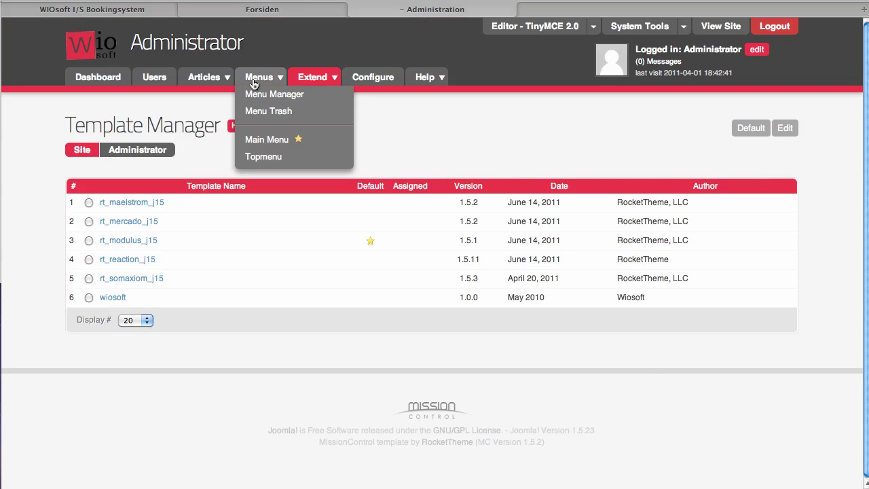
{"action": "left_click", "coordinate": [268, 137]}
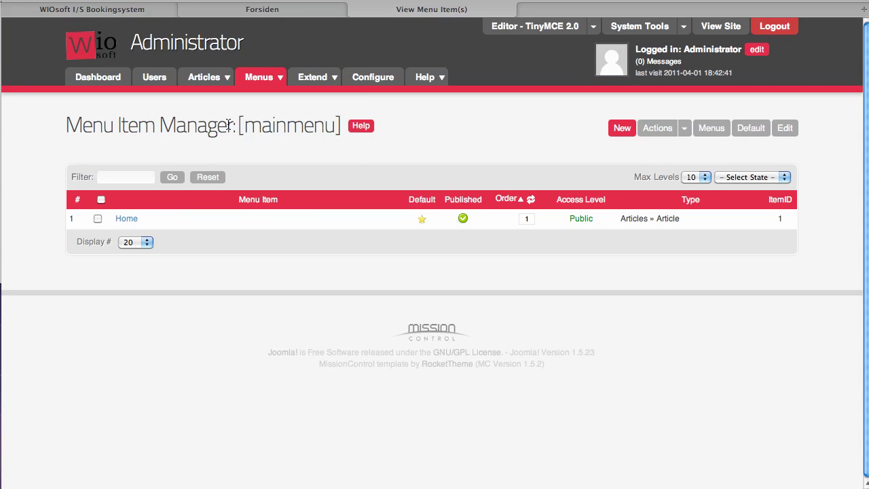
{"action": "mouse_move", "coordinate": [260, 76]}
{"action": "left_click", "coordinate": [257, 163]}
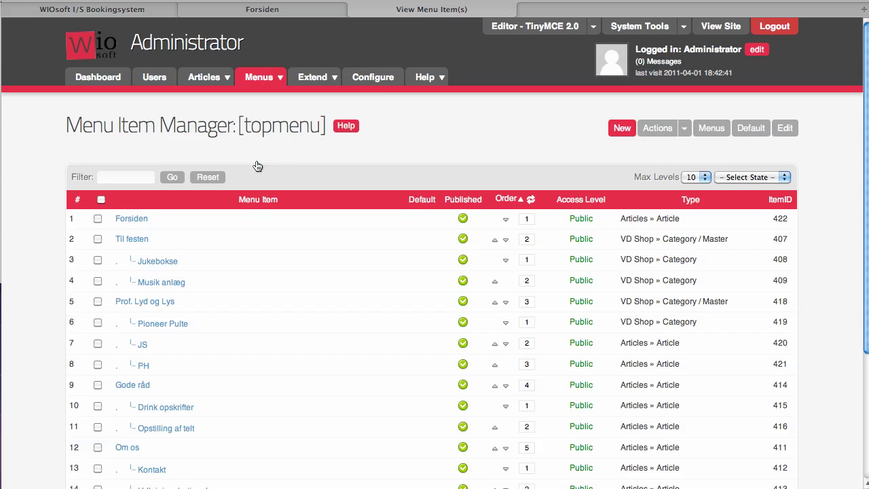
{"action": "scroll", "coordinate": [260, 169], "scroll_direction": "down", "scroll_amount": 3}
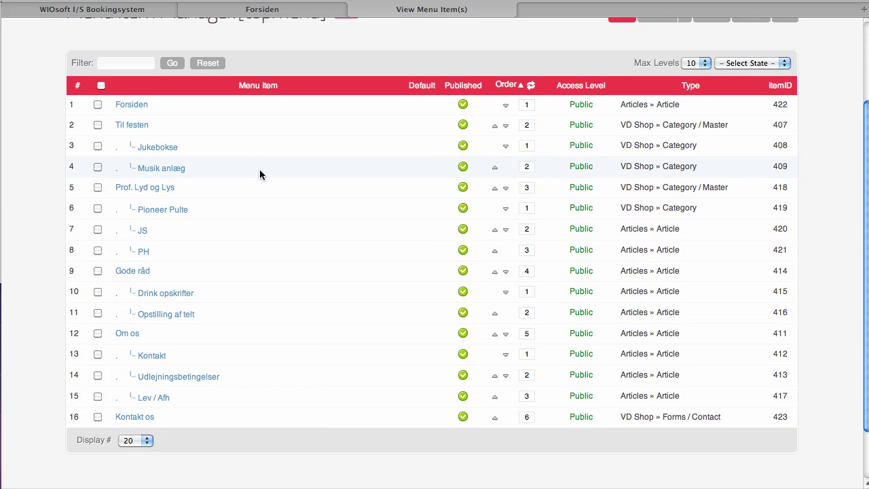
{"action": "scroll", "coordinate": [261, 171], "scroll_direction": "up", "scroll_amount": 3}
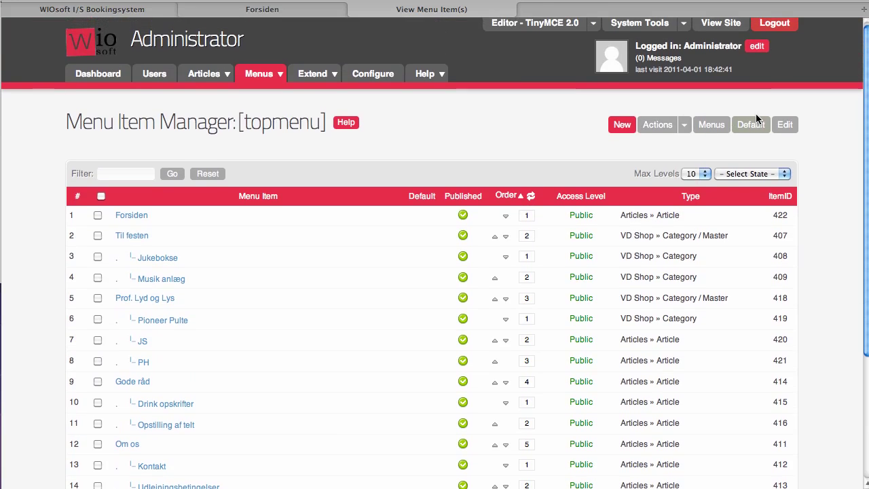
Step: Save a new topmenu item 'Tents' of type VD Shop Category Products for the Tents category
{"action": "left_click", "coordinate": [617, 128]}
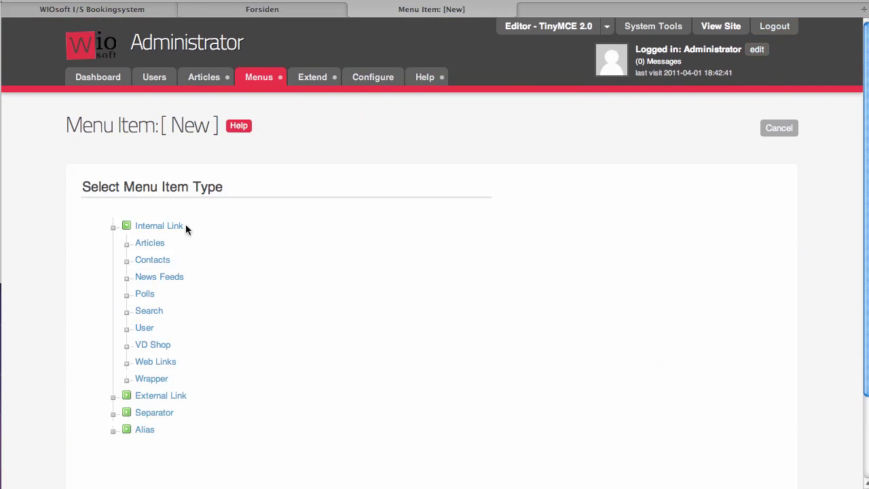
{"action": "left_click", "coordinate": [153, 346]}
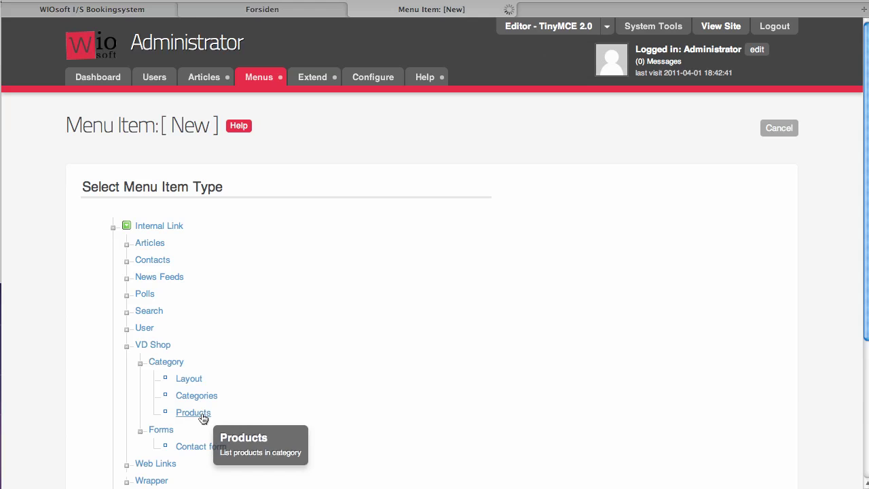
{"action": "left_click", "coordinate": [610, 228]}
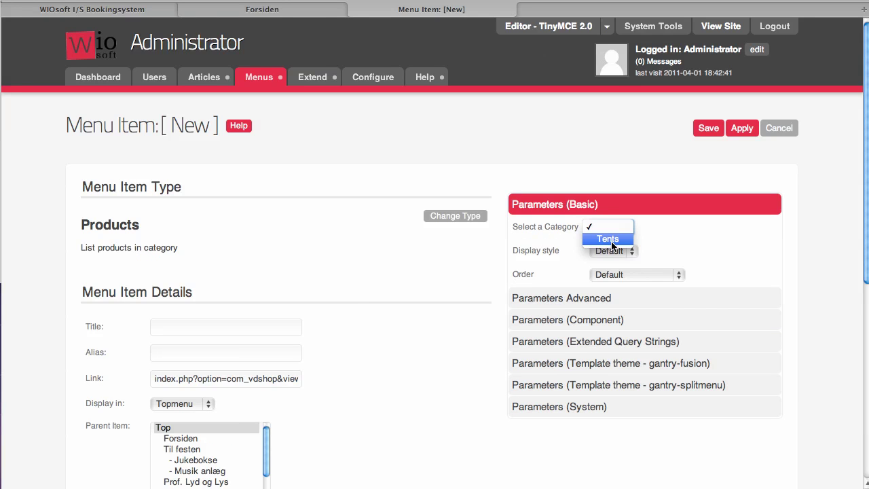
{"action": "left_click", "coordinate": [612, 245]}
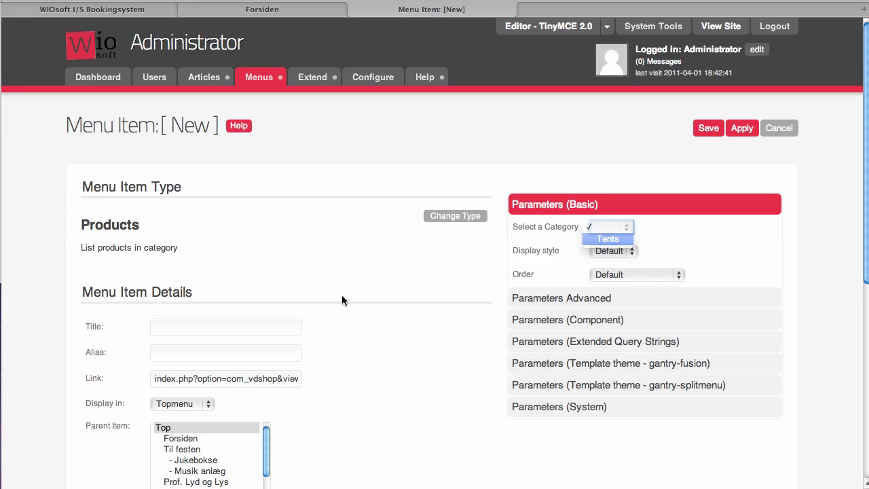
{"action": "left_click", "coordinate": [227, 332]}
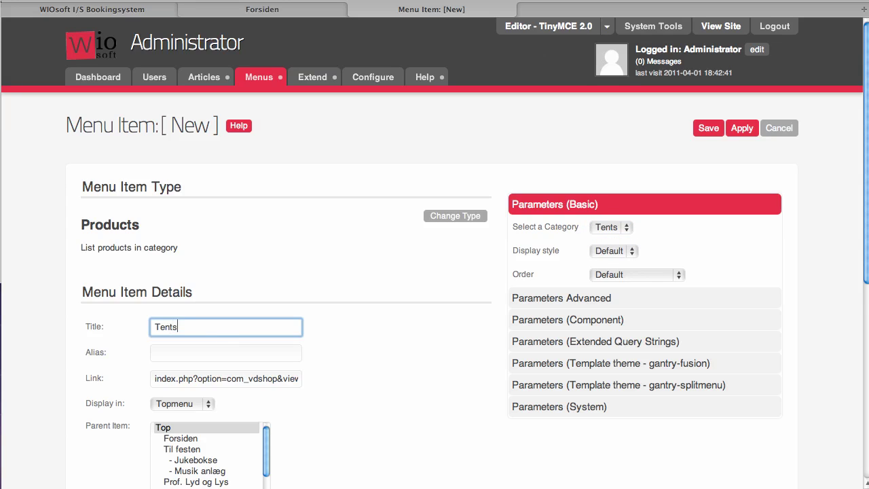
{"action": "left_click", "coordinate": [225, 353]}
{"action": "type", "text": "Tents"}
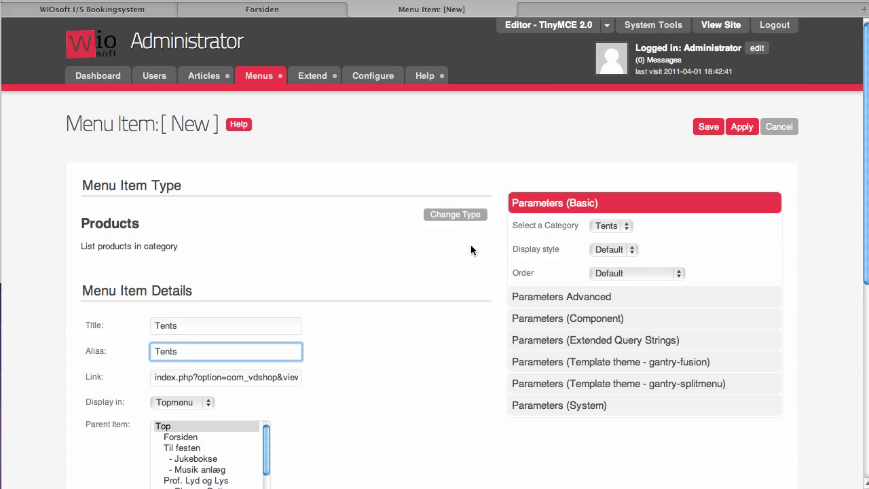
{"action": "scroll", "coordinate": [470, 244], "scroll_direction": "down", "scroll_amount": 4}
{"action": "scroll", "coordinate": [470, 244], "scroll_direction": "down", "scroll_amount": 4}
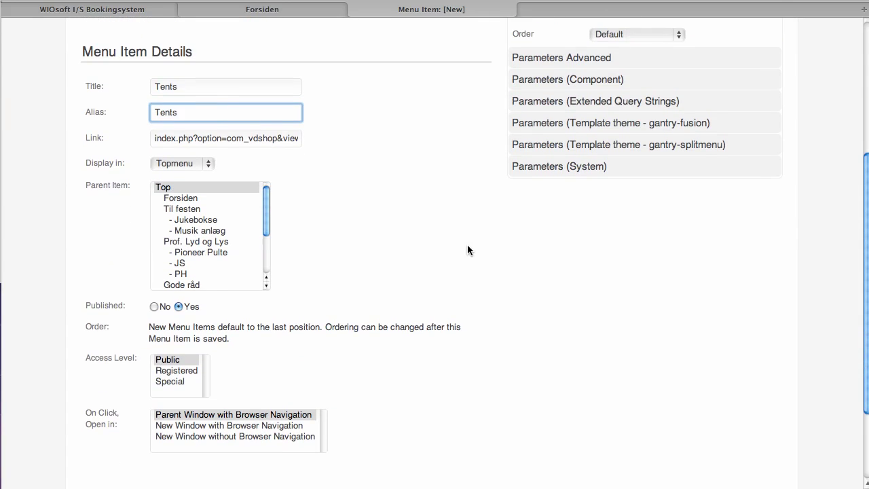
{"action": "scroll", "coordinate": [467, 249], "scroll_direction": "up", "scroll_amount": 8}
{"action": "left_click", "coordinate": [712, 135]}
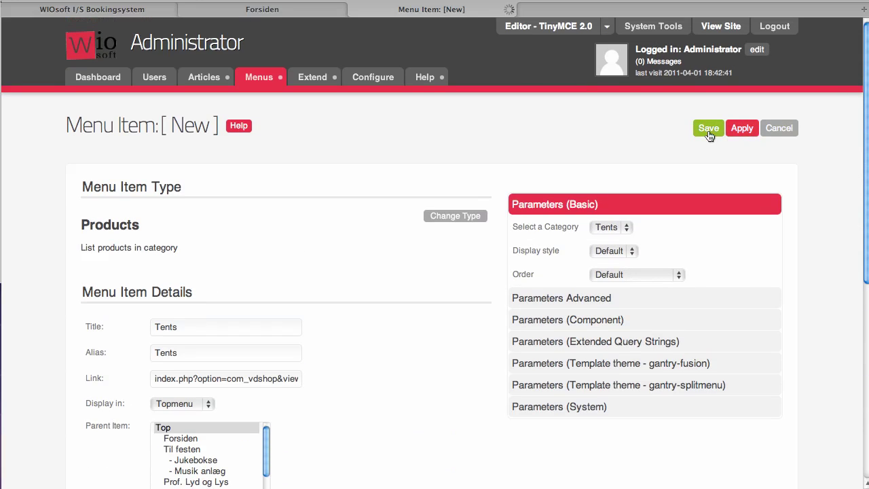
Step: Reload the front page, rent the small party tent for 11–13 August 2011, and view the cart
{"action": "left_click", "coordinate": [246, 17]}
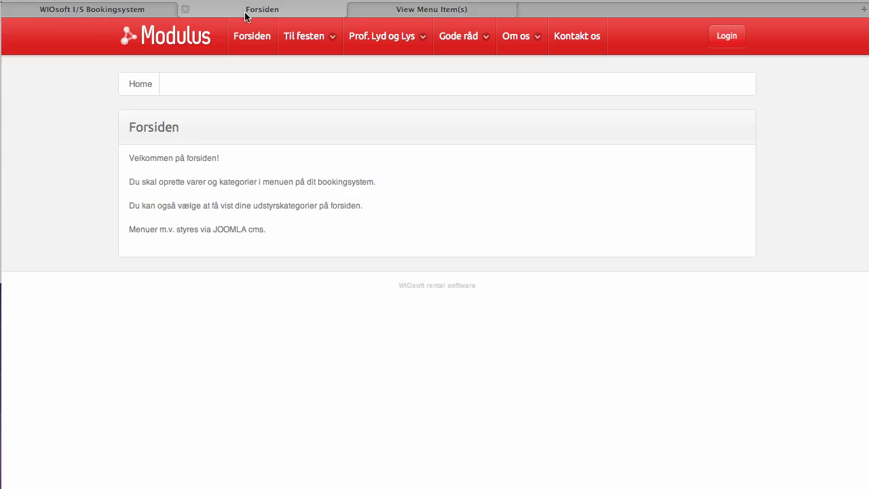
{"action": "key", "text": "super+r"}
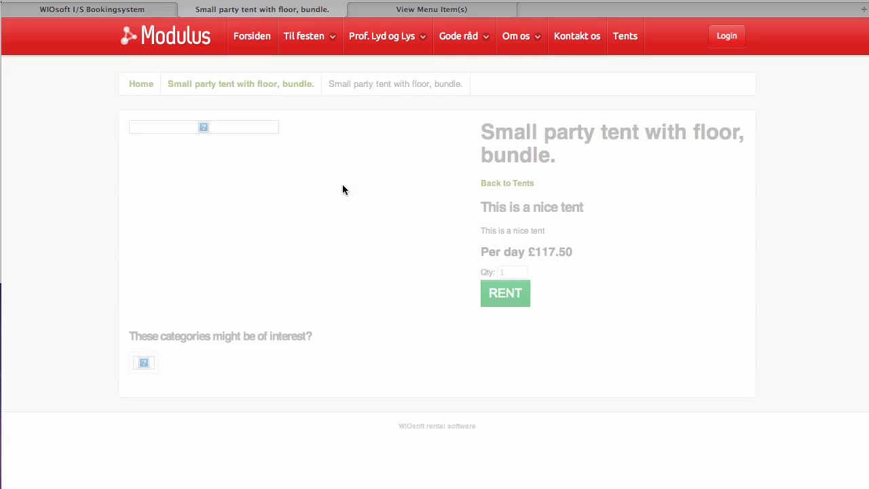
{"action": "left_click", "coordinate": [520, 294]}
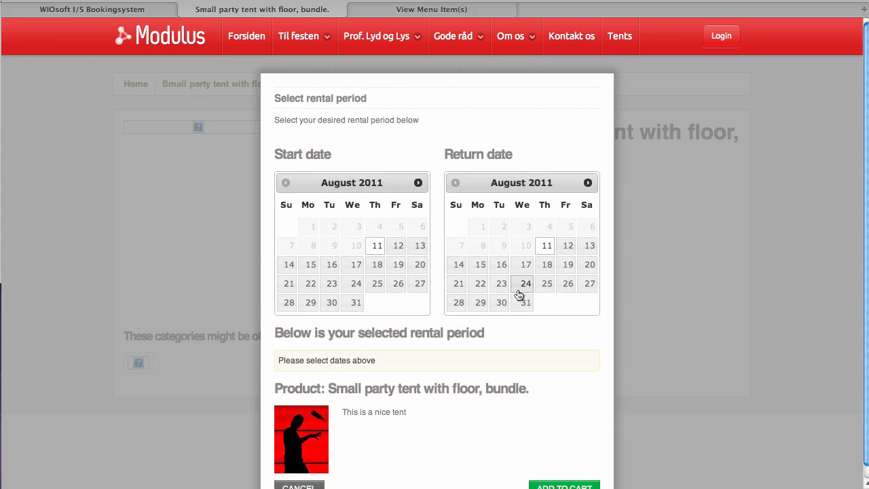
{"action": "left_click", "coordinate": [377, 245]}
{"action": "left_click", "coordinate": [588, 247]}
{"action": "scroll", "coordinate": [588, 263], "scroll_direction": "down", "scroll_amount": 1}
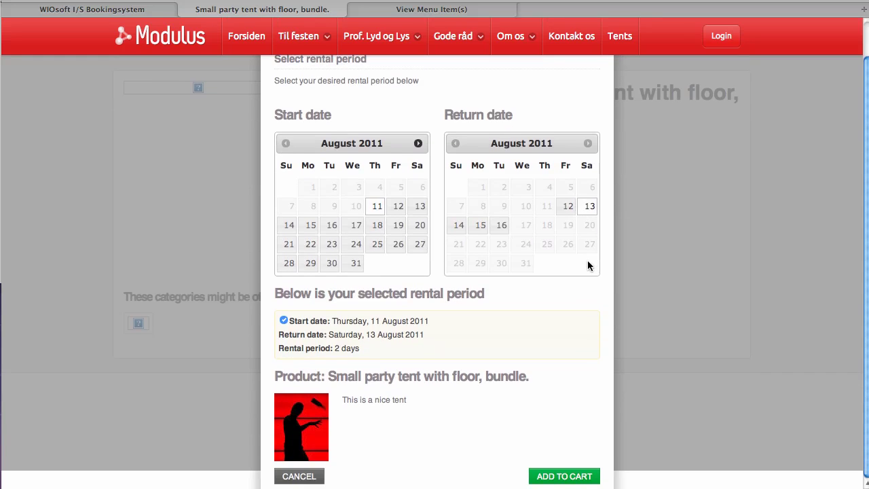
{"action": "left_click", "coordinate": [551, 476]}
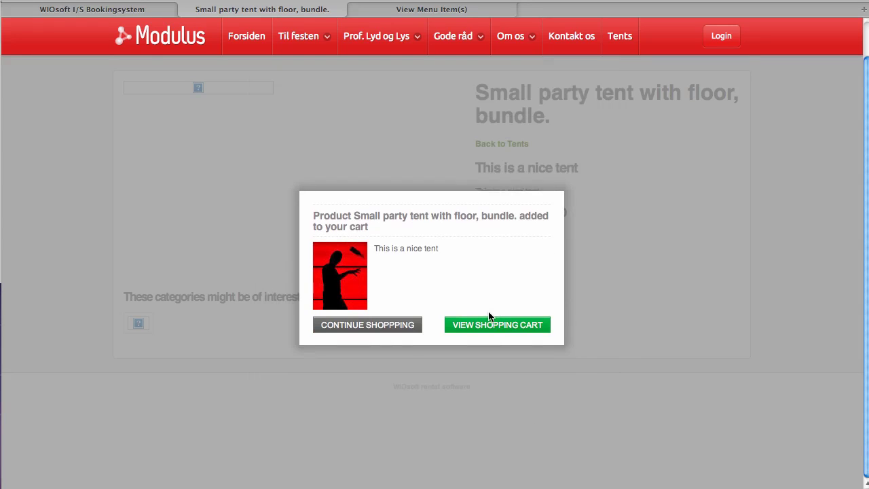
{"action": "left_click", "coordinate": [485, 322]}
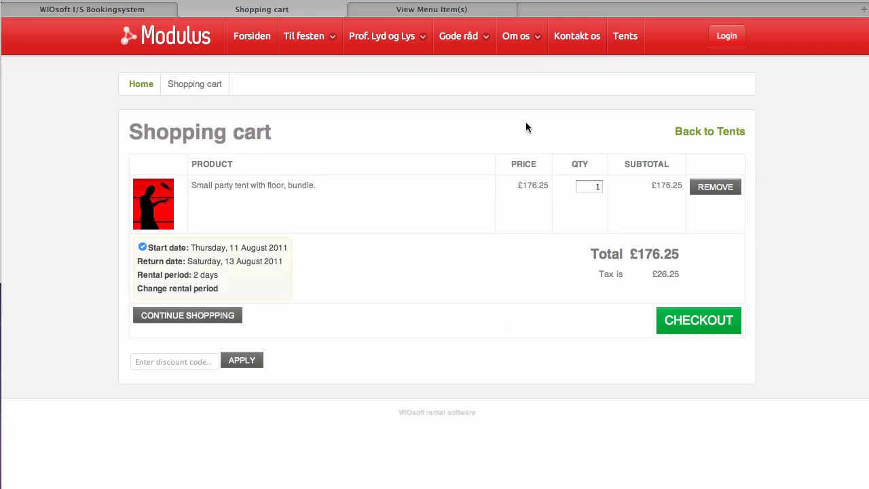
Step: Save a new article titled 'Terms', alias 'Terms', with body 'Remember our terms'
{"action": "left_click", "coordinate": [396, 9]}
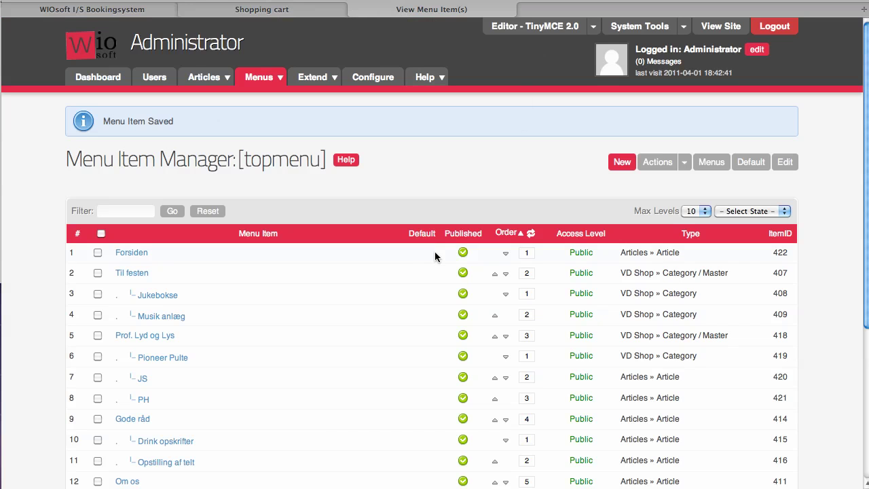
{"action": "scroll", "coordinate": [436, 257], "scroll_direction": "down", "scroll_amount": 2}
{"action": "scroll", "coordinate": [435, 256], "scroll_direction": "up", "scroll_amount": 2}
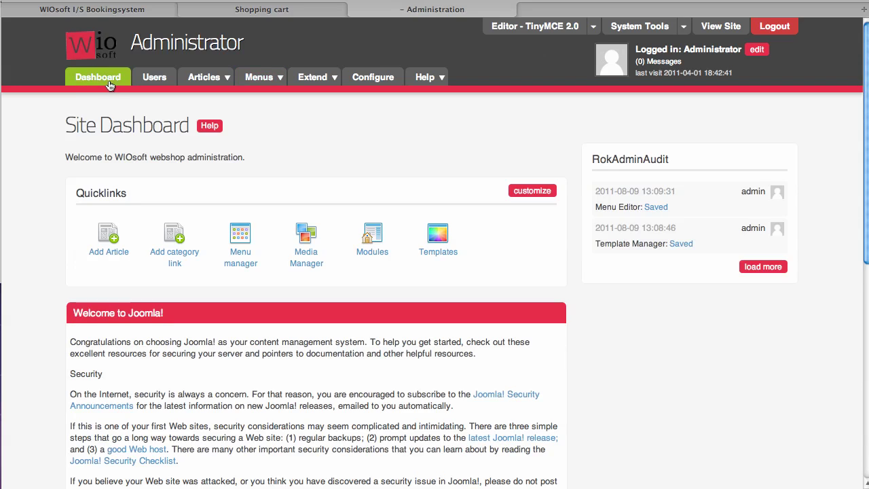
{"action": "mouse_move", "coordinate": [262, 77]}
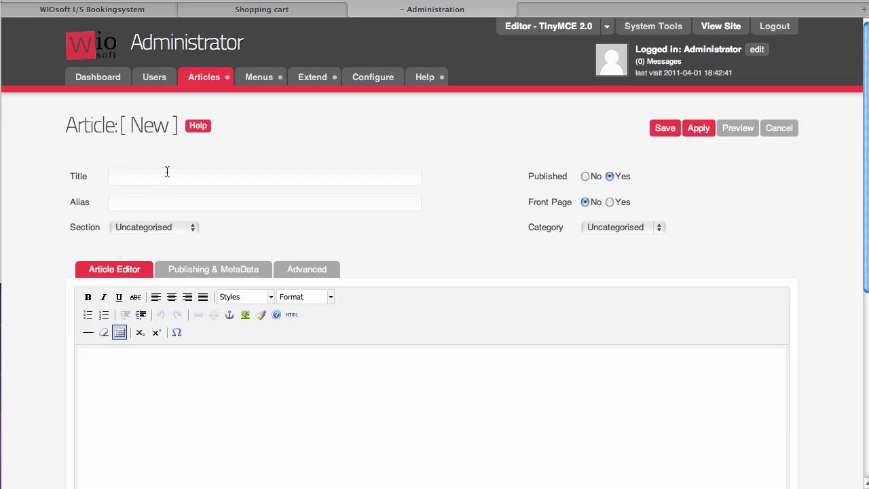
{"action": "left_click", "coordinate": [168, 175]}
{"action": "type", "text": "Terms"}
{"action": "key", "text": "Tab"}
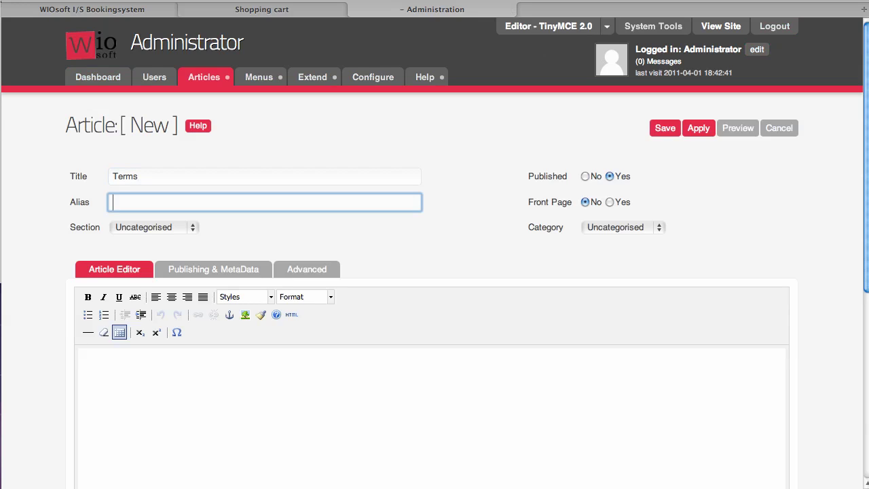
{"action": "type", "text": "Terms"}
{"action": "key", "text": "Tab"}
{"action": "key", "text": "Tab"}
{"action": "key", "text": "Tab"}
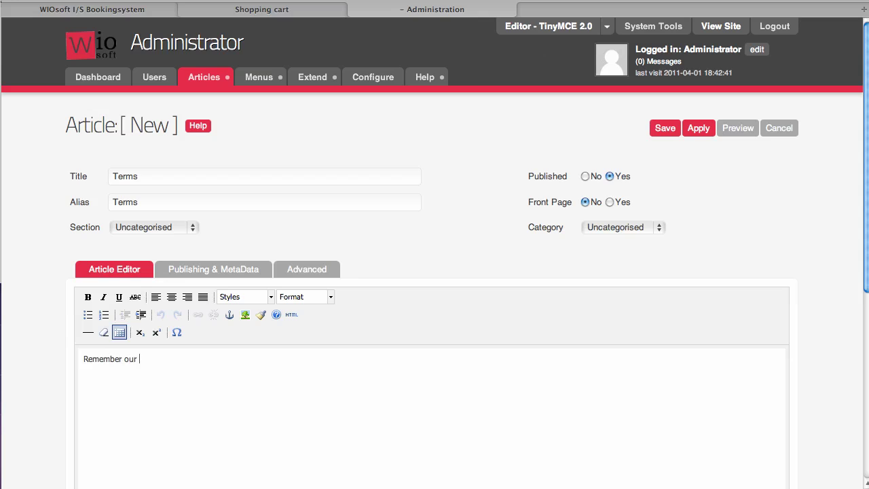
{"action": "left_click", "coordinate": [664, 128]}
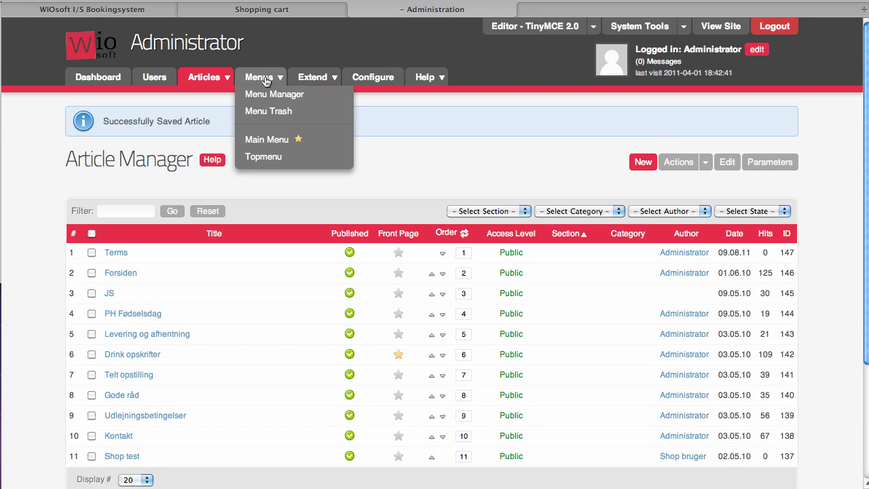
Step: Save a new topmenu Article Layout item 'Terms' (alias Terms) showing the Terms article
{"action": "left_click", "coordinate": [261, 157]}
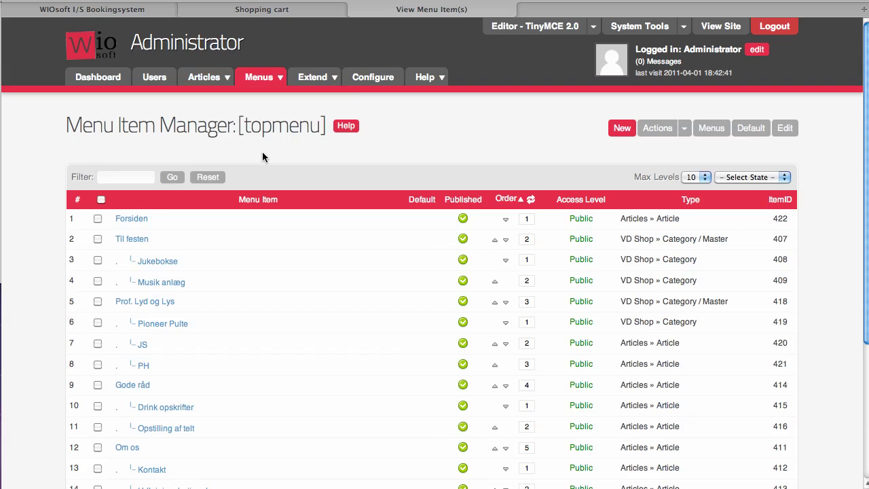
{"action": "left_click", "coordinate": [622, 130]}
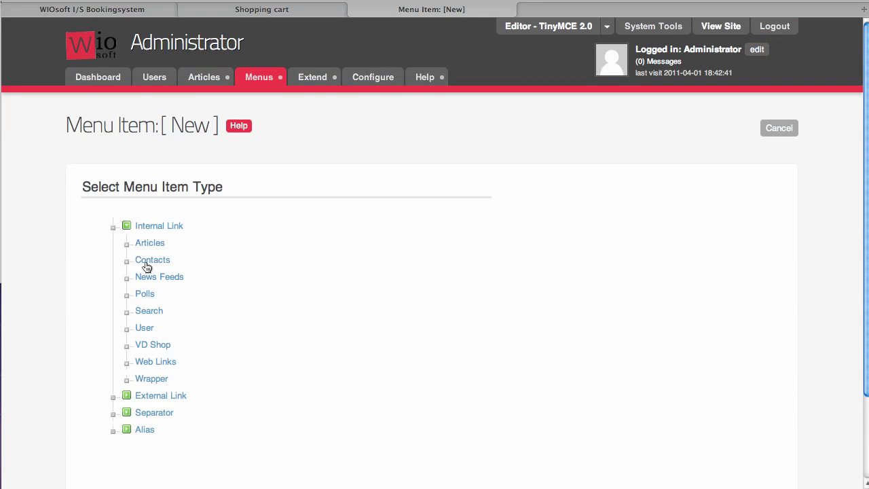
{"action": "left_click", "coordinate": [155, 244]}
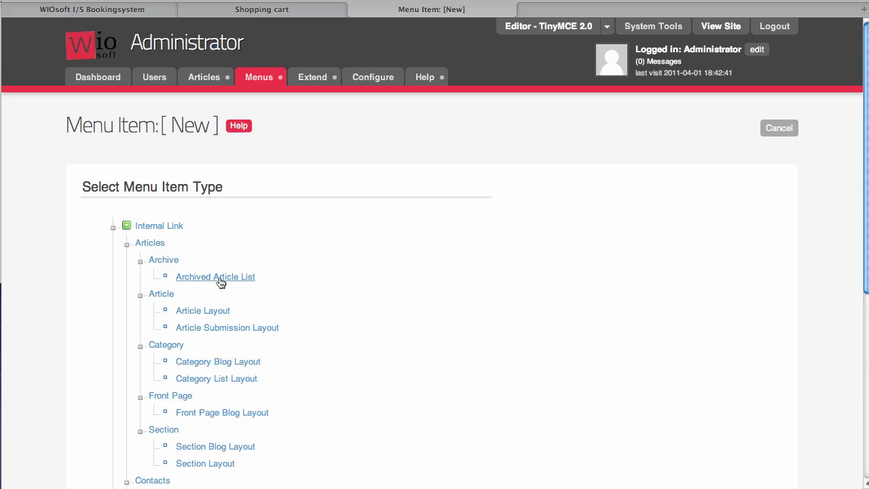
{"action": "left_click", "coordinate": [201, 311]}
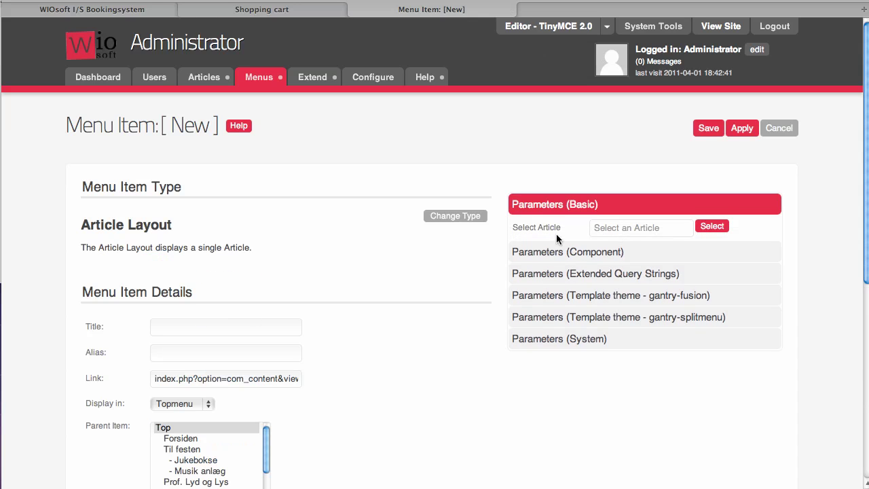
{"action": "left_click", "coordinate": [712, 226]}
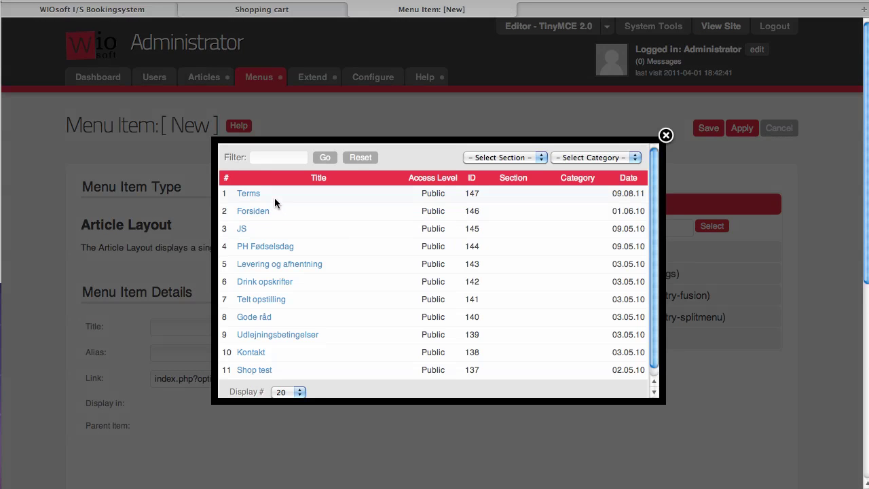
{"action": "left_click", "coordinate": [247, 193]}
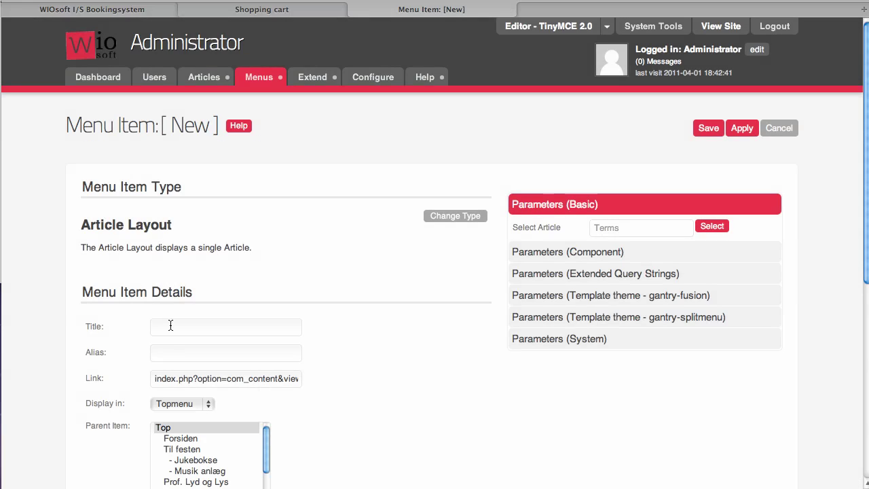
{"action": "left_click", "coordinate": [171, 326]}
{"action": "type", "text": "Terms"}
{"action": "key", "text": "Tab"}
{"action": "type", "text": "Te"}
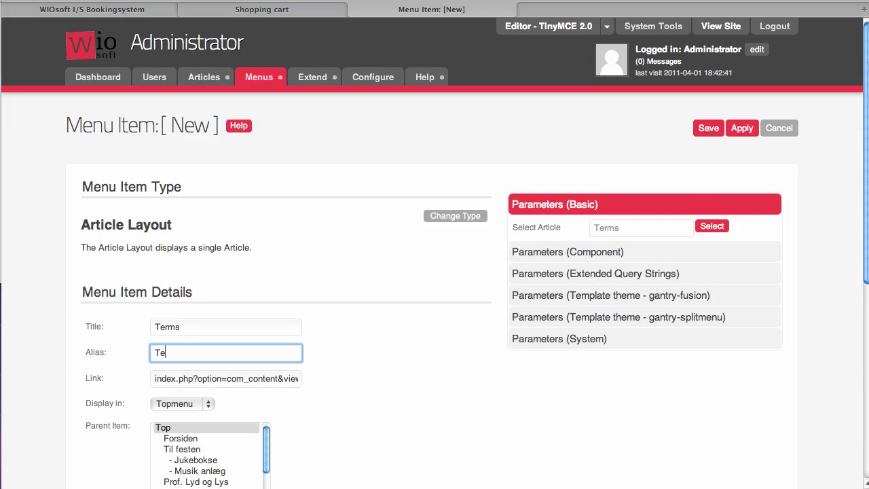
{"action": "type", "text": "rms"}
{"action": "left_click", "coordinate": [707, 129]}
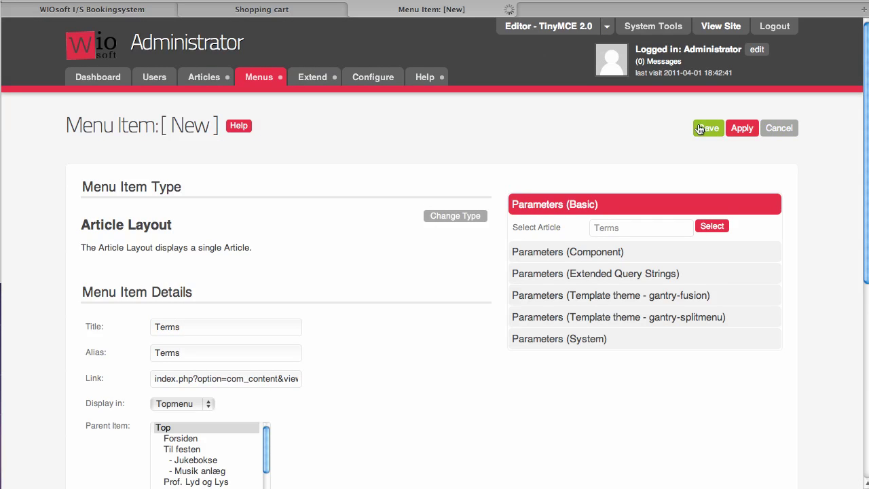
Step: Open Terms from the Modulus shop menu, return to the shop front page, then show the admin Site Dashboard
{"action": "left_click", "coordinate": [272, 13]}
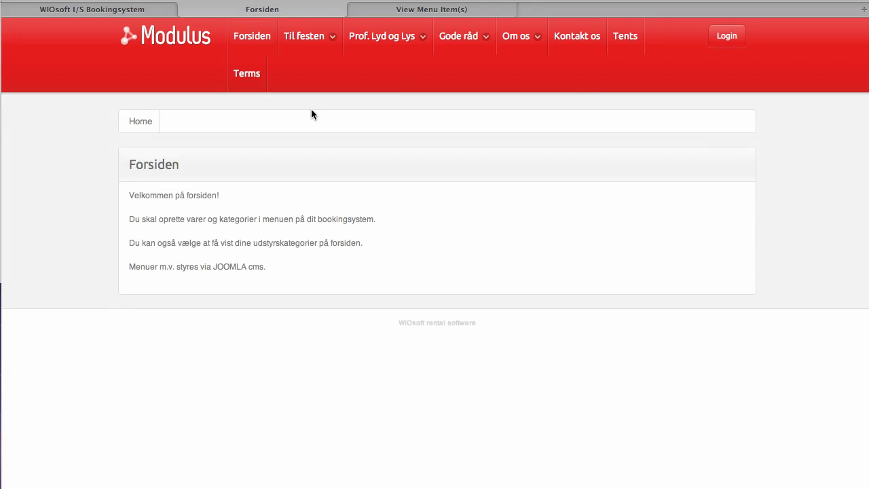
{"action": "left_click", "coordinate": [245, 78]}
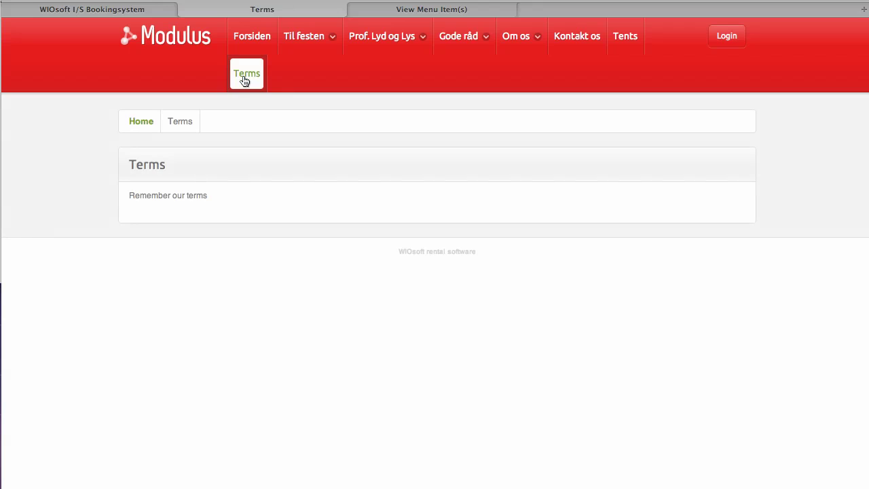
{"action": "left_click", "coordinate": [183, 37]}
{"action": "left_click", "coordinate": [425, 10]}
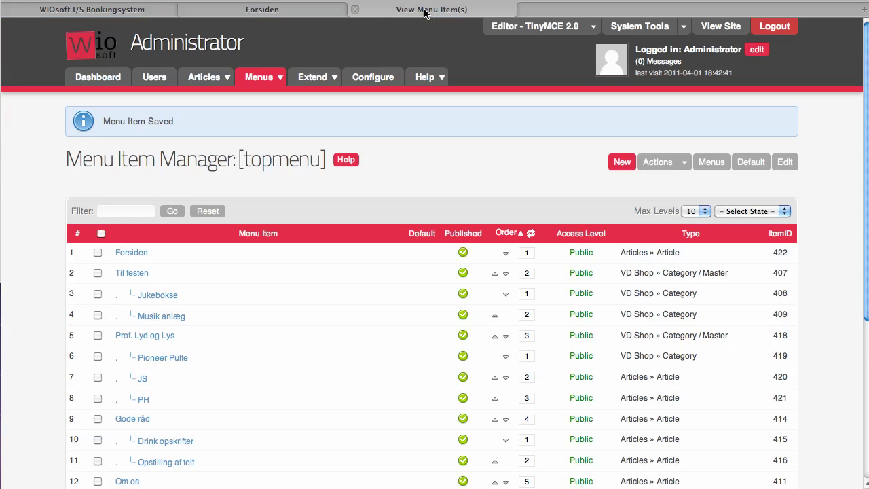
{"action": "left_click", "coordinate": [83, 80]}
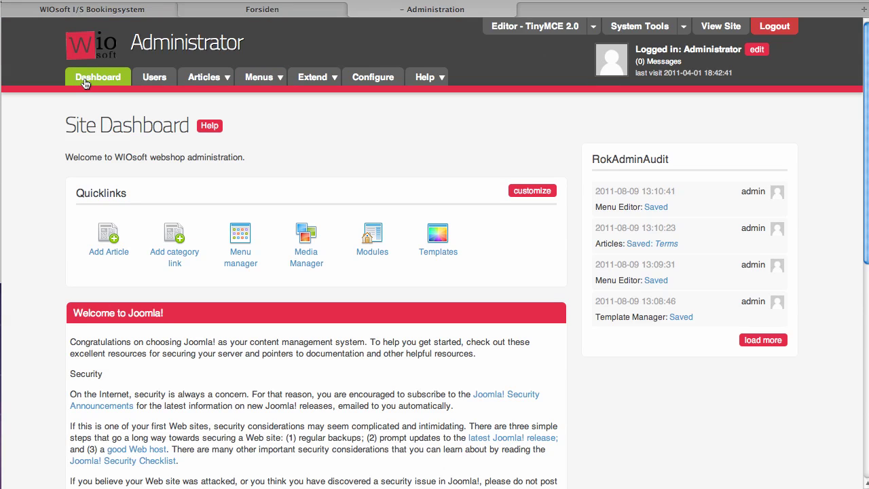
Step: Rent the small party tent with floor from Tents, then go from the £352.50 cart to Checkout
{"action": "left_click", "coordinate": [247, 12]}
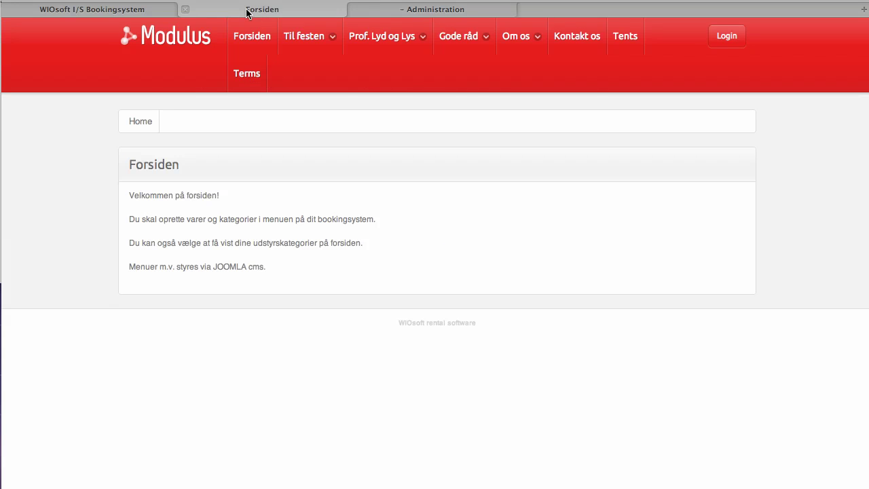
{"action": "left_click", "coordinate": [182, 37]}
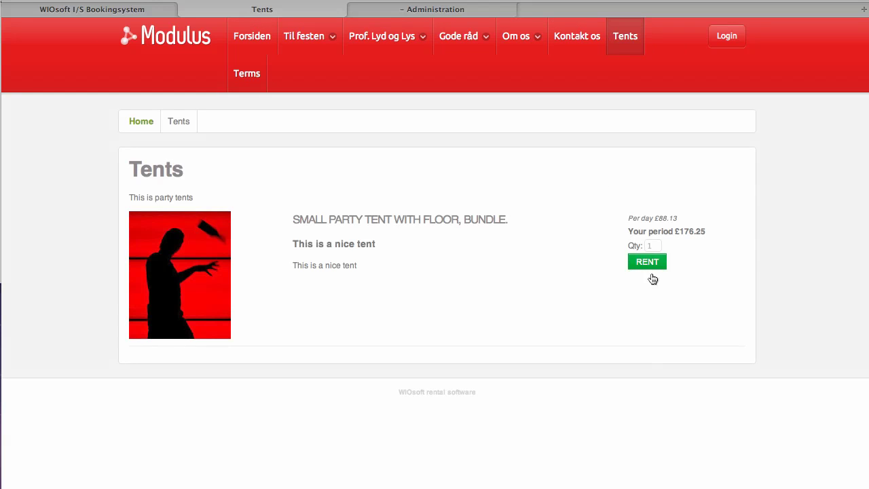
{"action": "left_click", "coordinate": [649, 266]}
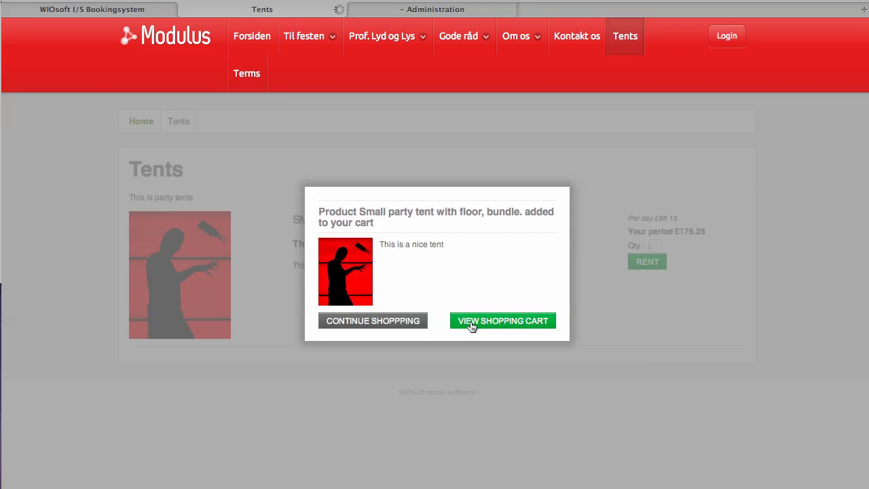
{"action": "left_click", "coordinate": [472, 322]}
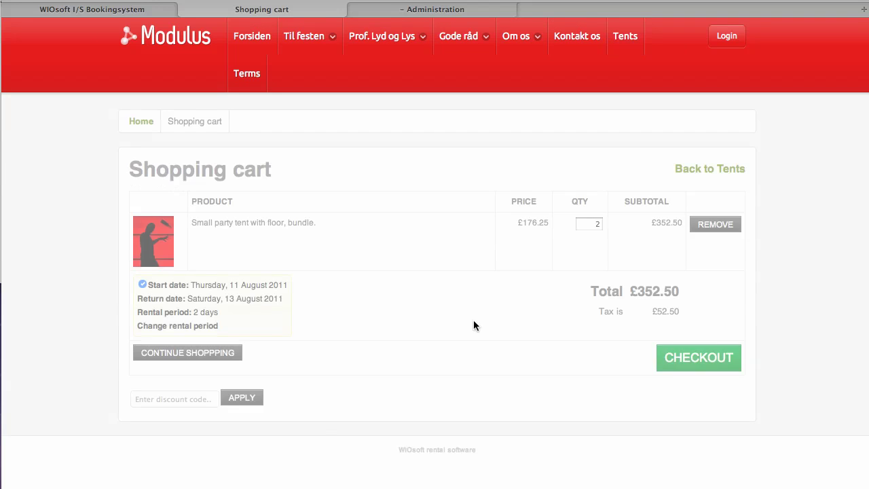
{"action": "left_click", "coordinate": [679, 360]}
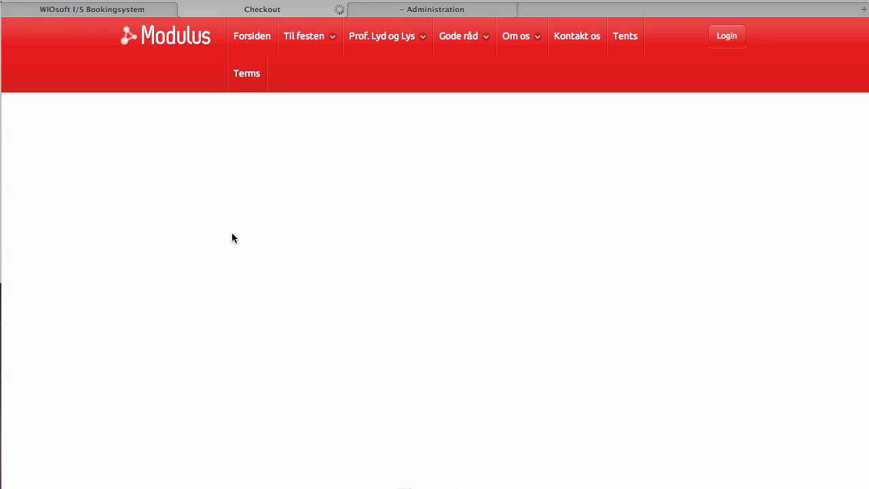
Step: Fill in the billing first name, last name, e-mail address and phone number
{"action": "left_click", "coordinate": [196, 258]}
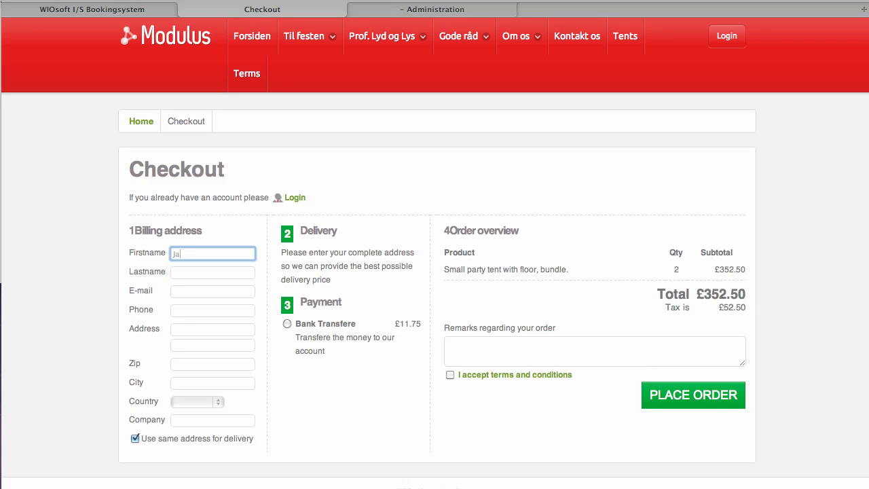
{"action": "key", "text": "Tab"}
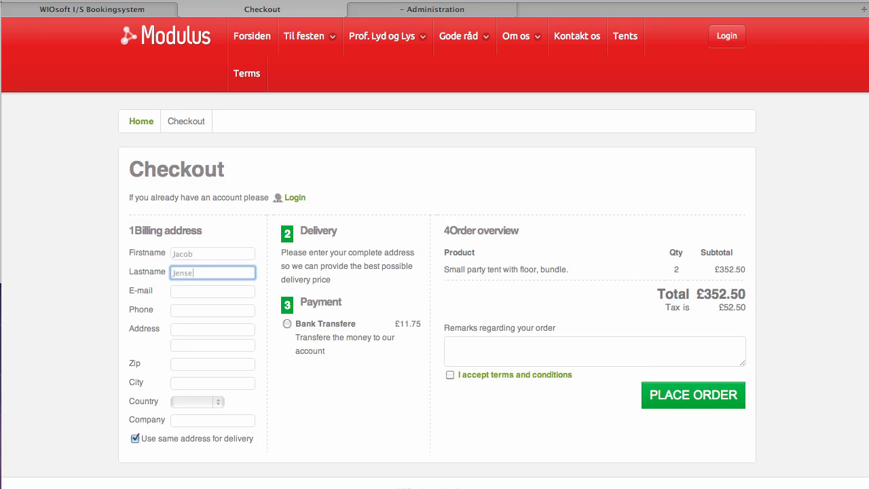
{"action": "key", "text": "Tab"}
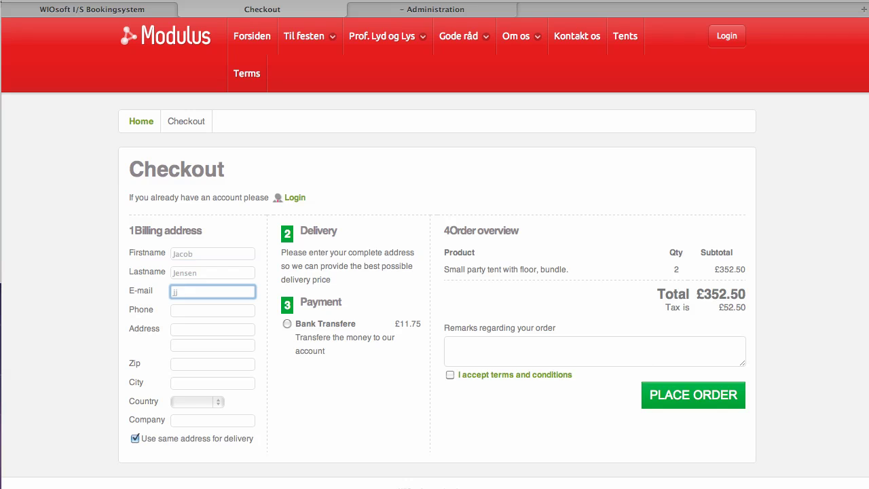
{"action": "key", "text": "Tab"}
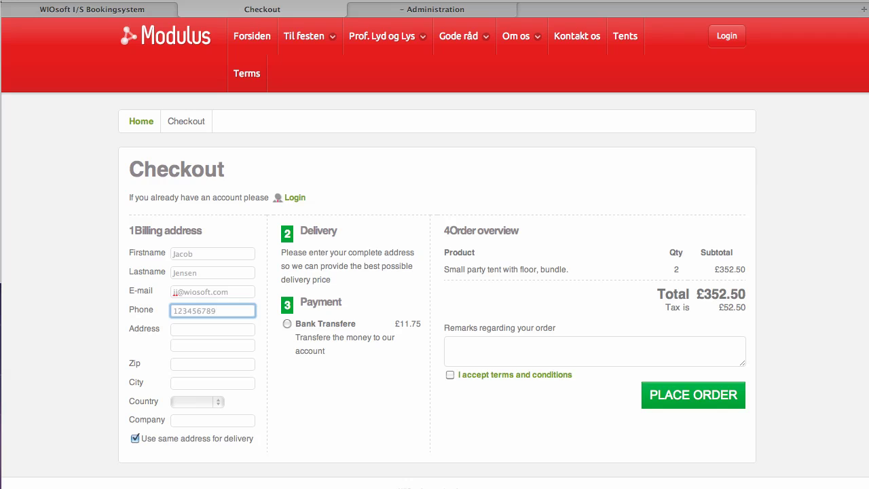
{"action": "type", "text": "1234567890"}
{"action": "key", "text": "Tab"}
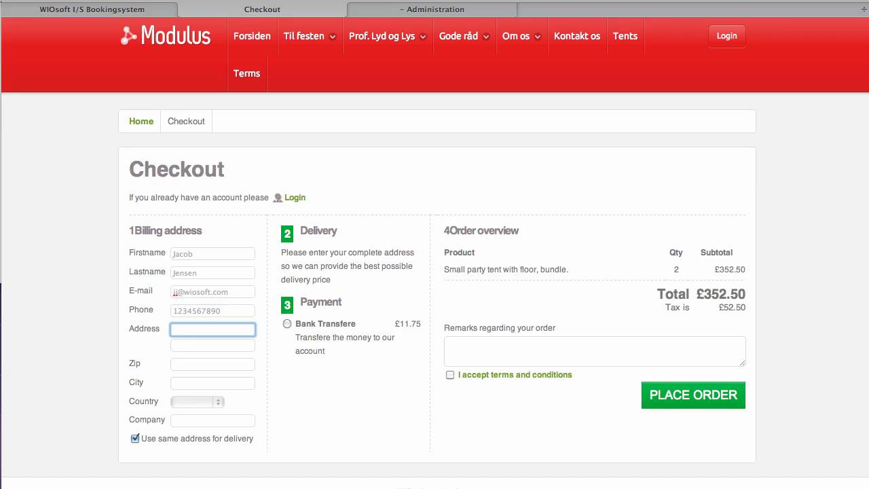
Step: Complete the address, zip and city fields, set the country to Denmark, and leave company empty
{"action": "key", "text": "Tab"}
{"action": "key", "text": "Tab"}
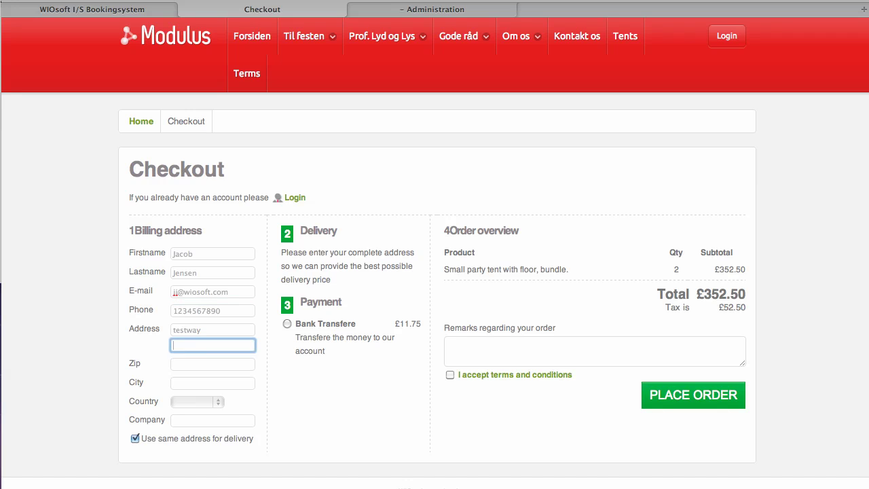
{"action": "left_click", "coordinate": [213, 383]}
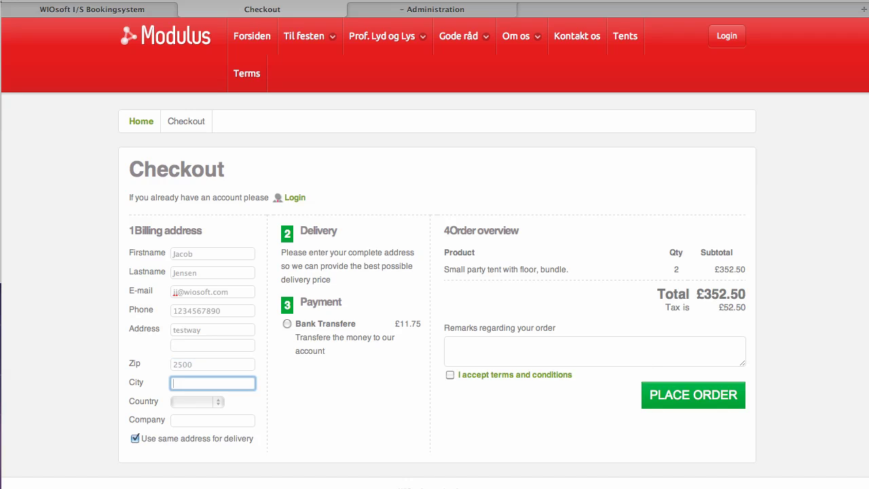
{"action": "key", "text": "Tab"}
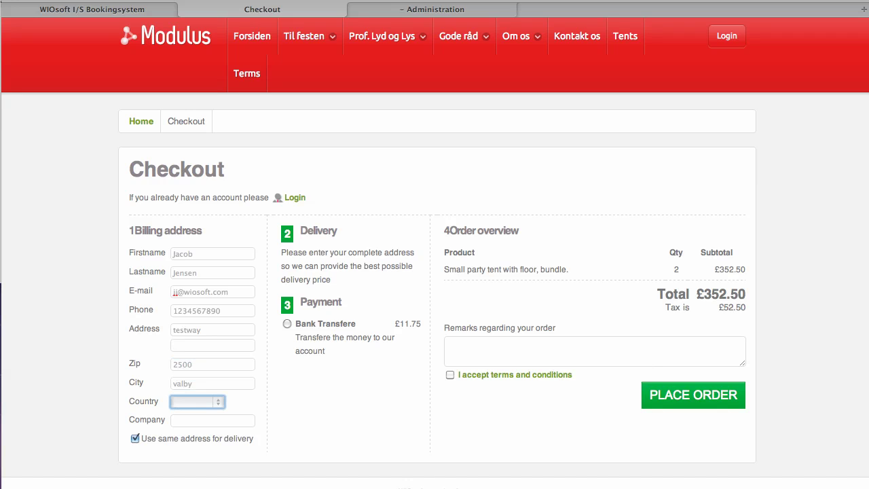
{"action": "key", "text": "d"}
{"action": "key", "text": "Tab"}
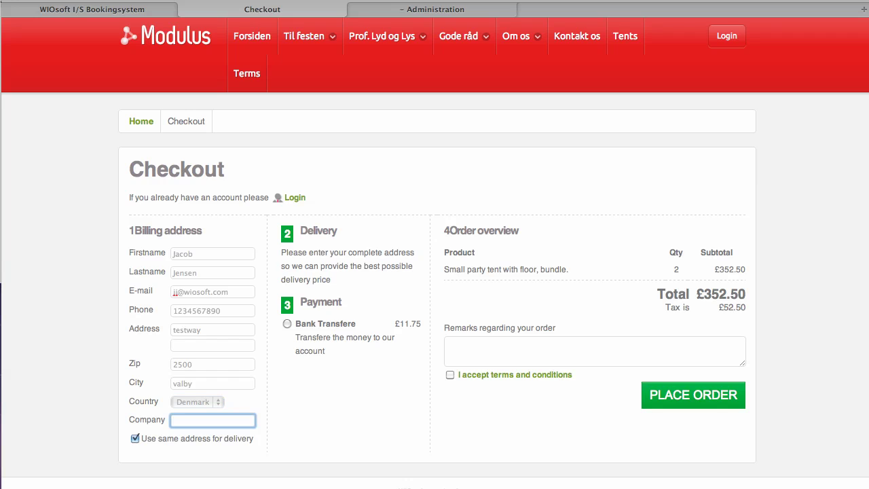
{"action": "left_click", "coordinate": [402, 253]}
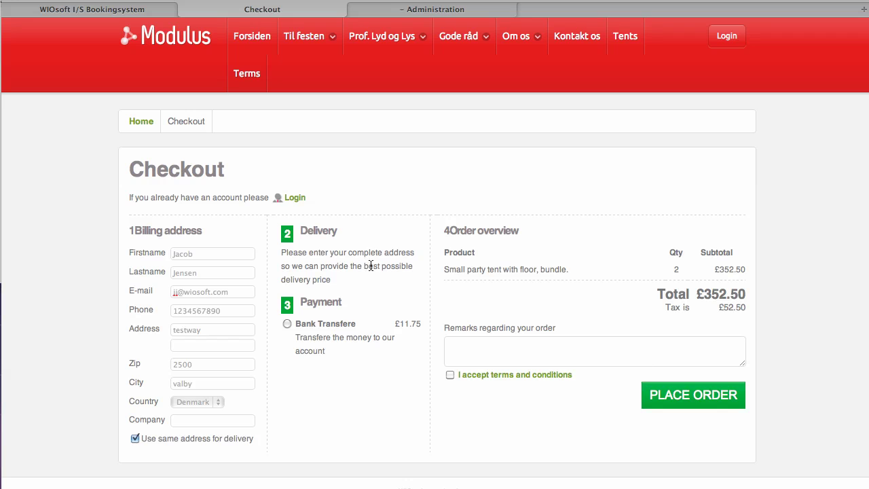
Step: Open the Area 1 delivery zone of the We deliver method for editing
{"action": "left_click", "coordinate": [109, 9]}
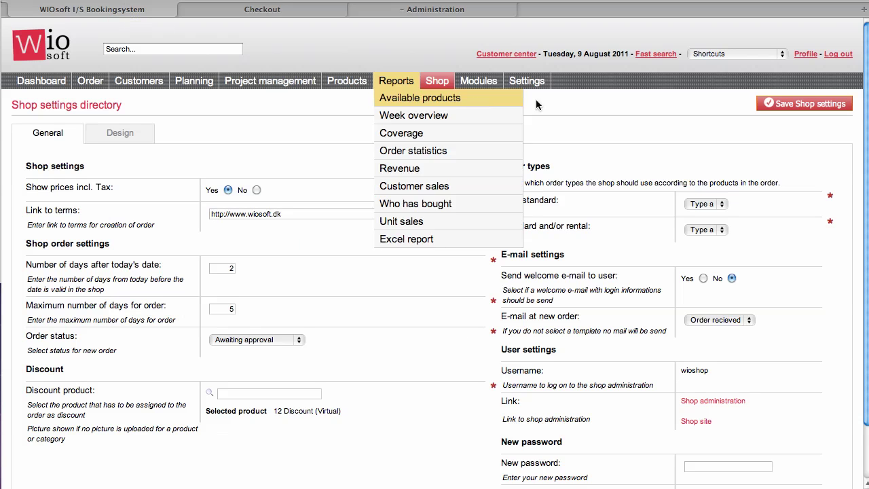
{"action": "mouse_move", "coordinate": [481, 135]}
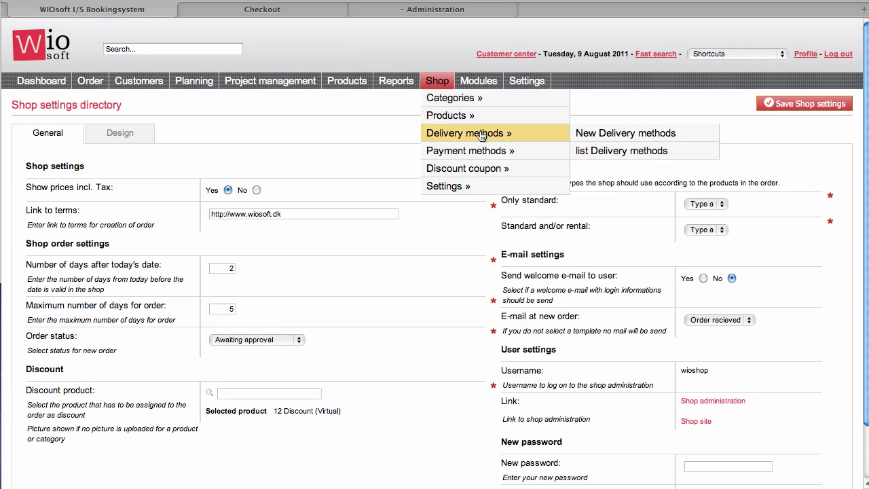
{"action": "left_click", "coordinate": [605, 151]}
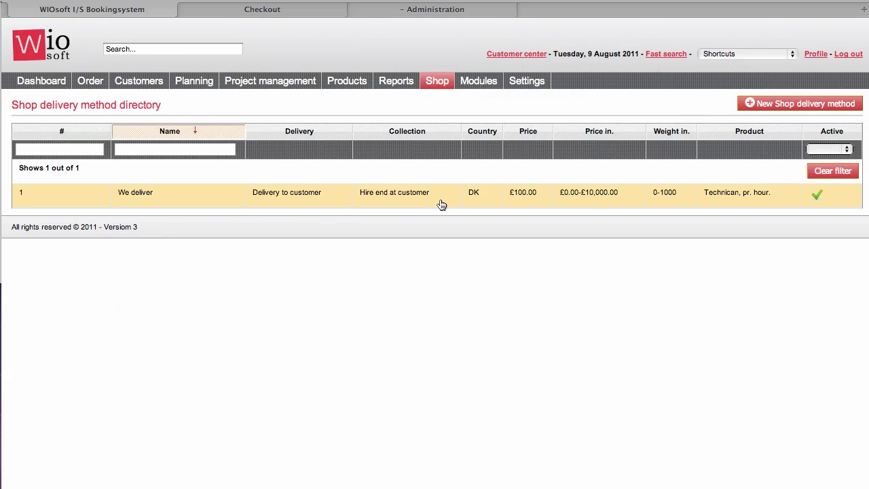
{"action": "left_click", "coordinate": [439, 201]}
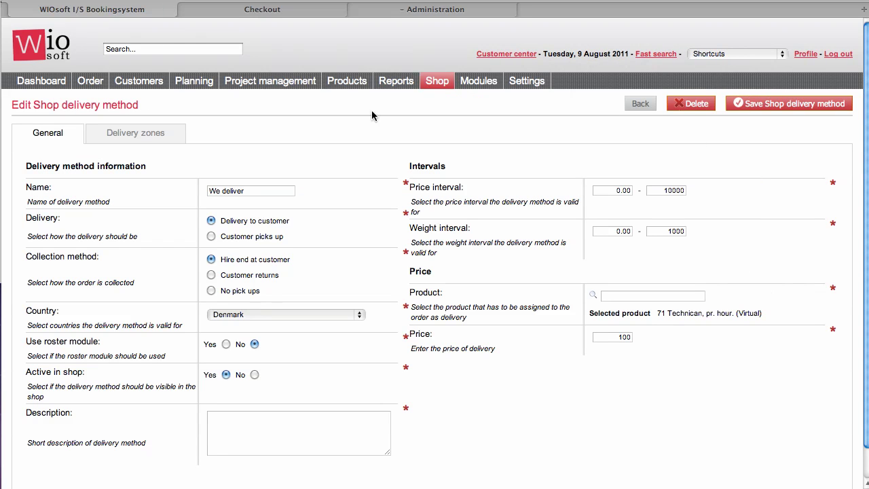
{"action": "left_click", "coordinate": [135, 135]}
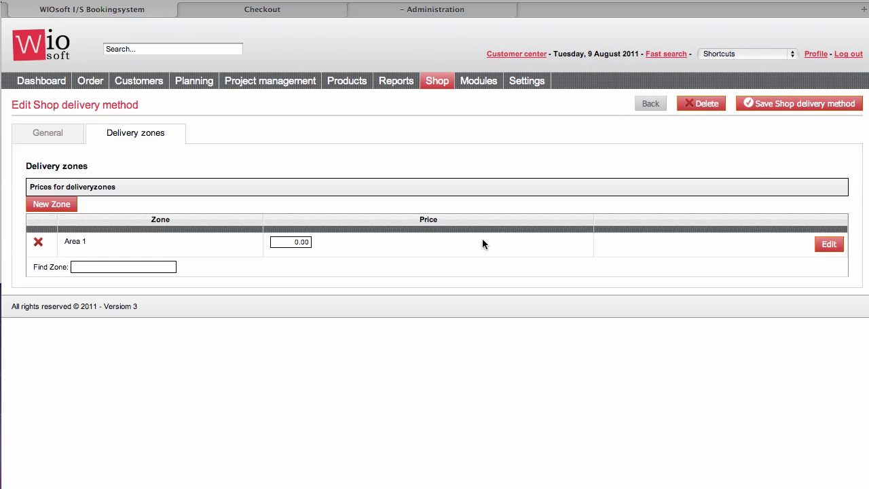
{"action": "left_click", "coordinate": [829, 244]}
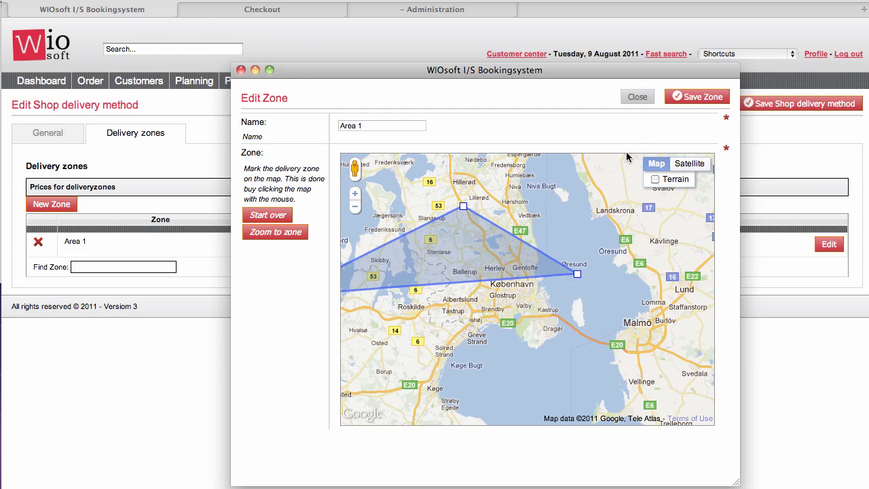
Step: Redraw Area 1 with corners near Stenløse, Landskrona, Dragør and Køge, saving zone and method
{"action": "left_click", "coordinate": [256, 216]}
{"action": "left_click", "coordinate": [417, 256]}
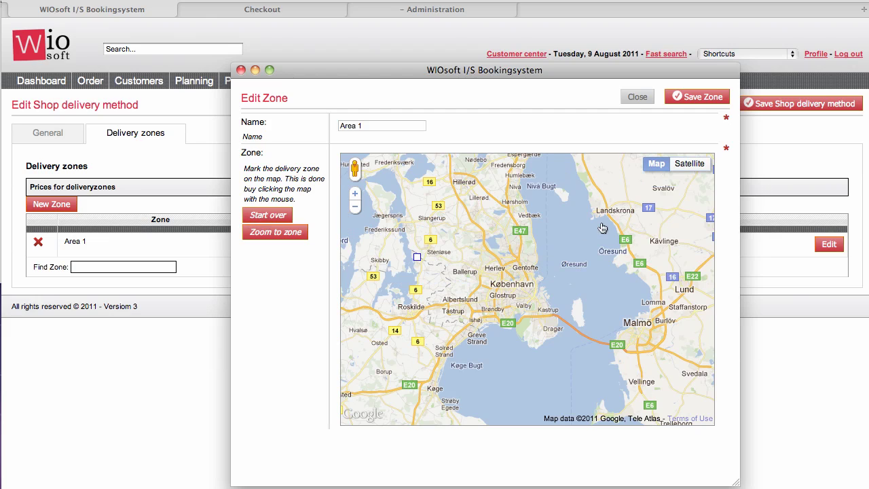
{"action": "left_click", "coordinate": [602, 223]}
{"action": "left_click", "coordinate": [577, 334]}
{"action": "left_click", "coordinate": [409, 375]}
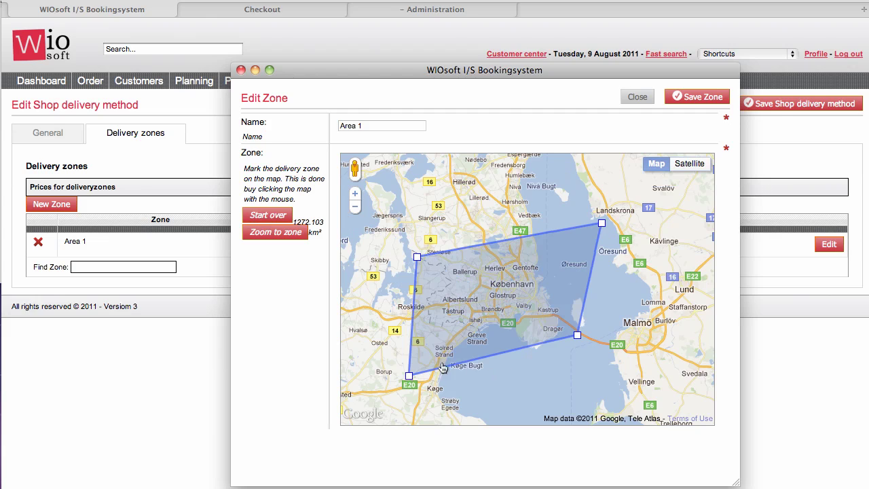
{"action": "left_click", "coordinate": [715, 96]}
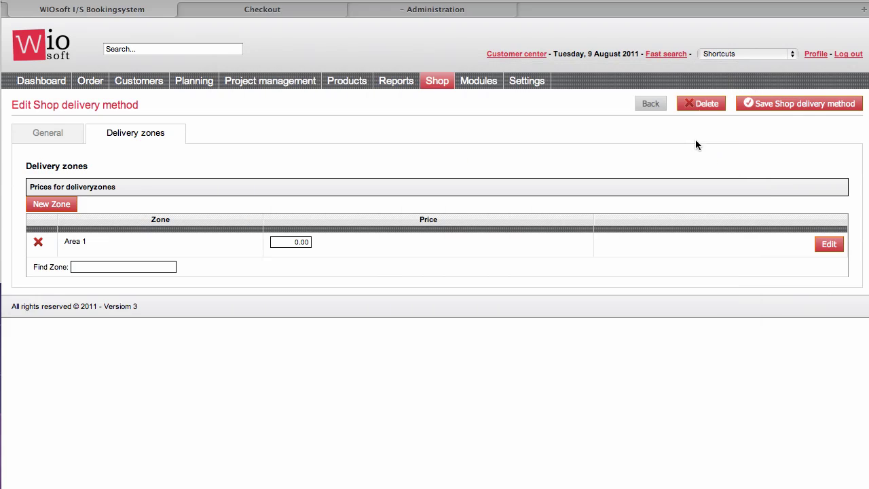
{"action": "left_click", "coordinate": [808, 106]}
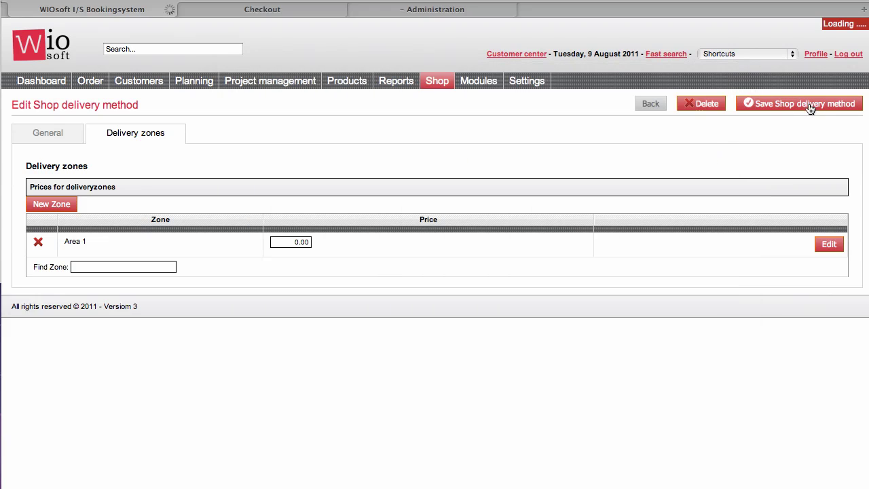
{"action": "left_click", "coordinate": [415, 8]}
Step: Reload checkout and place the £364.25 order with We deliver, Bank Transfere and accepted terms
{"action": "left_click", "coordinate": [316, 10]}
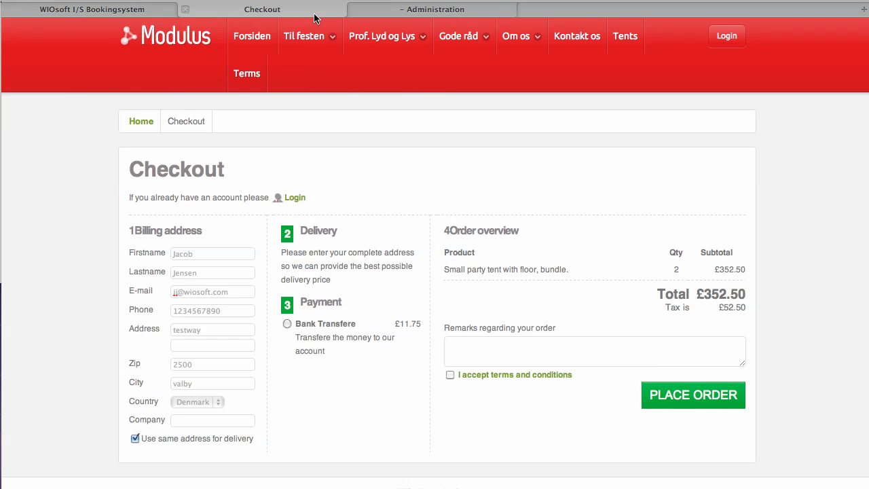
{"action": "key", "text": "super+r"}
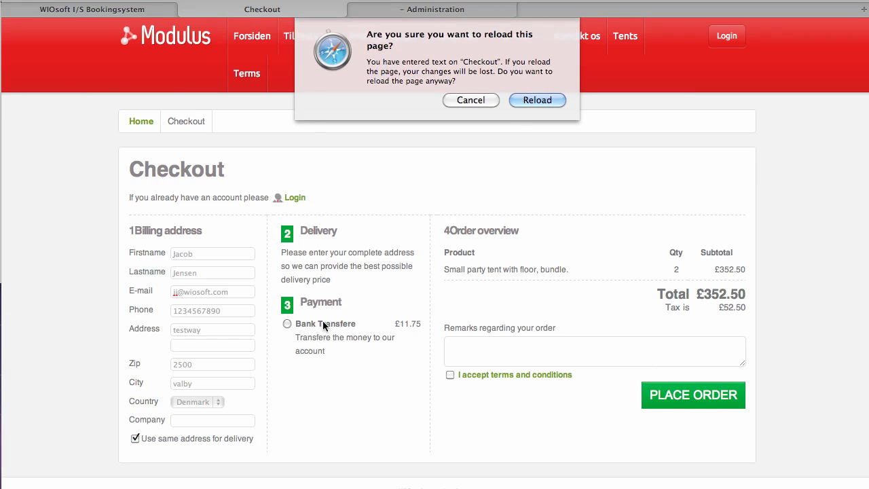
{"action": "left_click", "coordinate": [518, 97]}
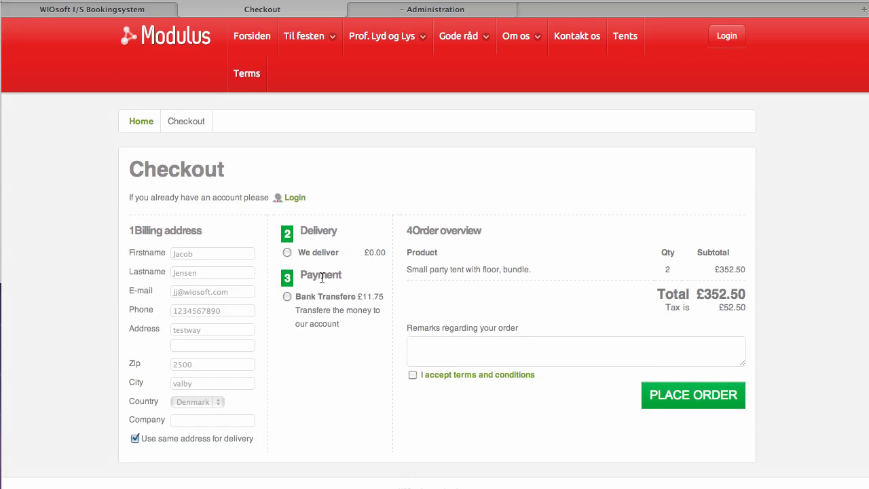
{"action": "left_click", "coordinate": [286, 253]}
{"action": "left_click", "coordinate": [287, 297]}
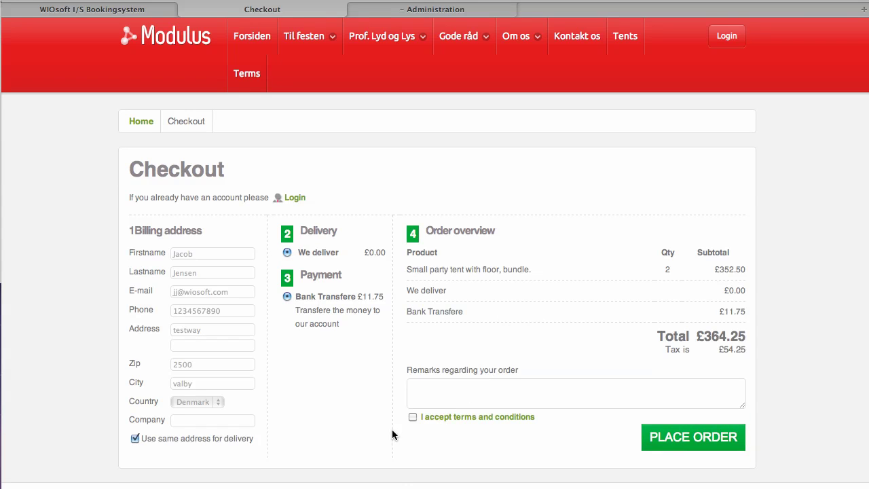
{"action": "left_click", "coordinate": [412, 417]}
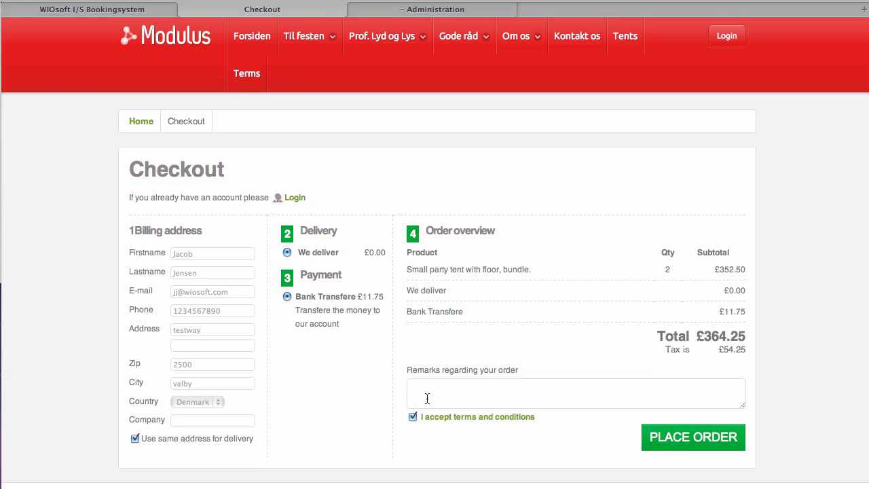
{"action": "left_click", "coordinate": [713, 441]}
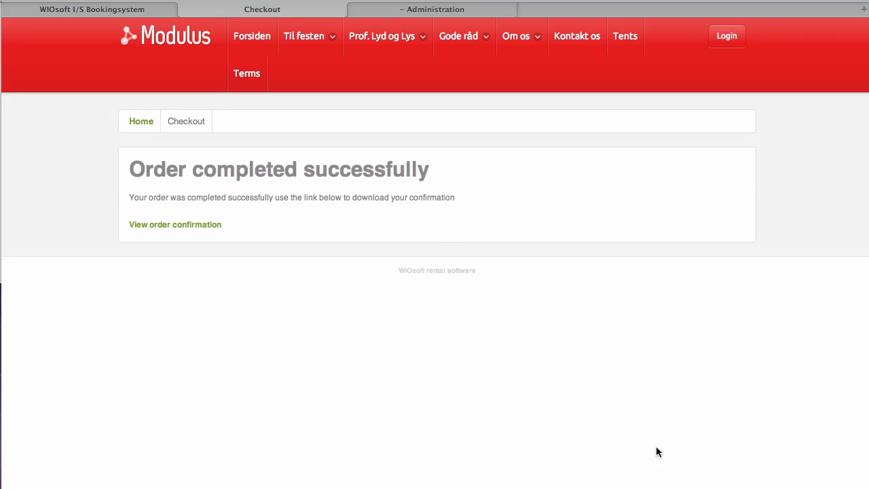
Step: Download and view the Order_10.pdf order confirmation
{"action": "left_click", "coordinate": [203, 231]}
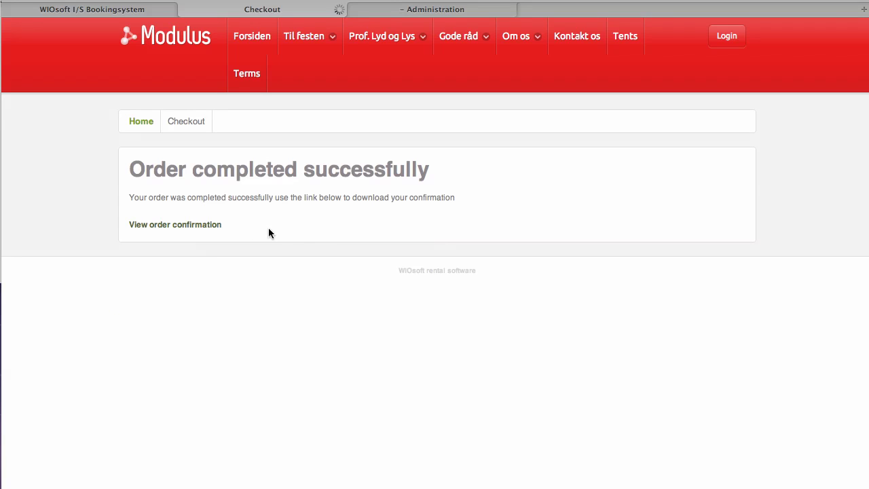
{"action": "double_click", "coordinate": [268, 353]}
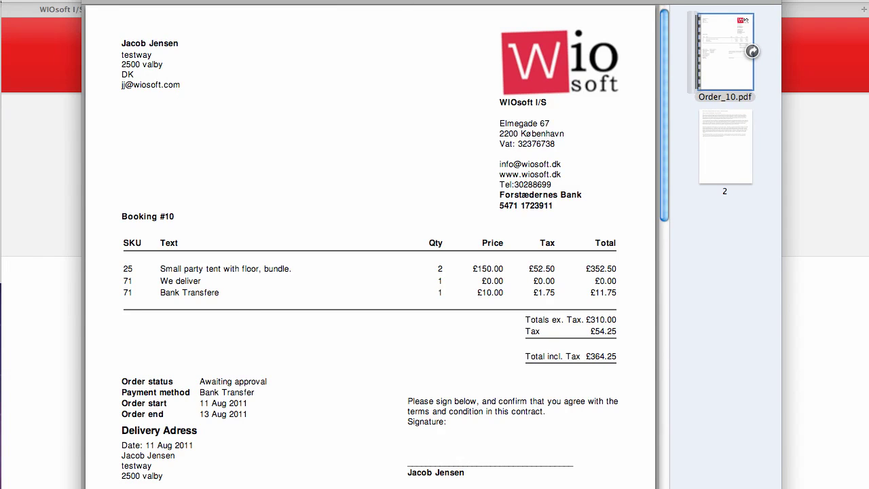
{"action": "key", "text": "super+w"}
{"action": "key", "text": "super+w"}
{"action": "left_click", "coordinate": [113, 12]}
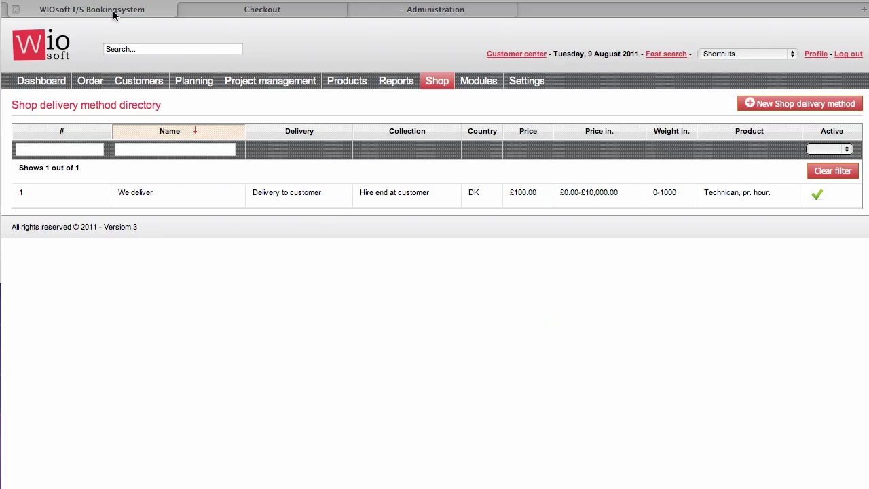
Step: Open order #10 from the dashboard, change its status from Awaiting approval to Booked, and save
{"action": "left_click", "coordinate": [47, 81]}
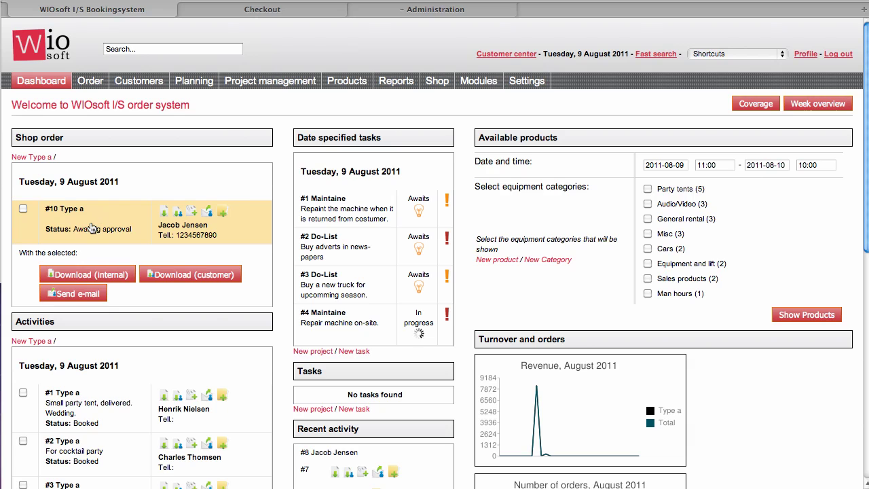
{"action": "left_click", "coordinate": [127, 228]}
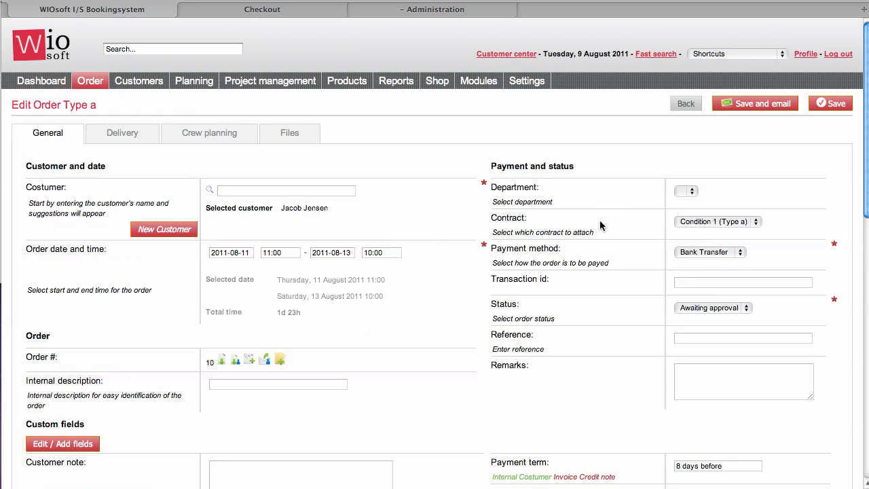
{"action": "scroll", "coordinate": [599, 224], "scroll_direction": "down", "scroll_amount": 10}
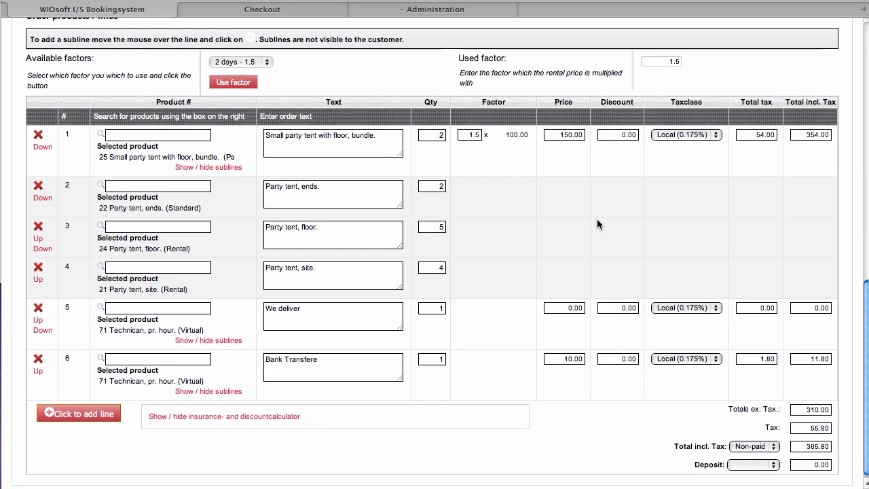
{"action": "scroll", "coordinate": [597, 219], "scroll_direction": "up", "scroll_amount": 10}
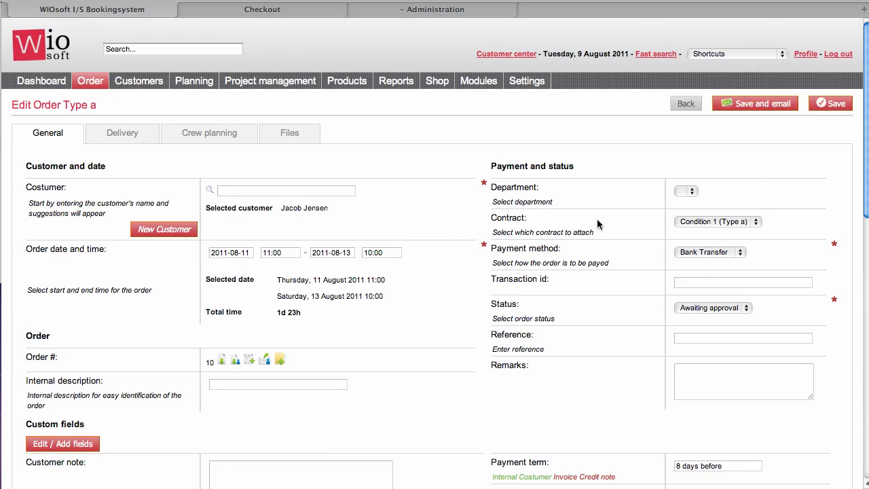
{"action": "left_click", "coordinate": [714, 307]}
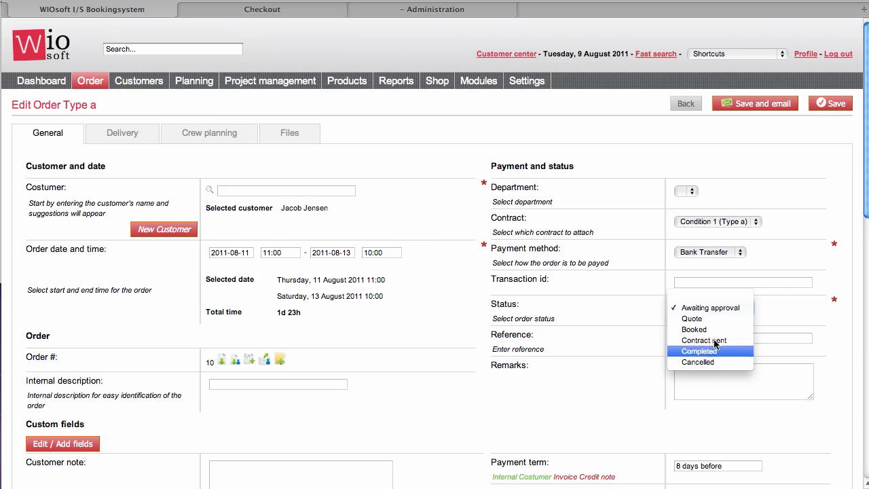
{"action": "left_click", "coordinate": [700, 329]}
{"action": "left_click", "coordinate": [832, 107]}
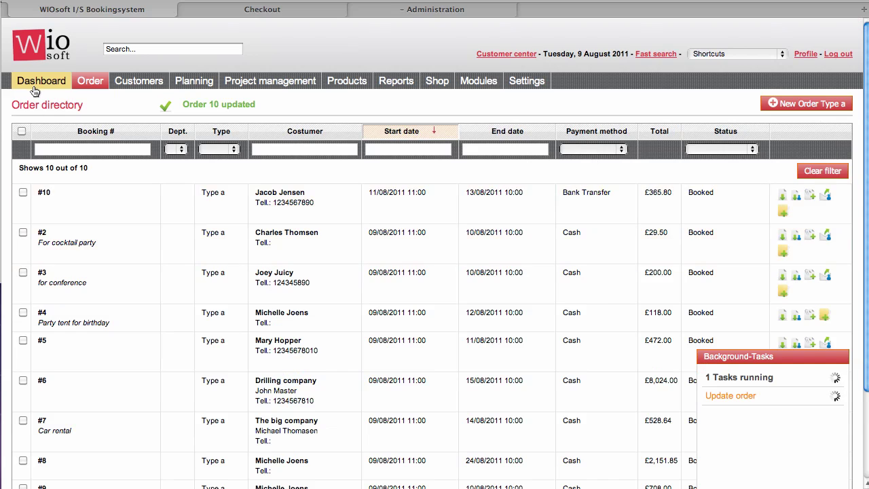
Step: Return to the booking system dashboard from the main menu
{"action": "left_click", "coordinate": [35, 90]}
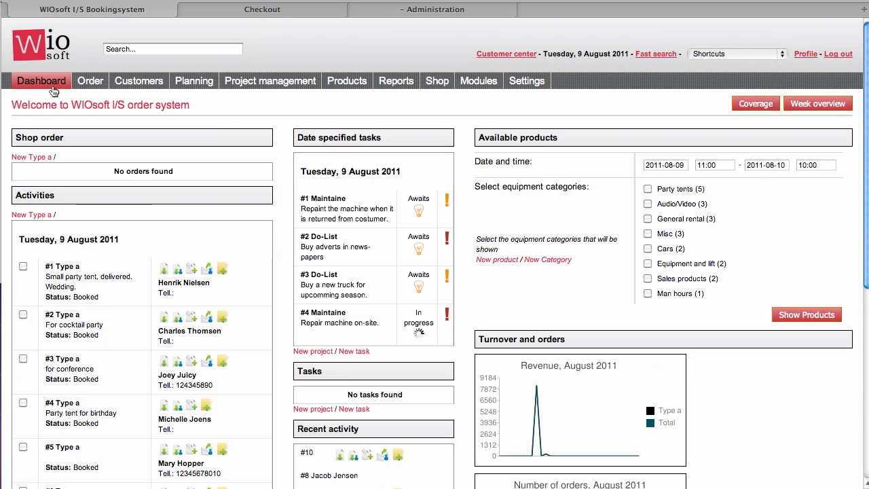